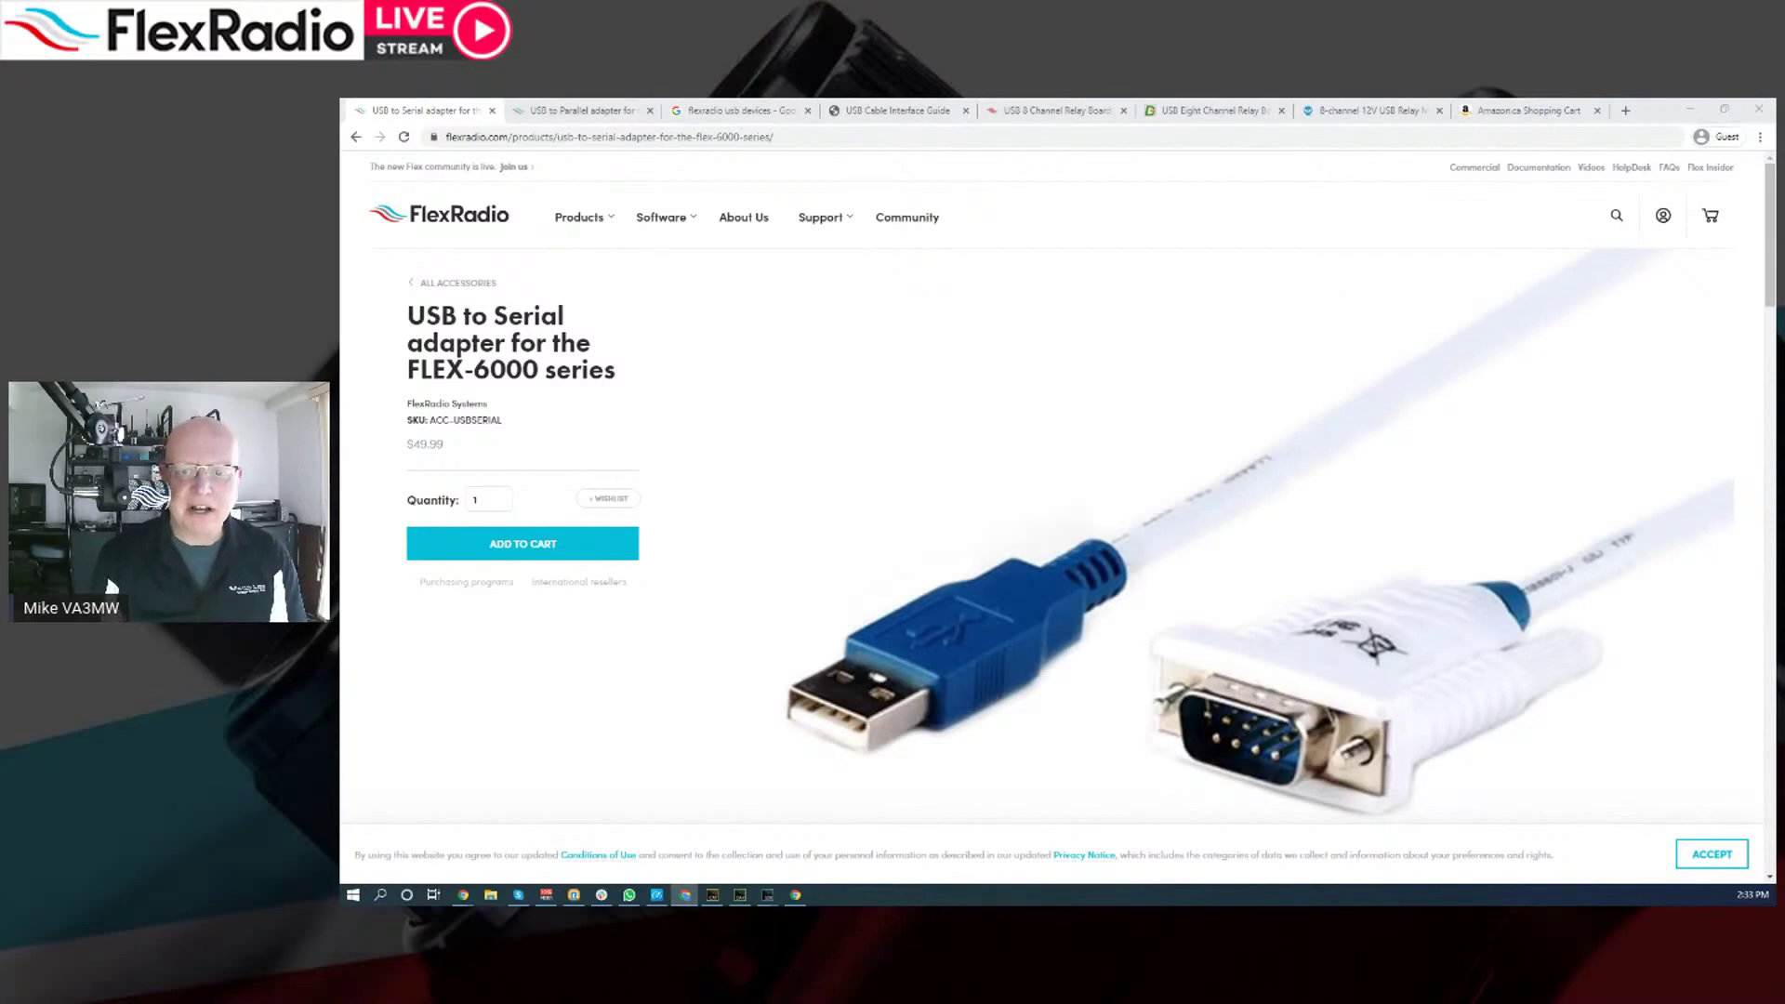
# View the product page and description of the USB to Parallel adapter for the FLEX-6000 series
pyautogui.click(595, 111)
pyautogui.scroll(-5, 966, 512)
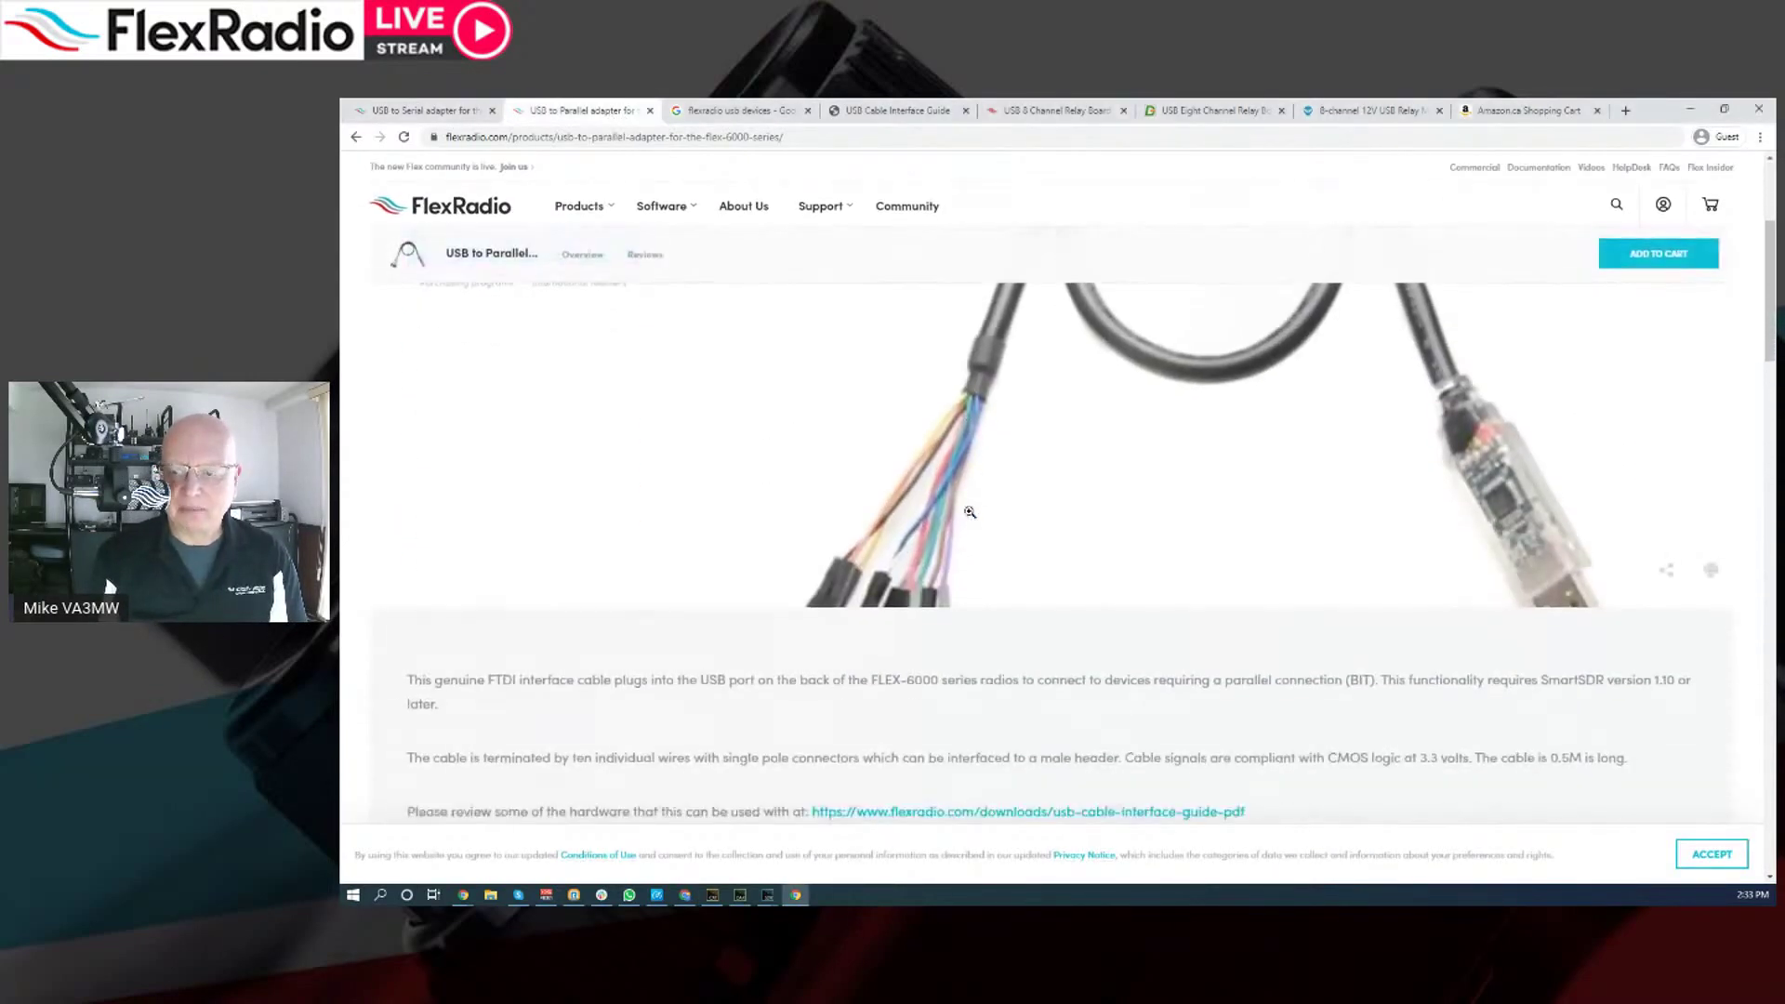
pyautogui.scroll(3, 970, 512)
pyautogui.scroll(-2, 970, 512)
pyautogui.scroll(3, 964, 510)
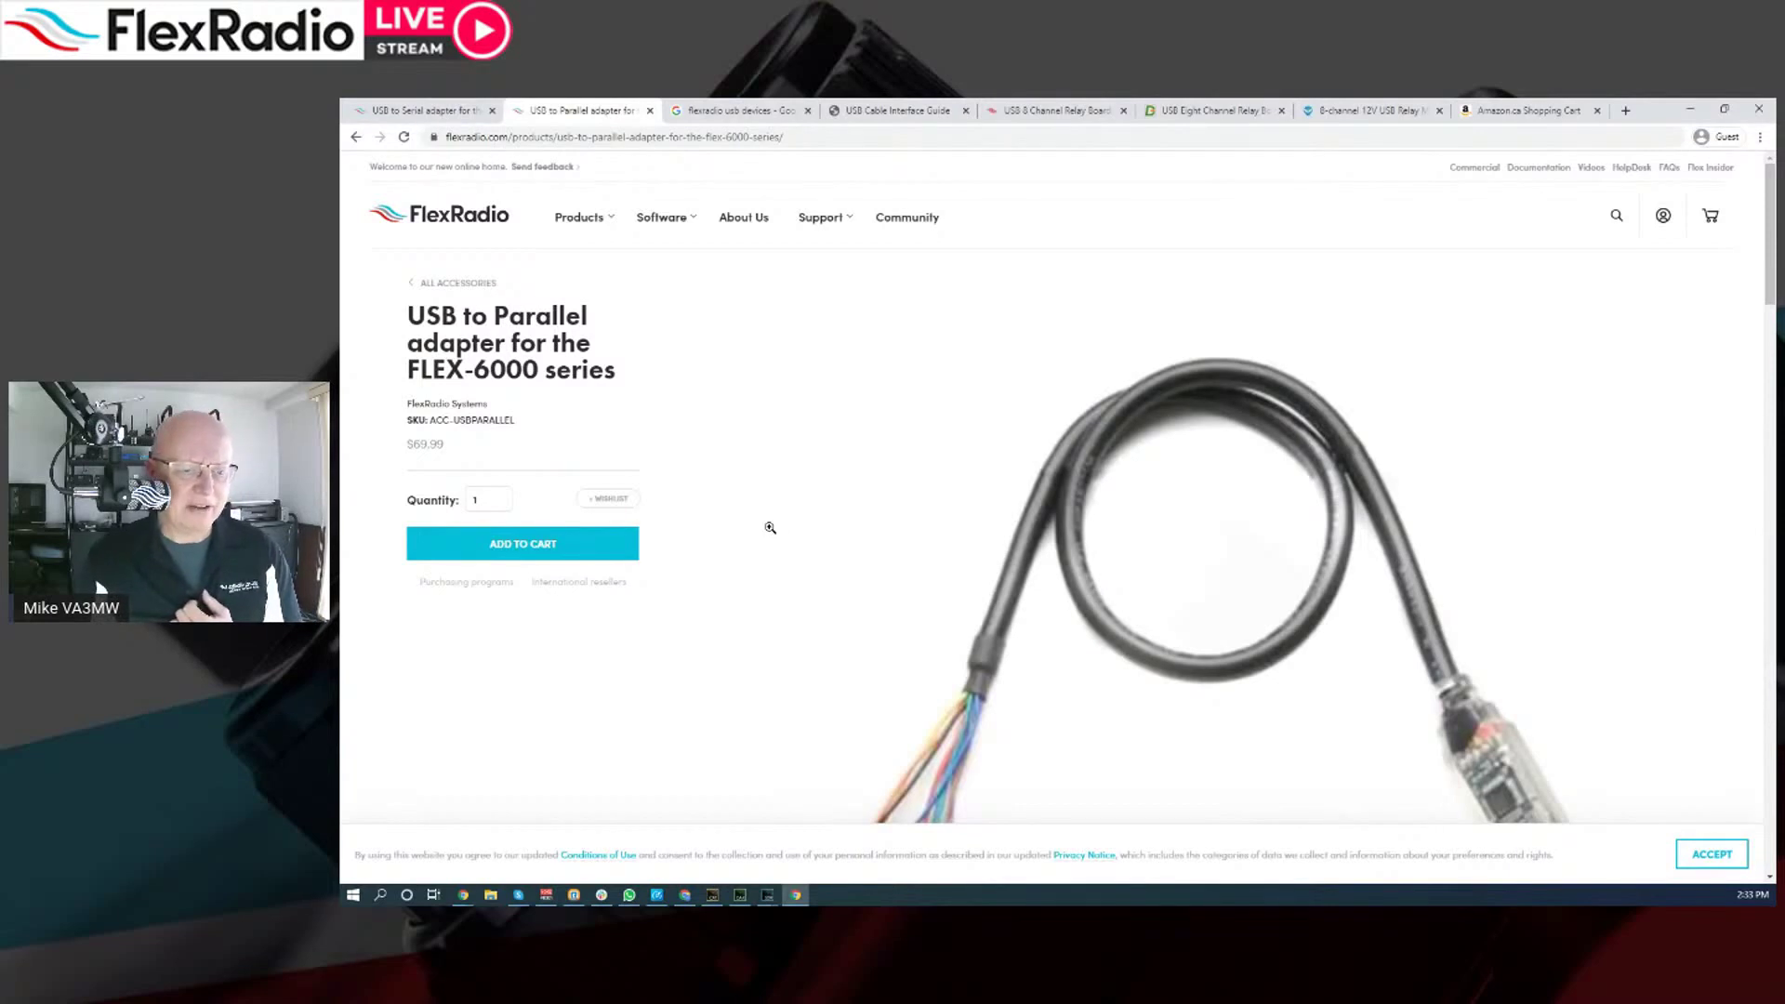
# View the search results for FlexRadio USB devices and the contents page of the USB Cable Interface Guide
pyautogui.click(745, 113)
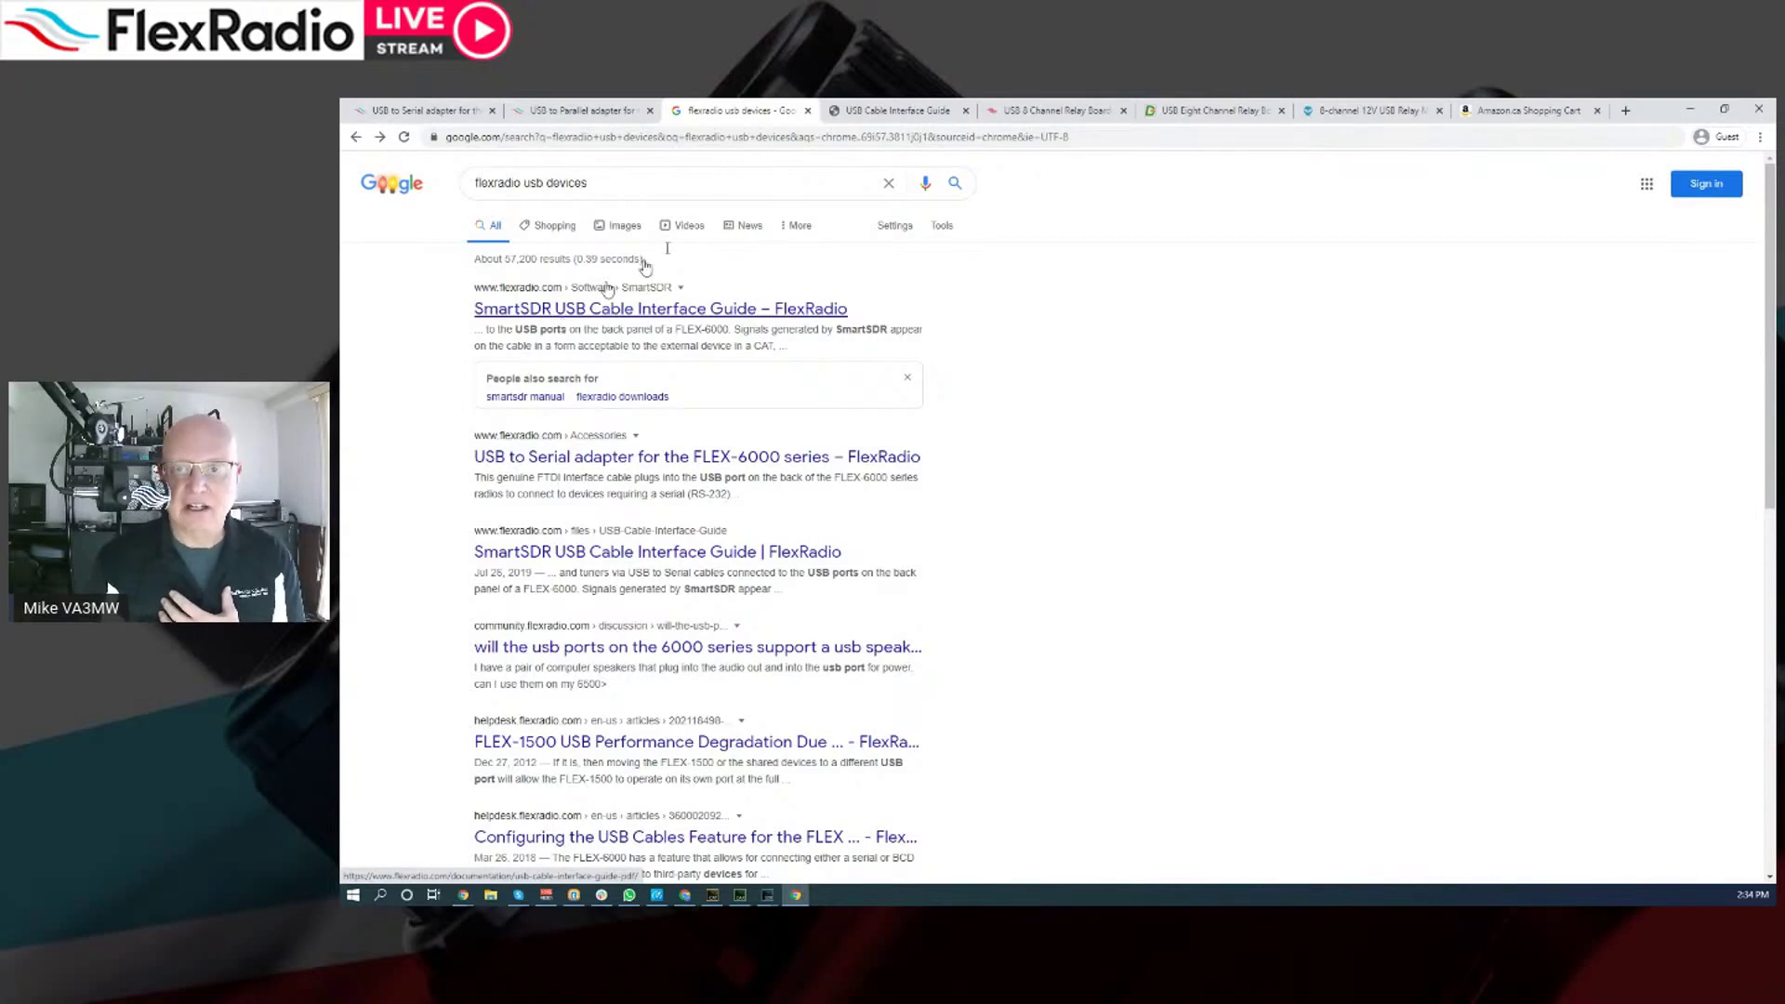
pyautogui.click(879, 112)
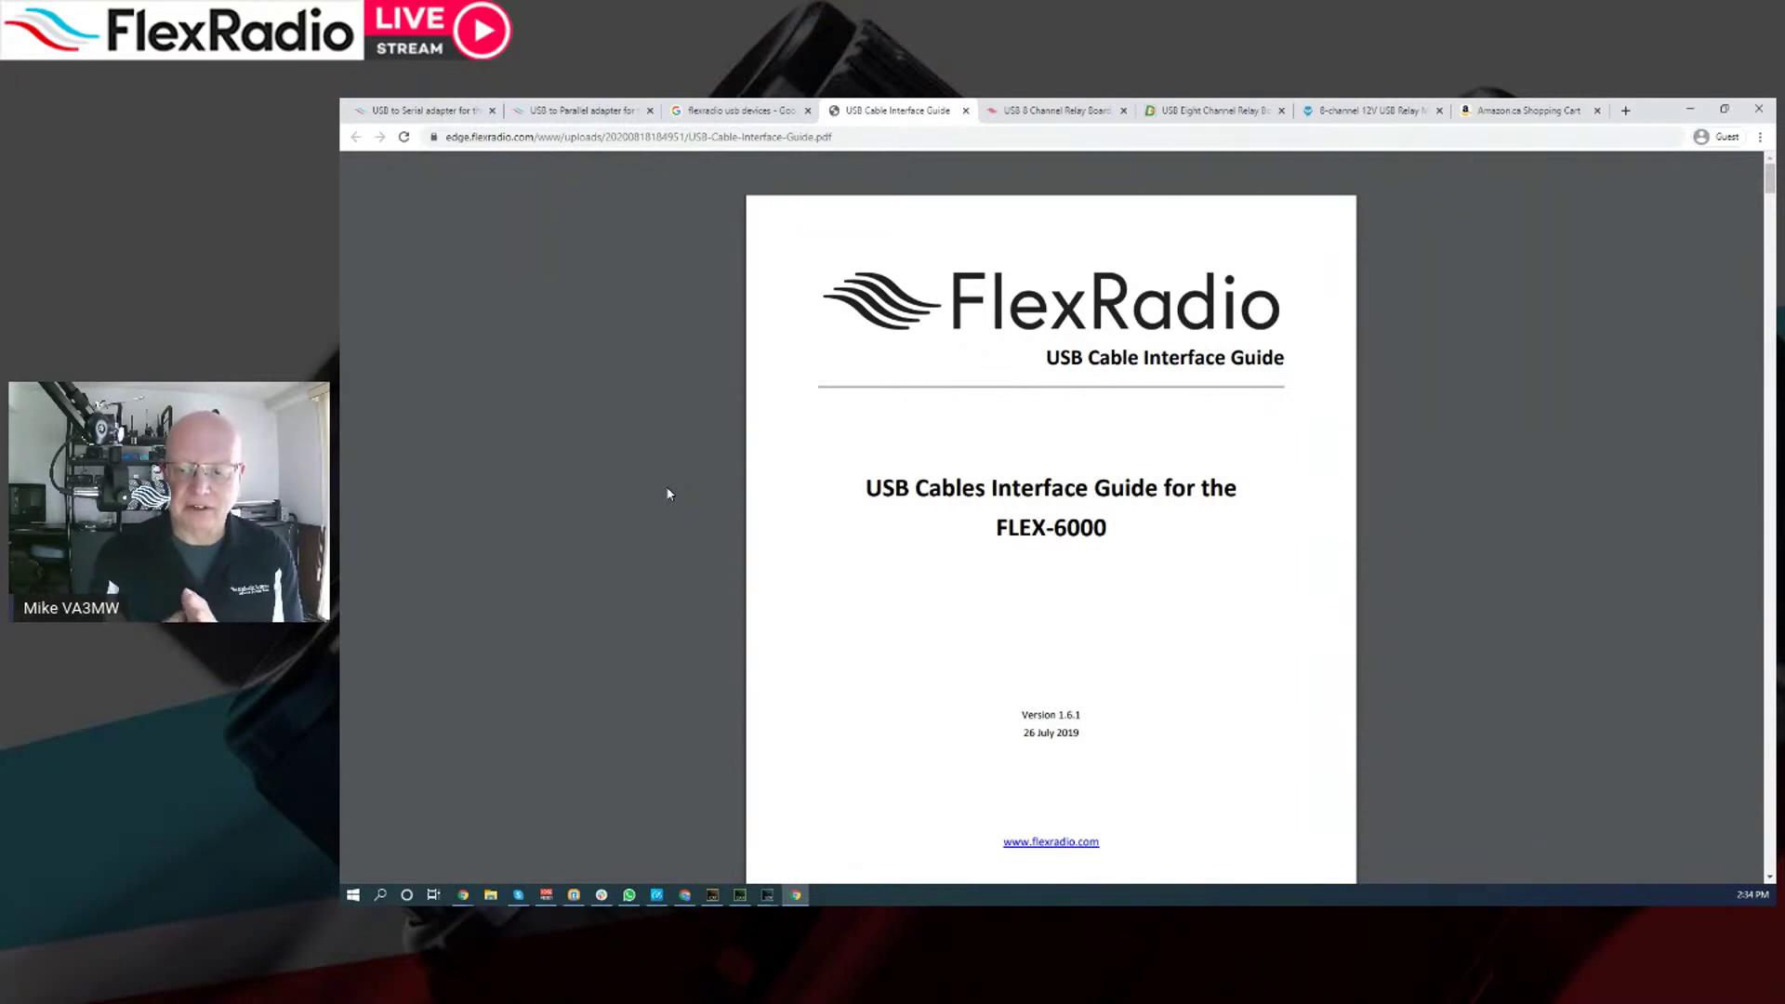
pyautogui.scroll(-9, 667, 493)
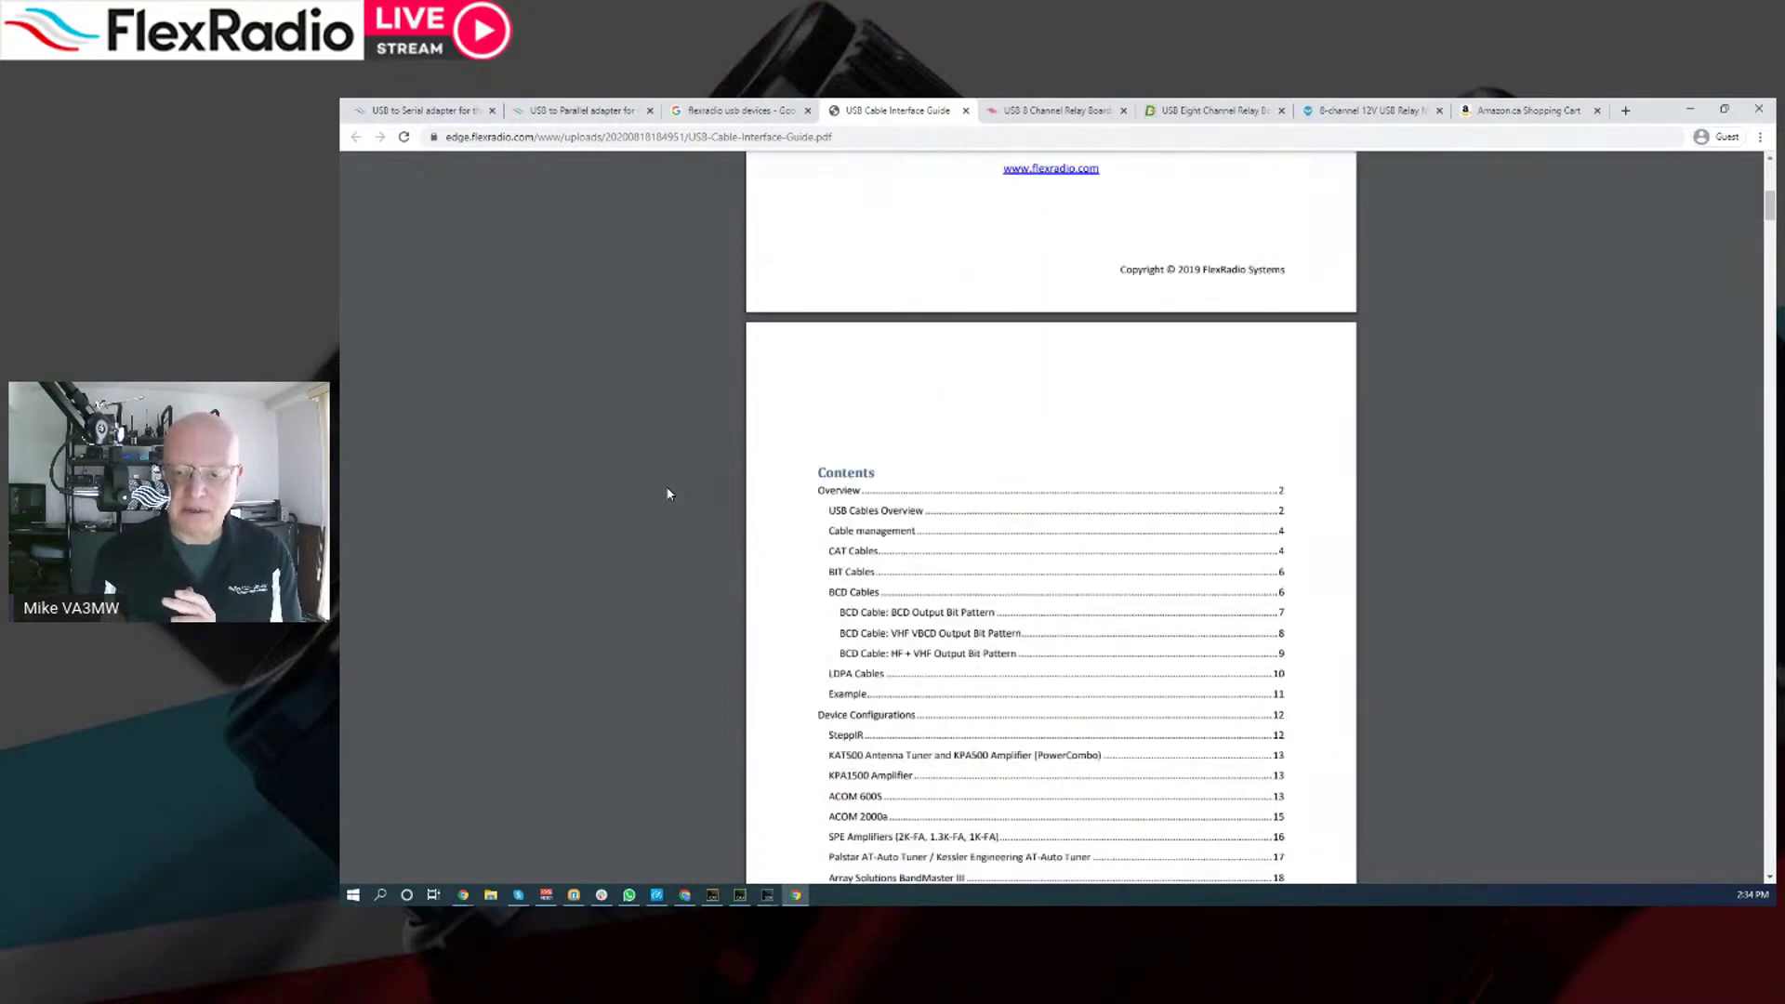
pyautogui.scroll(-1, 668, 494)
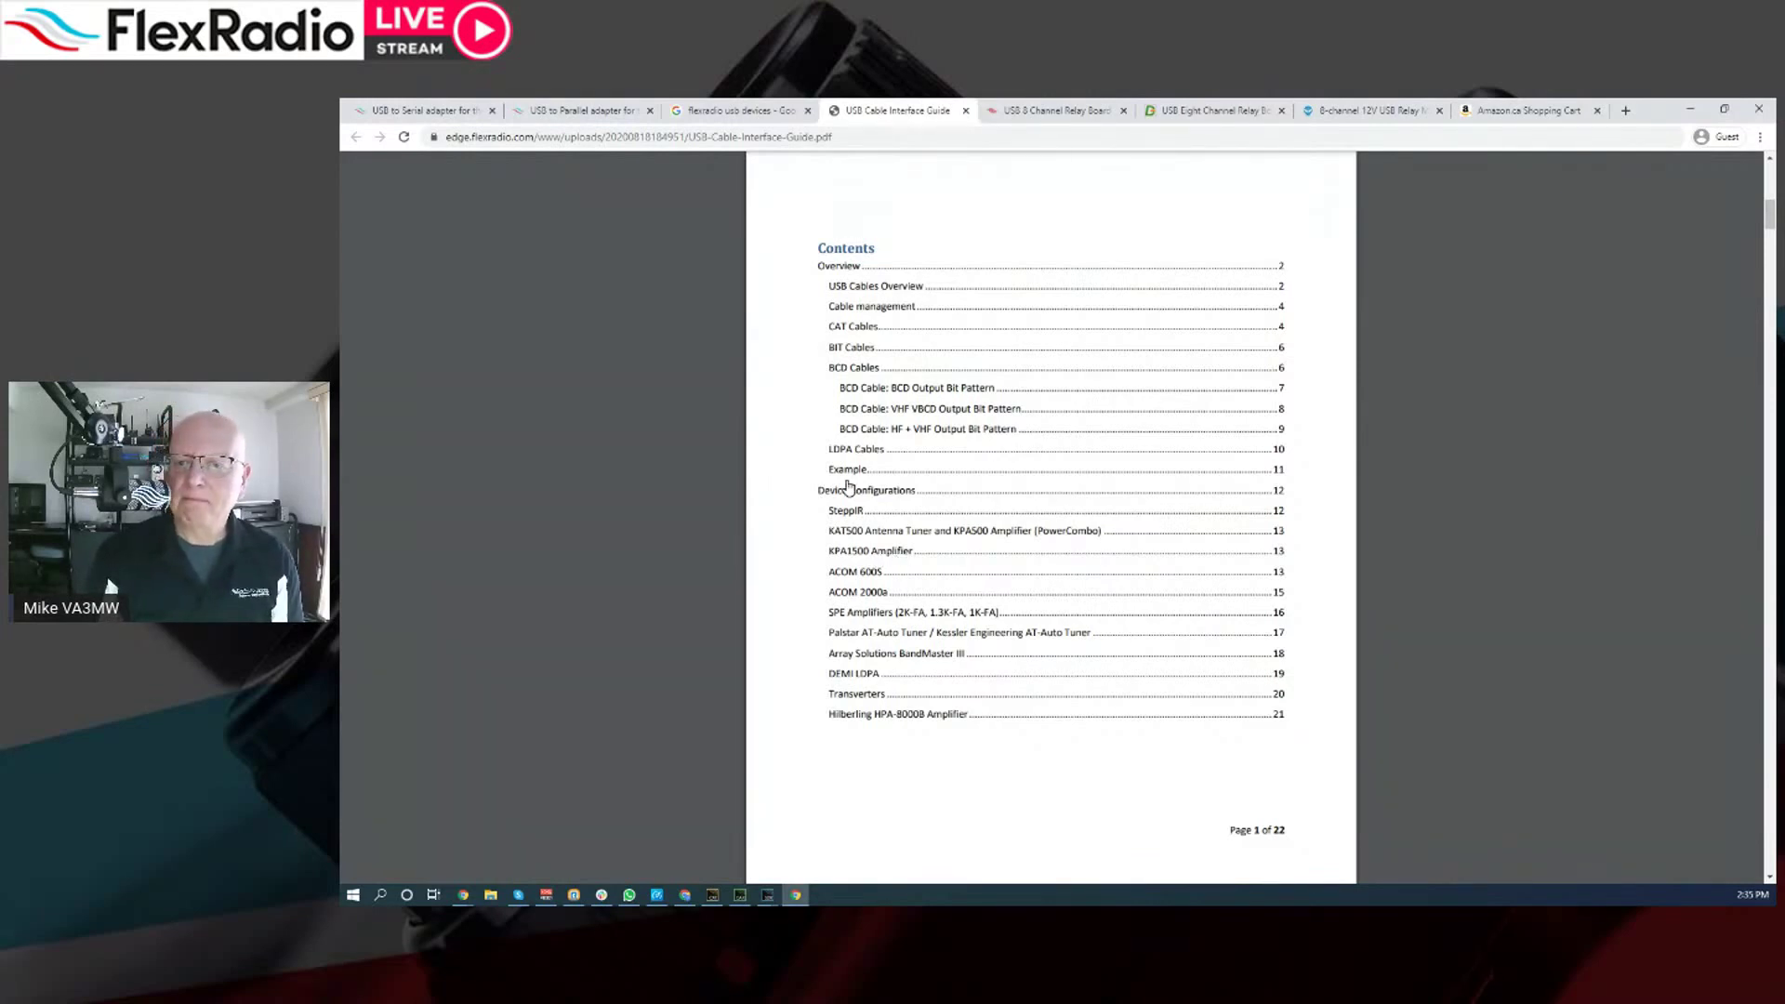
# Revisit the USB to Serial adapter product page and return to the USB Cable Interface Guide's contents
pyautogui.click(423, 111)
pyautogui.scroll(-2, 1338, 660)
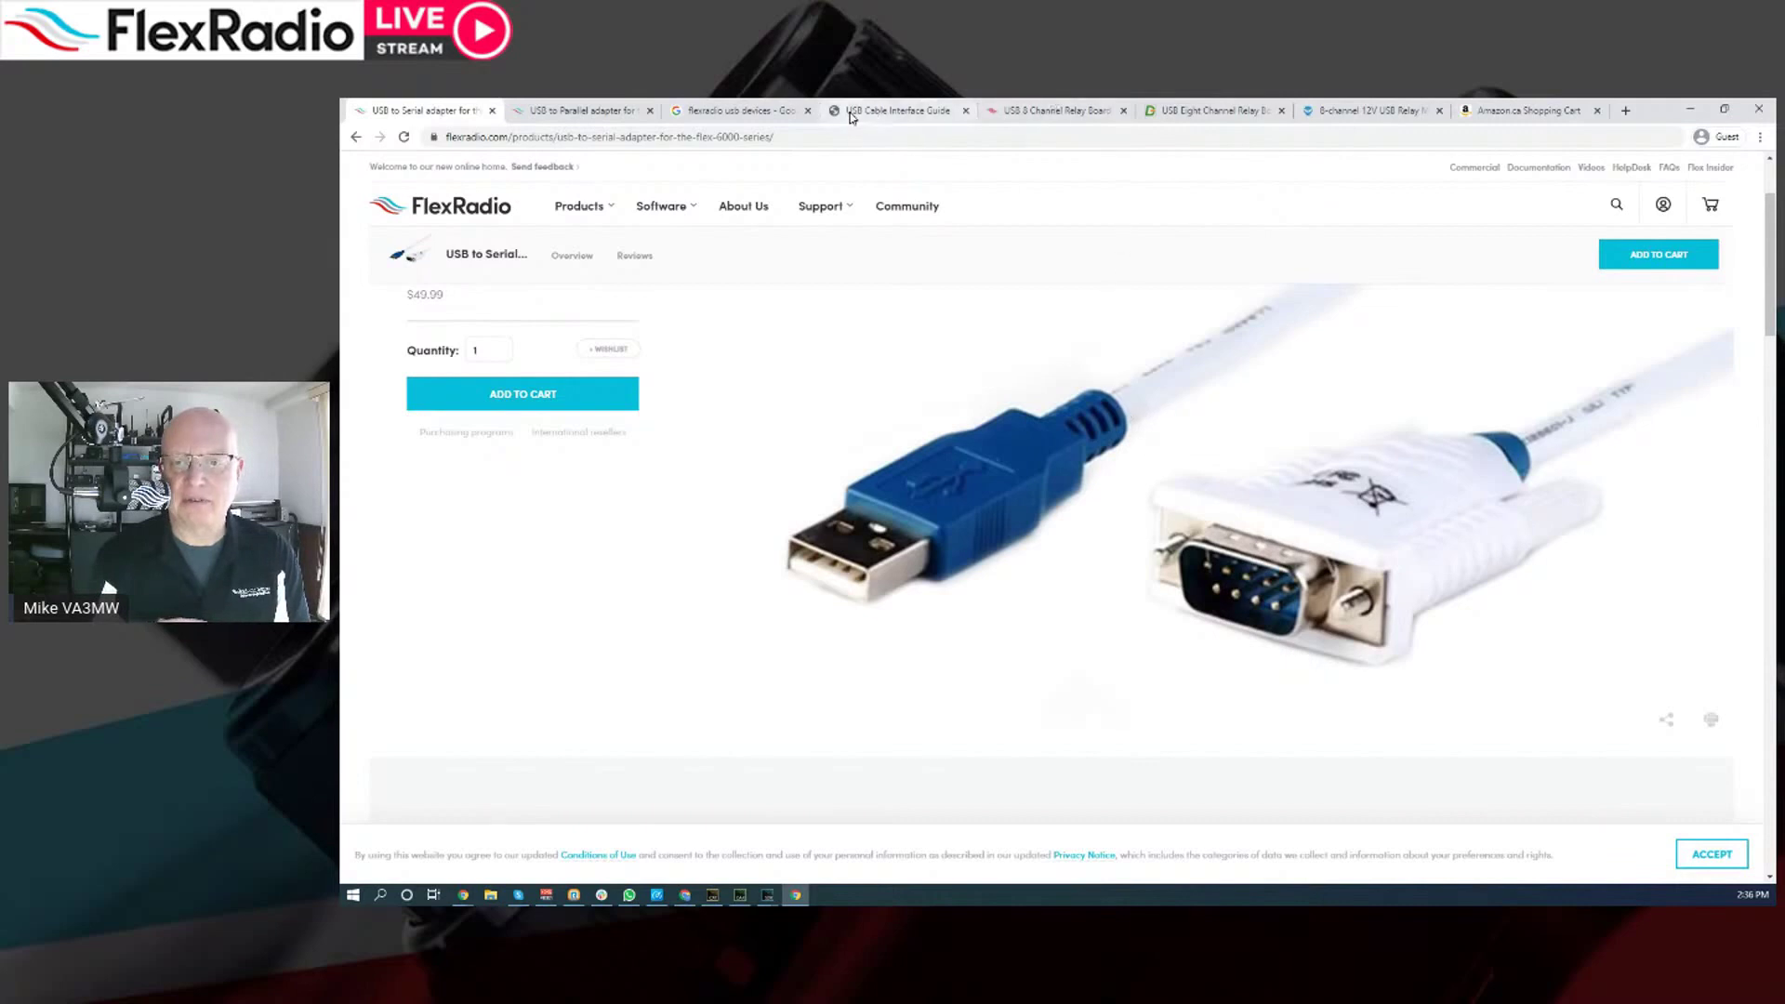
pyautogui.click(894, 110)
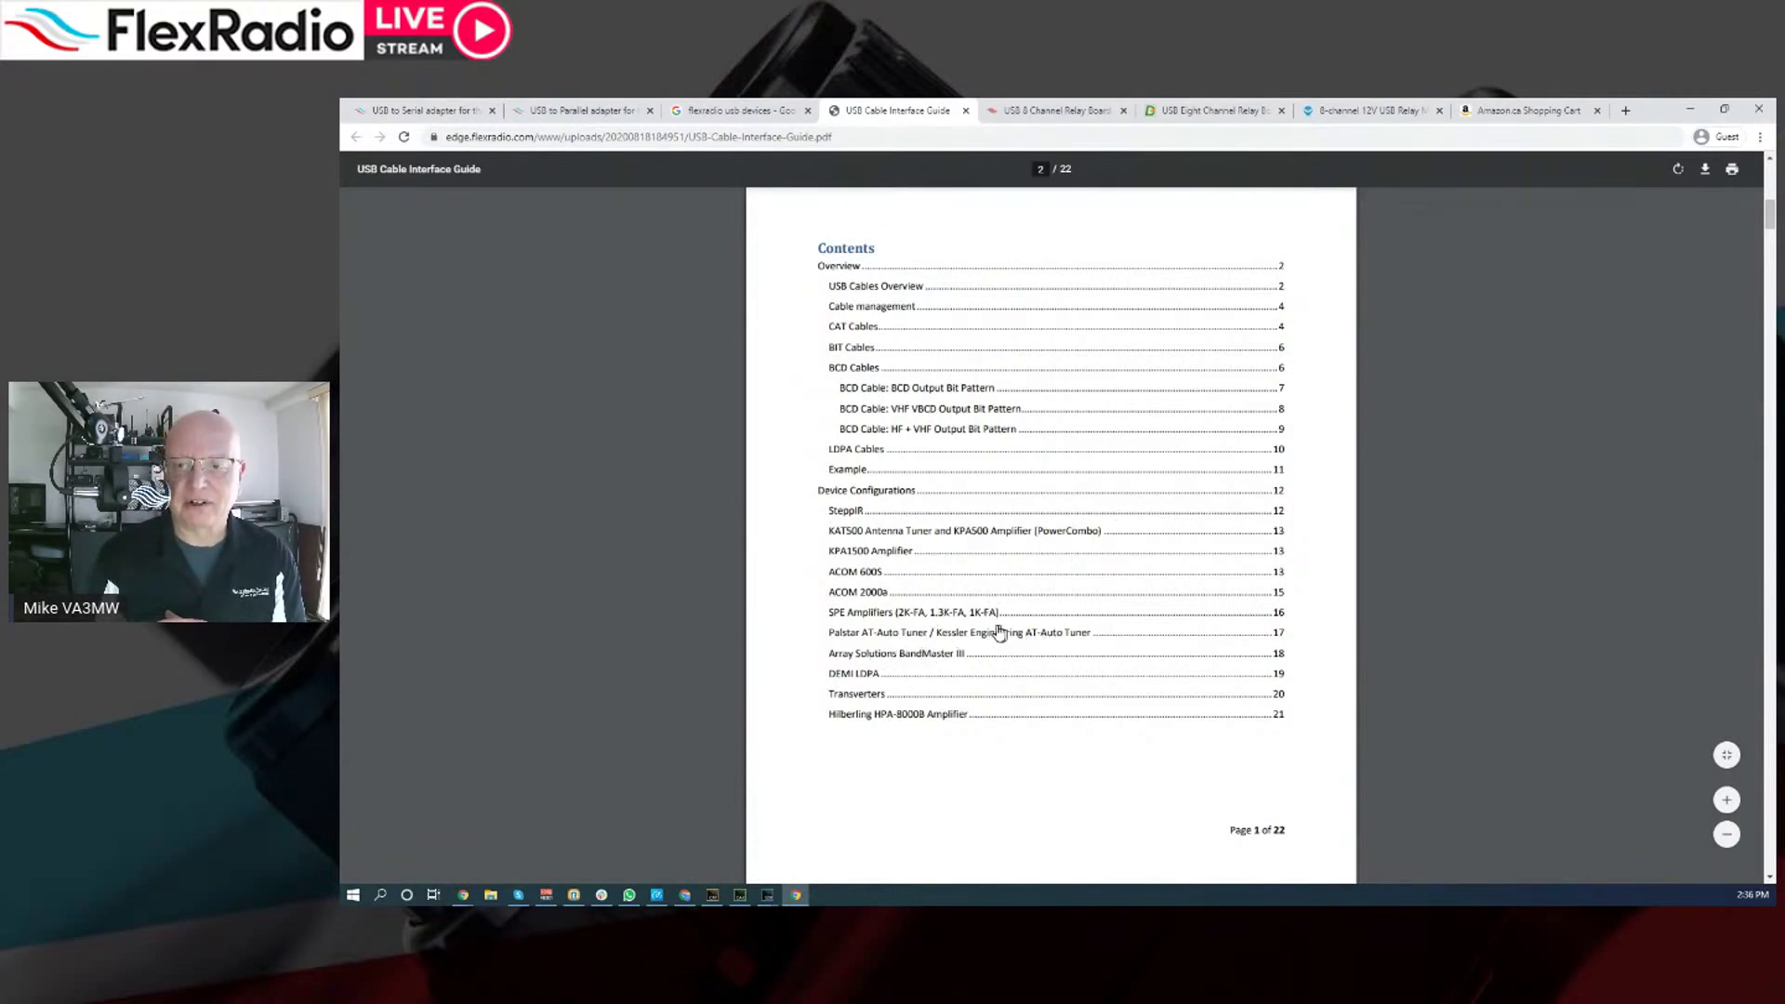
# View the forum post on the 8 channel relay board and the Denkovi and SainSmart relay board product pages
pyautogui.click(1041, 115)
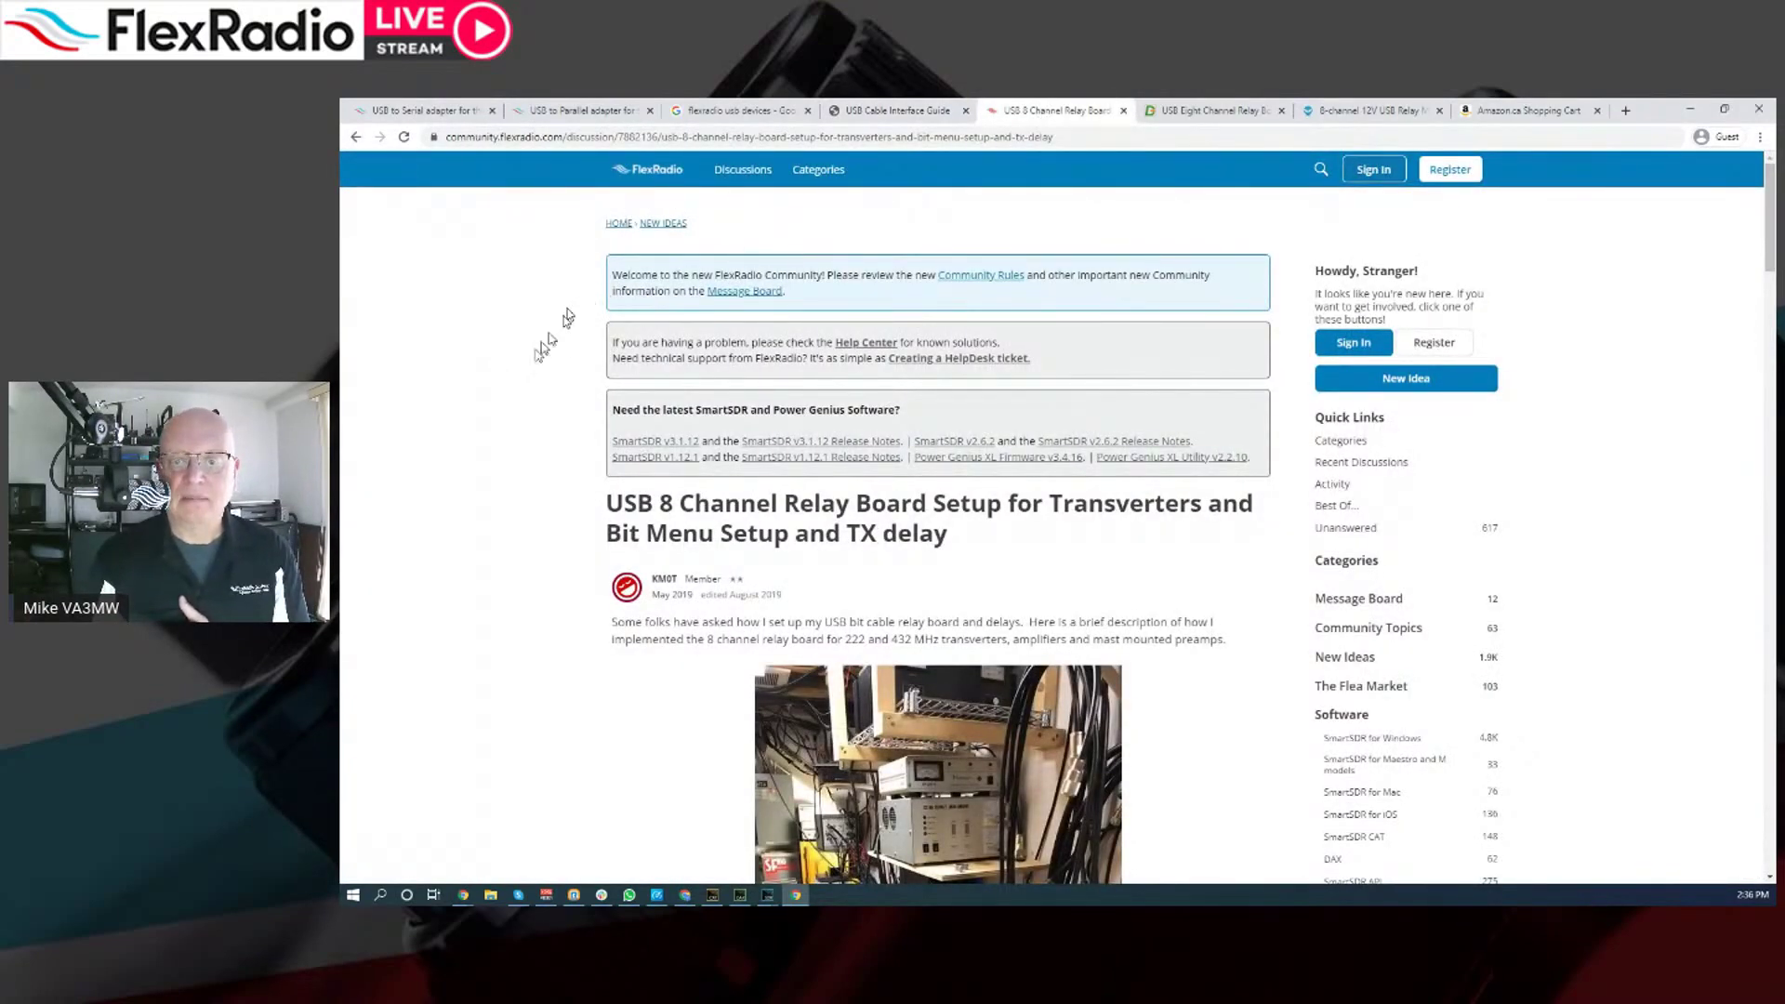
pyautogui.click(1213, 111)
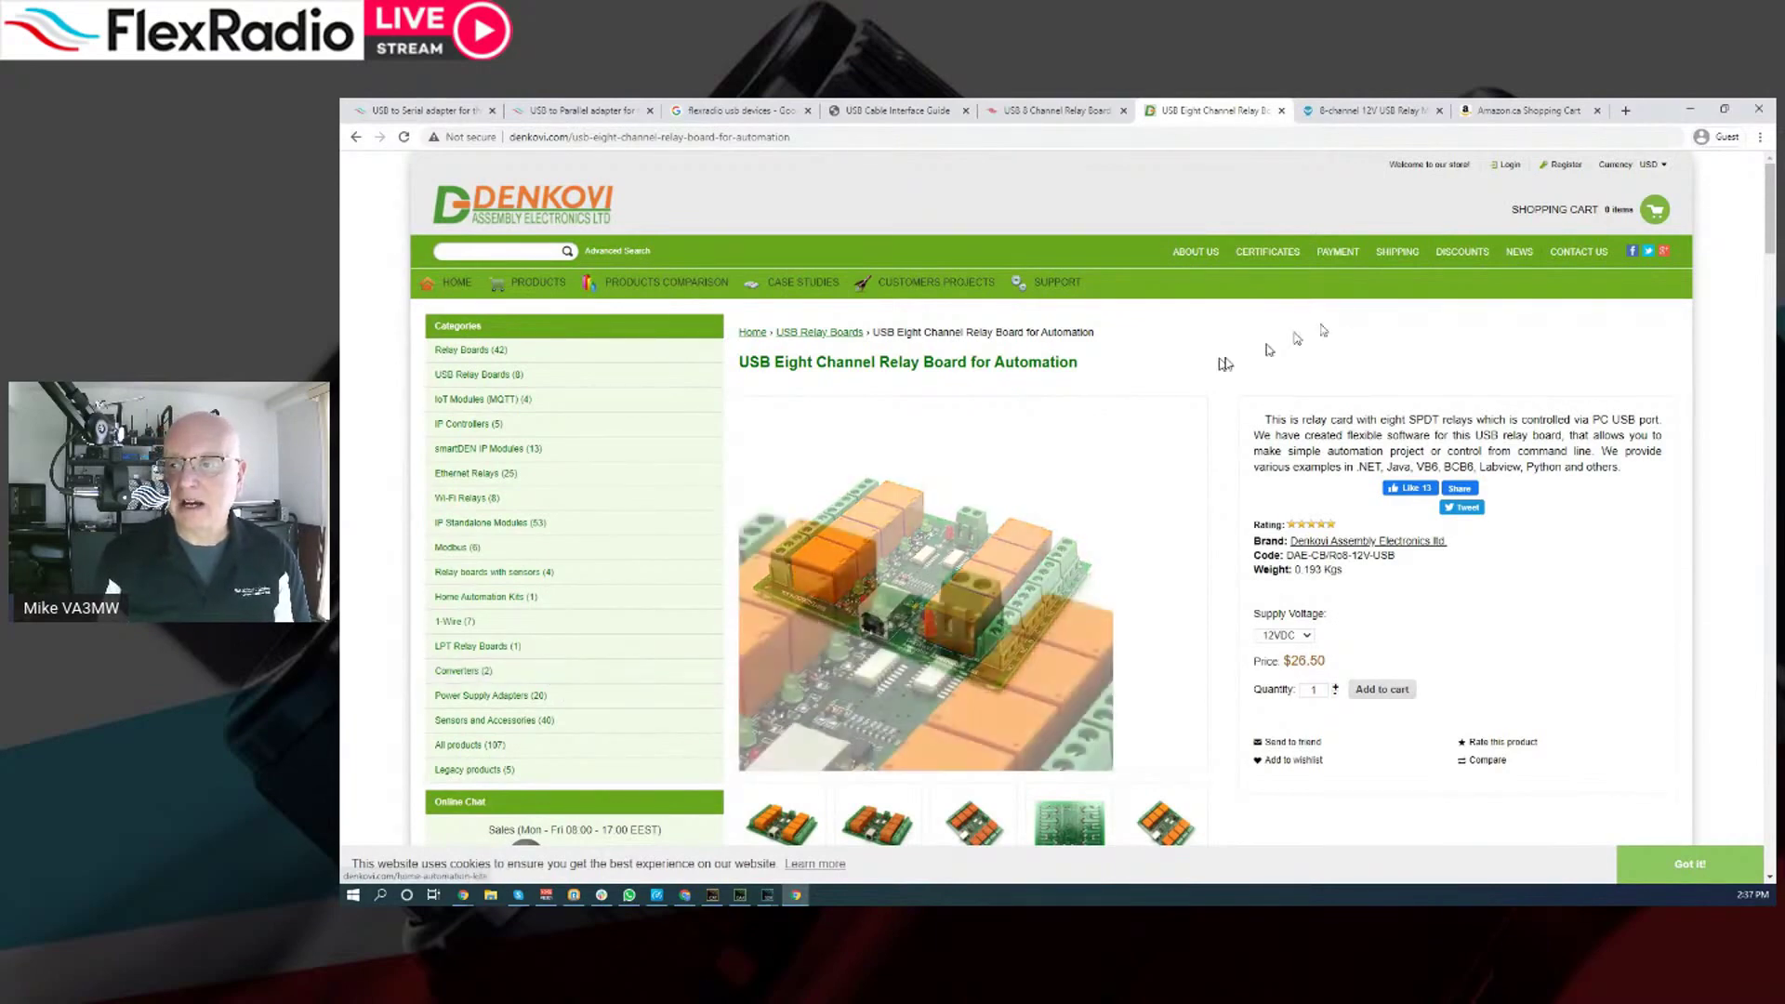
pyautogui.click(1337, 114)
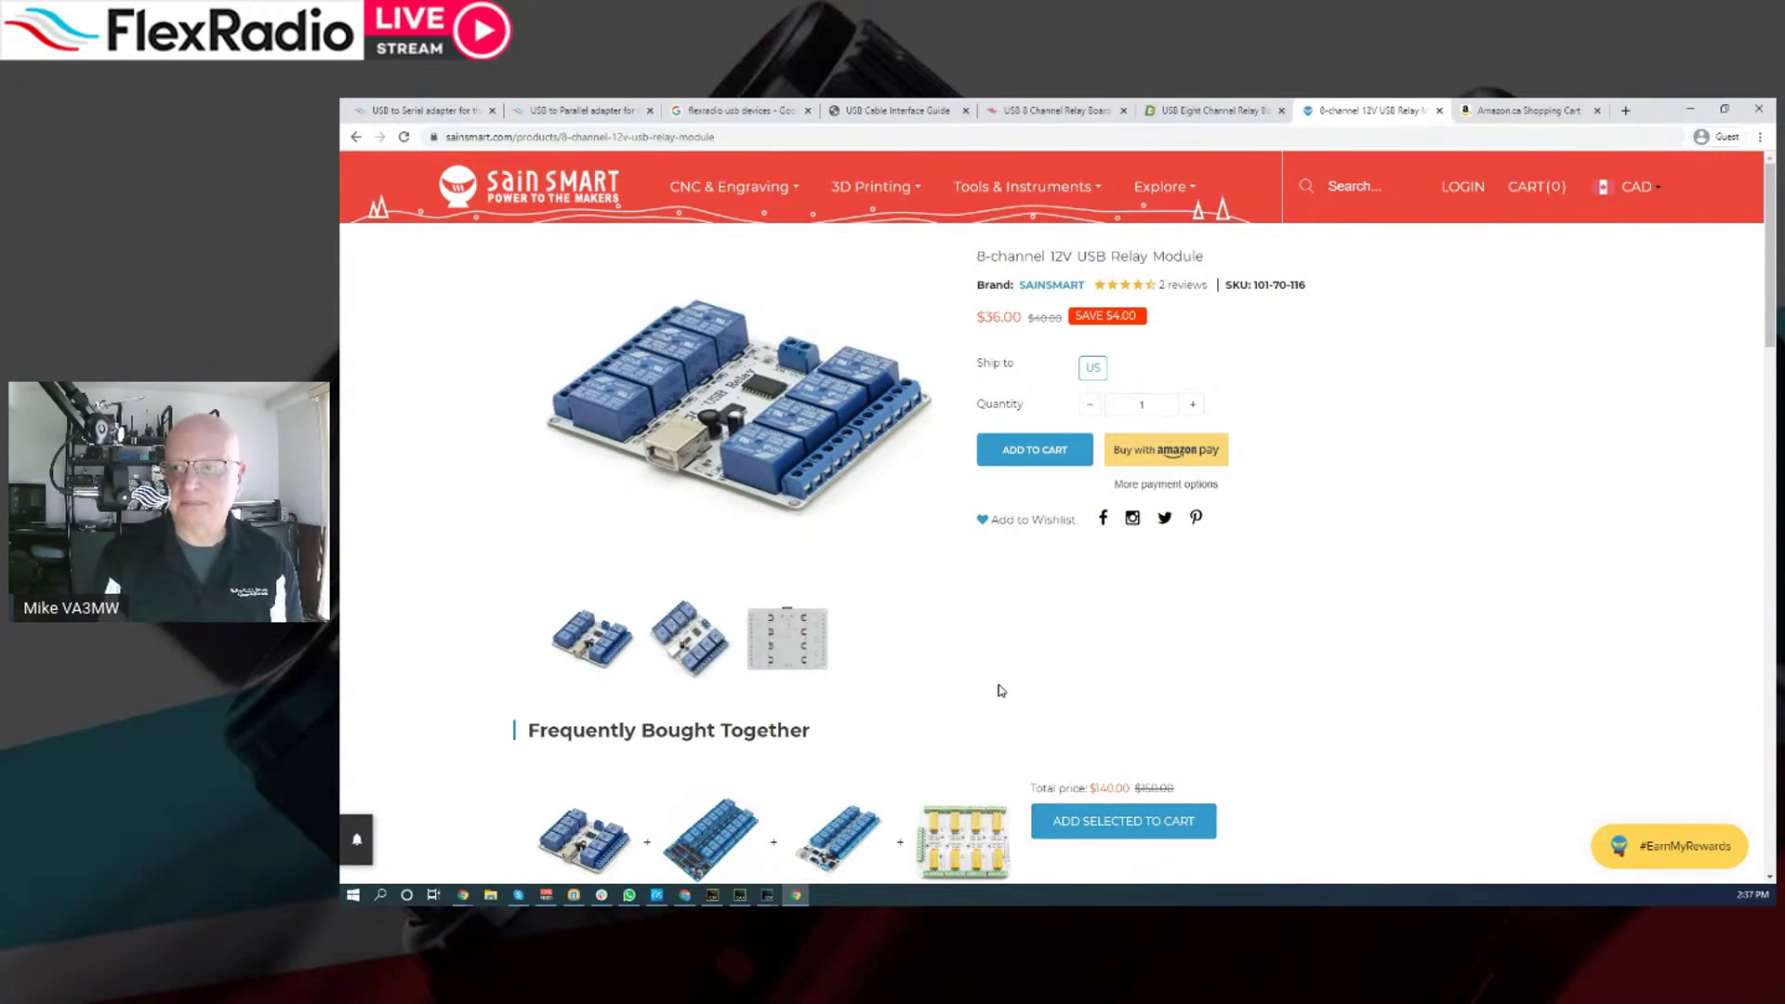
# Examine the forum post's equipment list, relay board wiring and SmartSDR bit cable setup, and revisit the SainSmart relay module page
pyautogui.click(1057, 112)
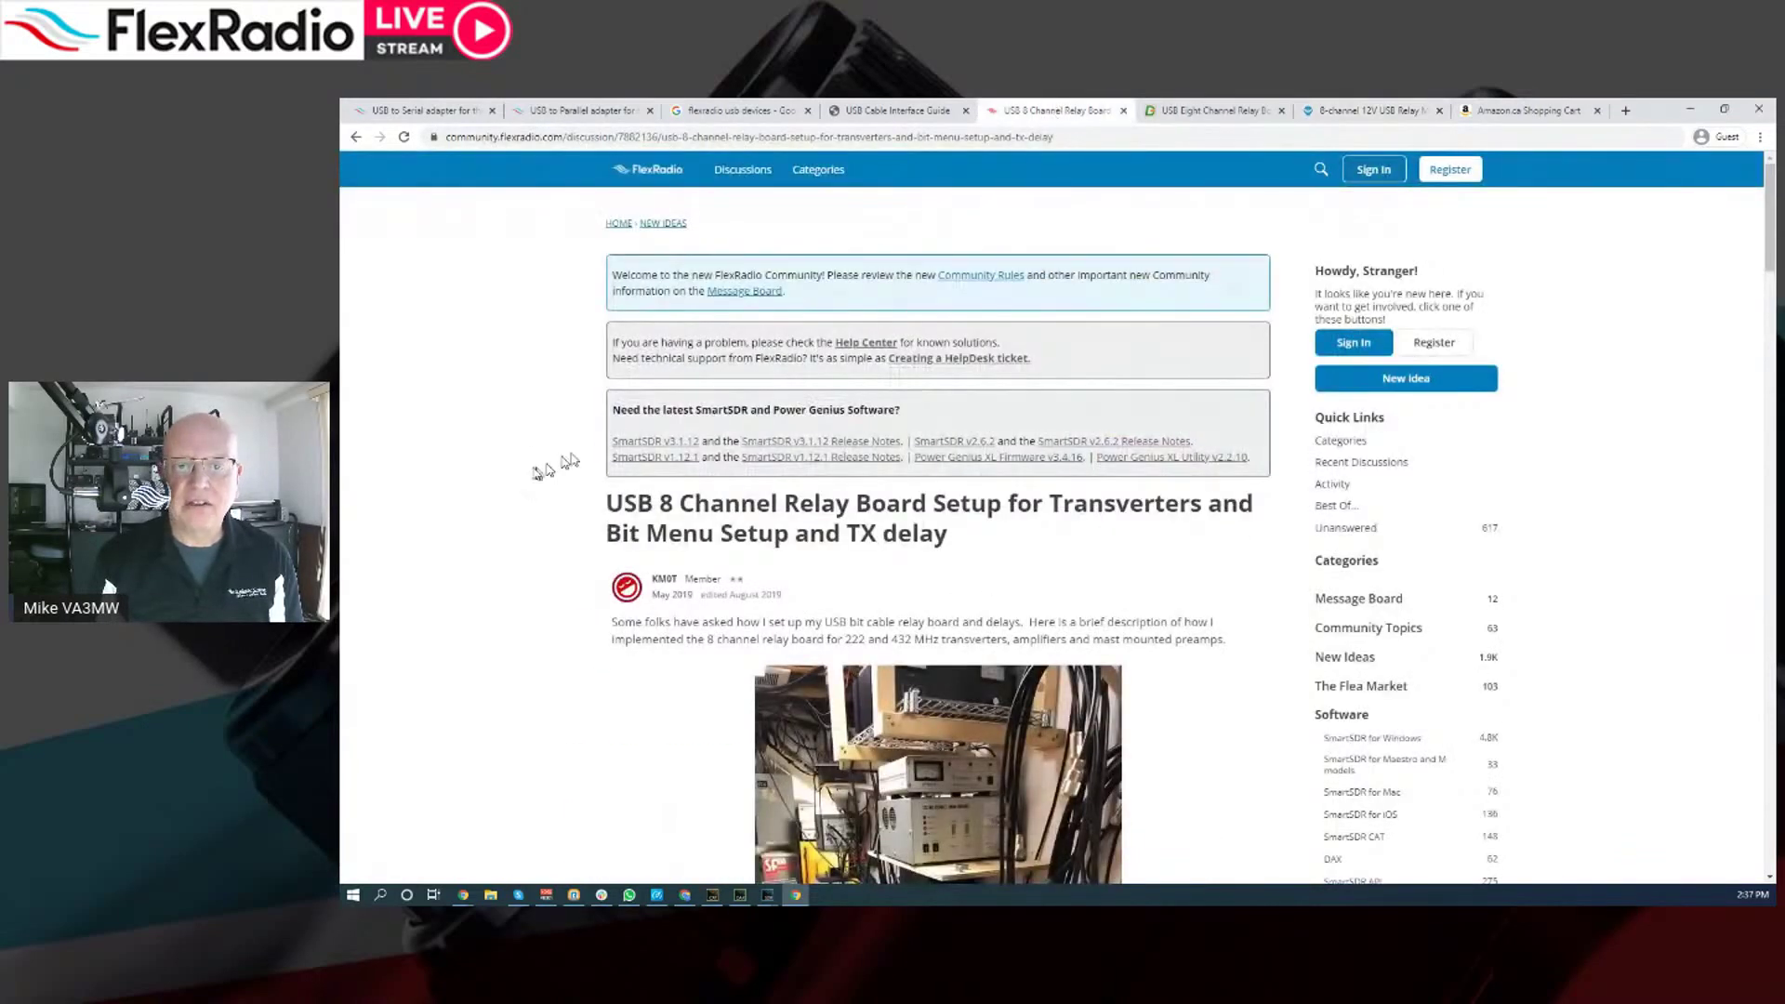
pyautogui.scroll(-2, 497, 475)
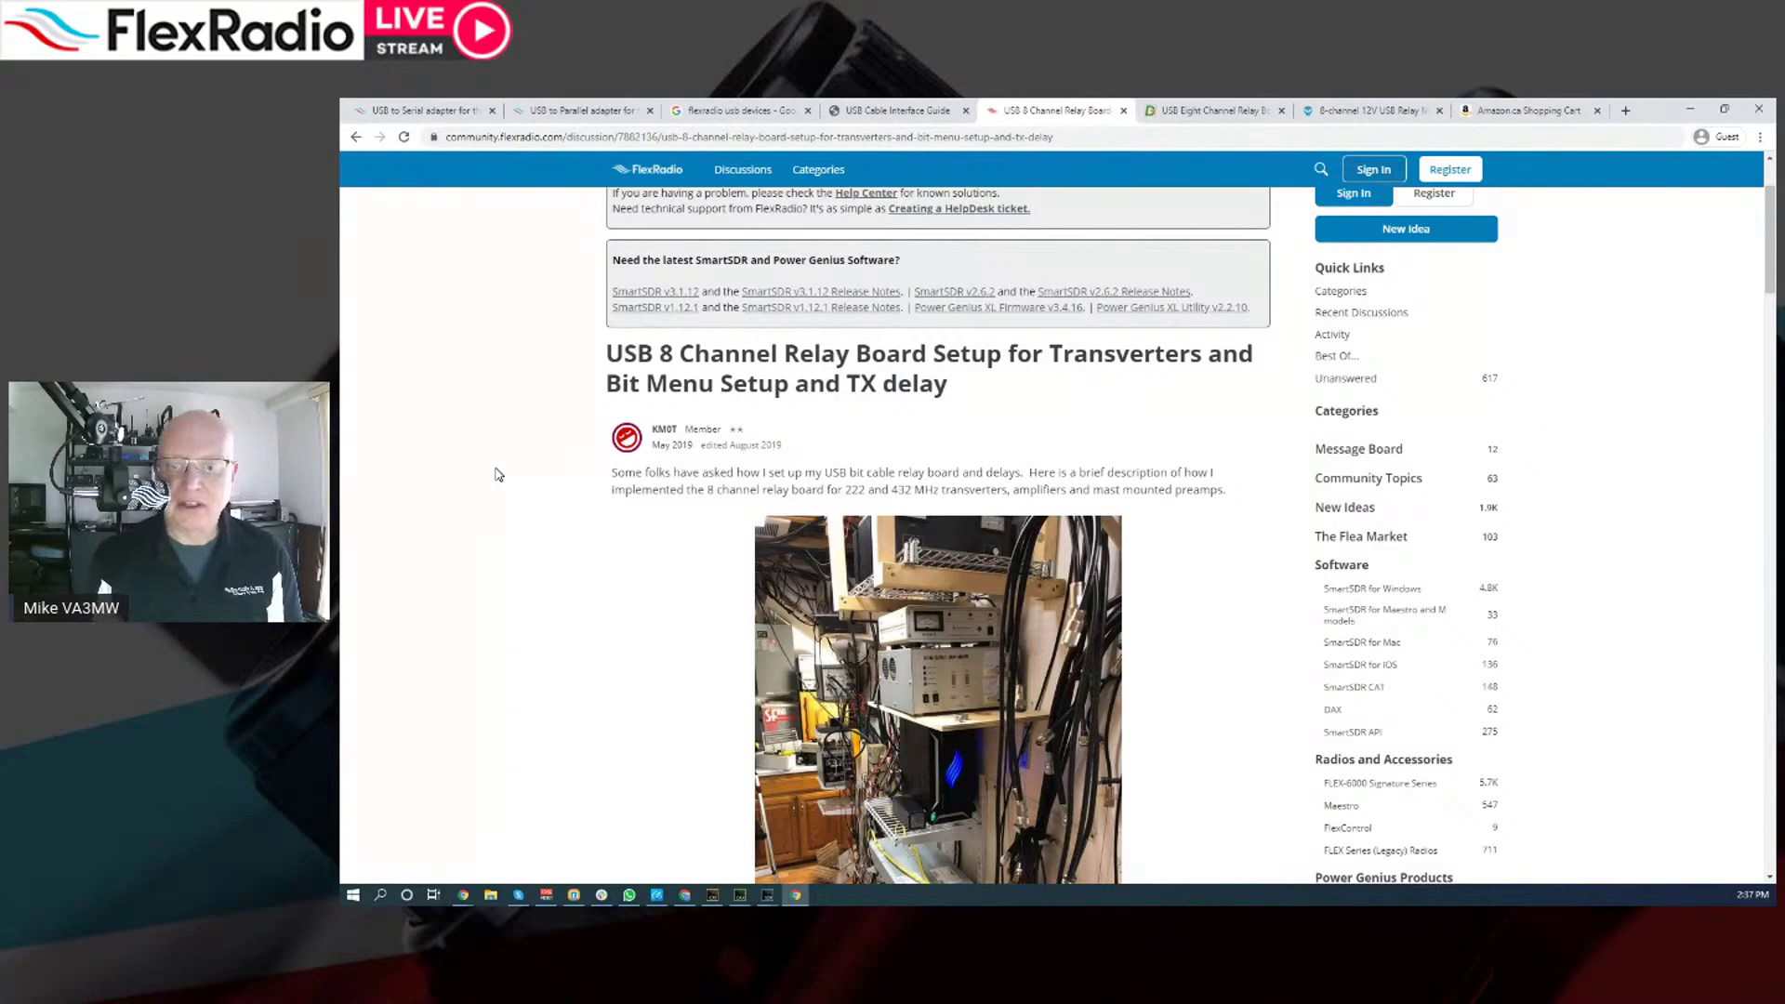
pyautogui.scroll(-2, 466, 477)
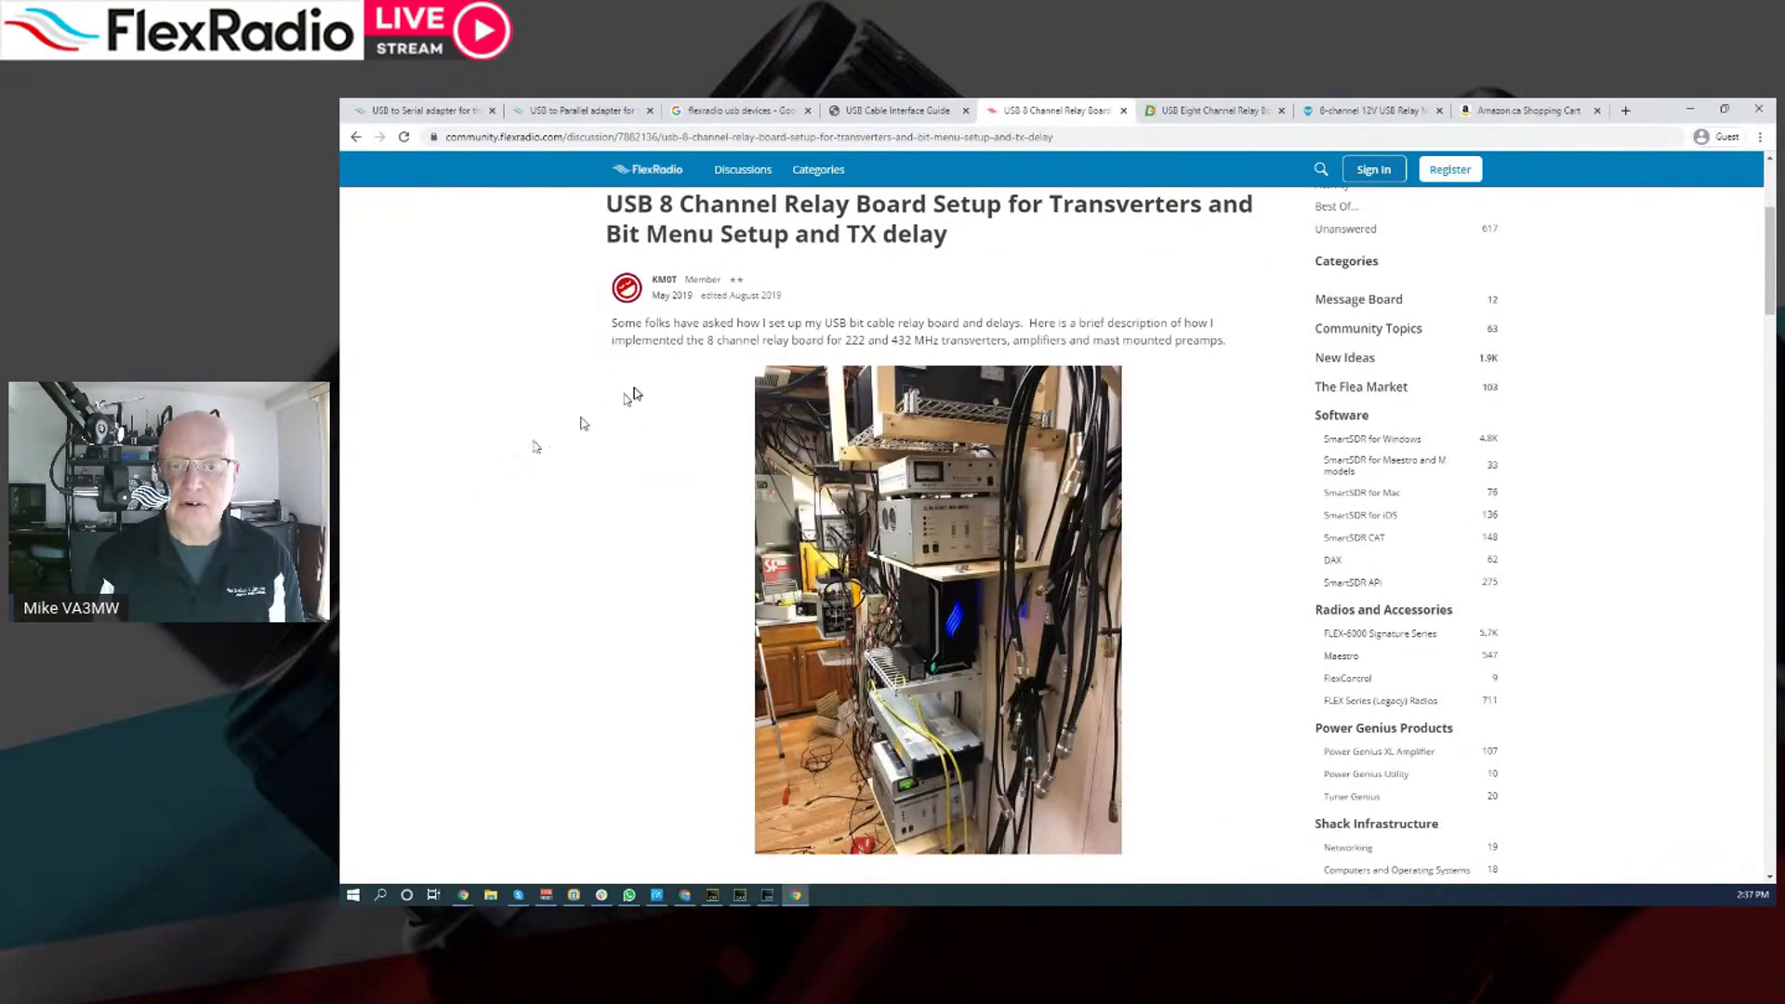
pyautogui.scroll(-1, 531, 520)
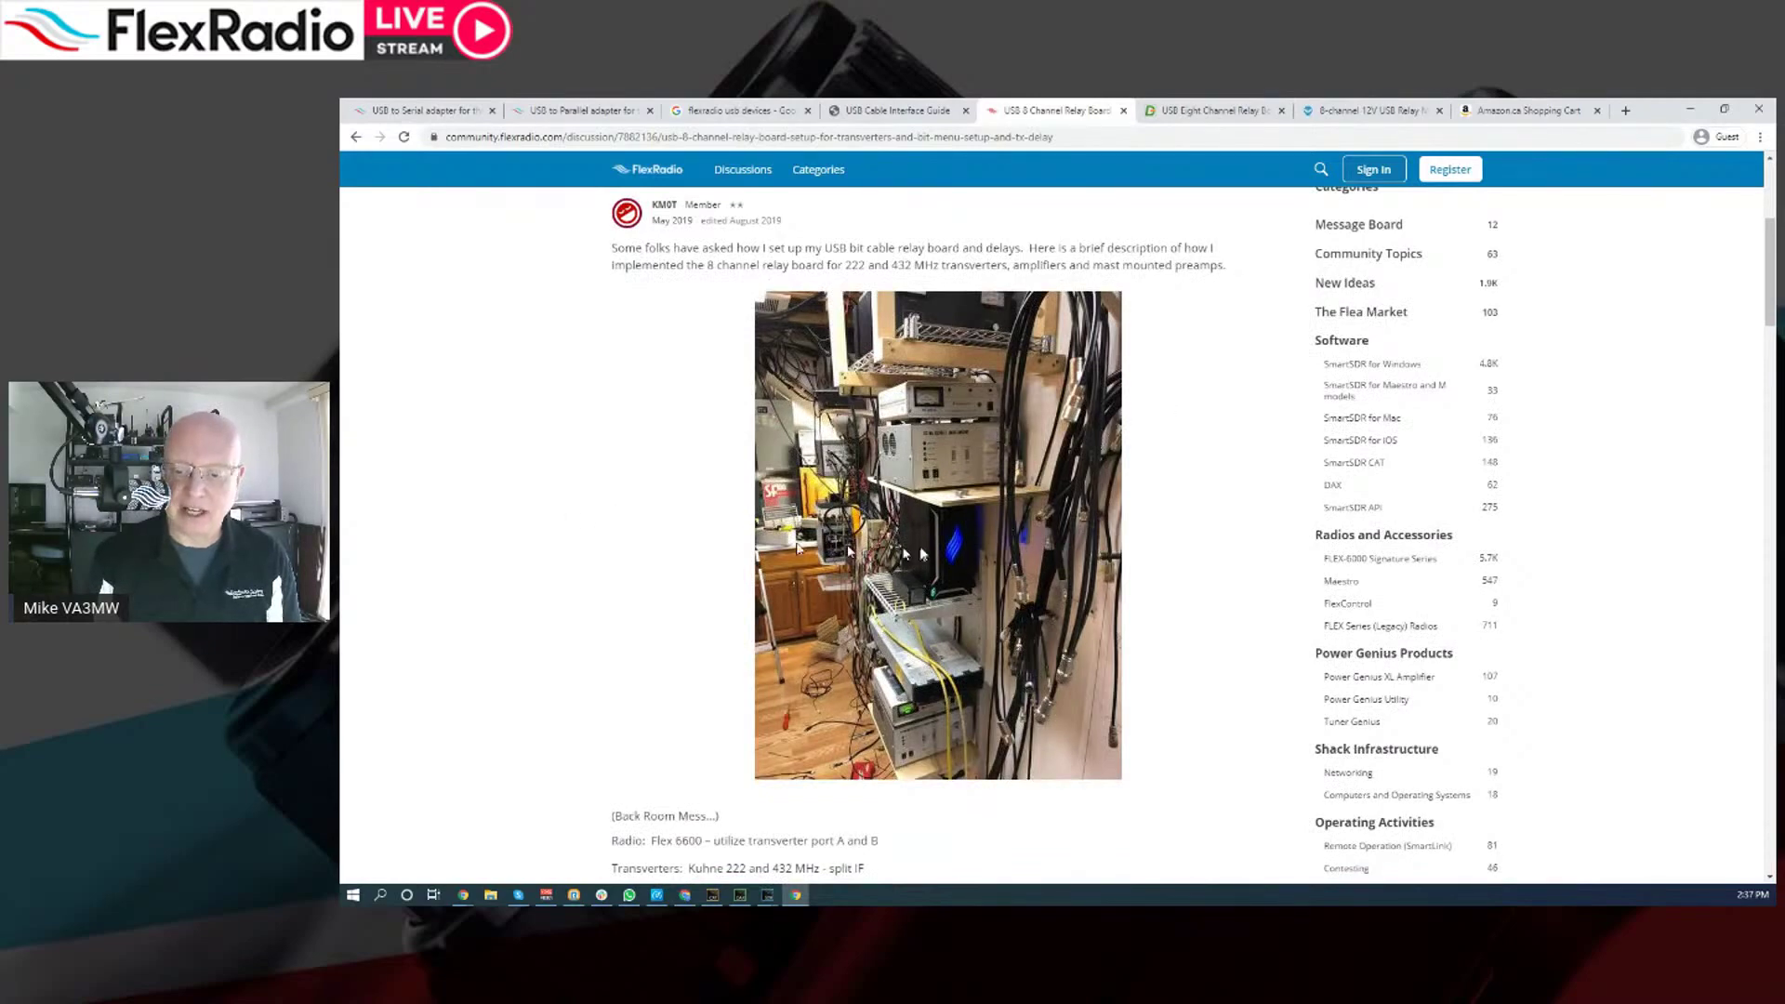
pyautogui.scroll(-3, 677, 540)
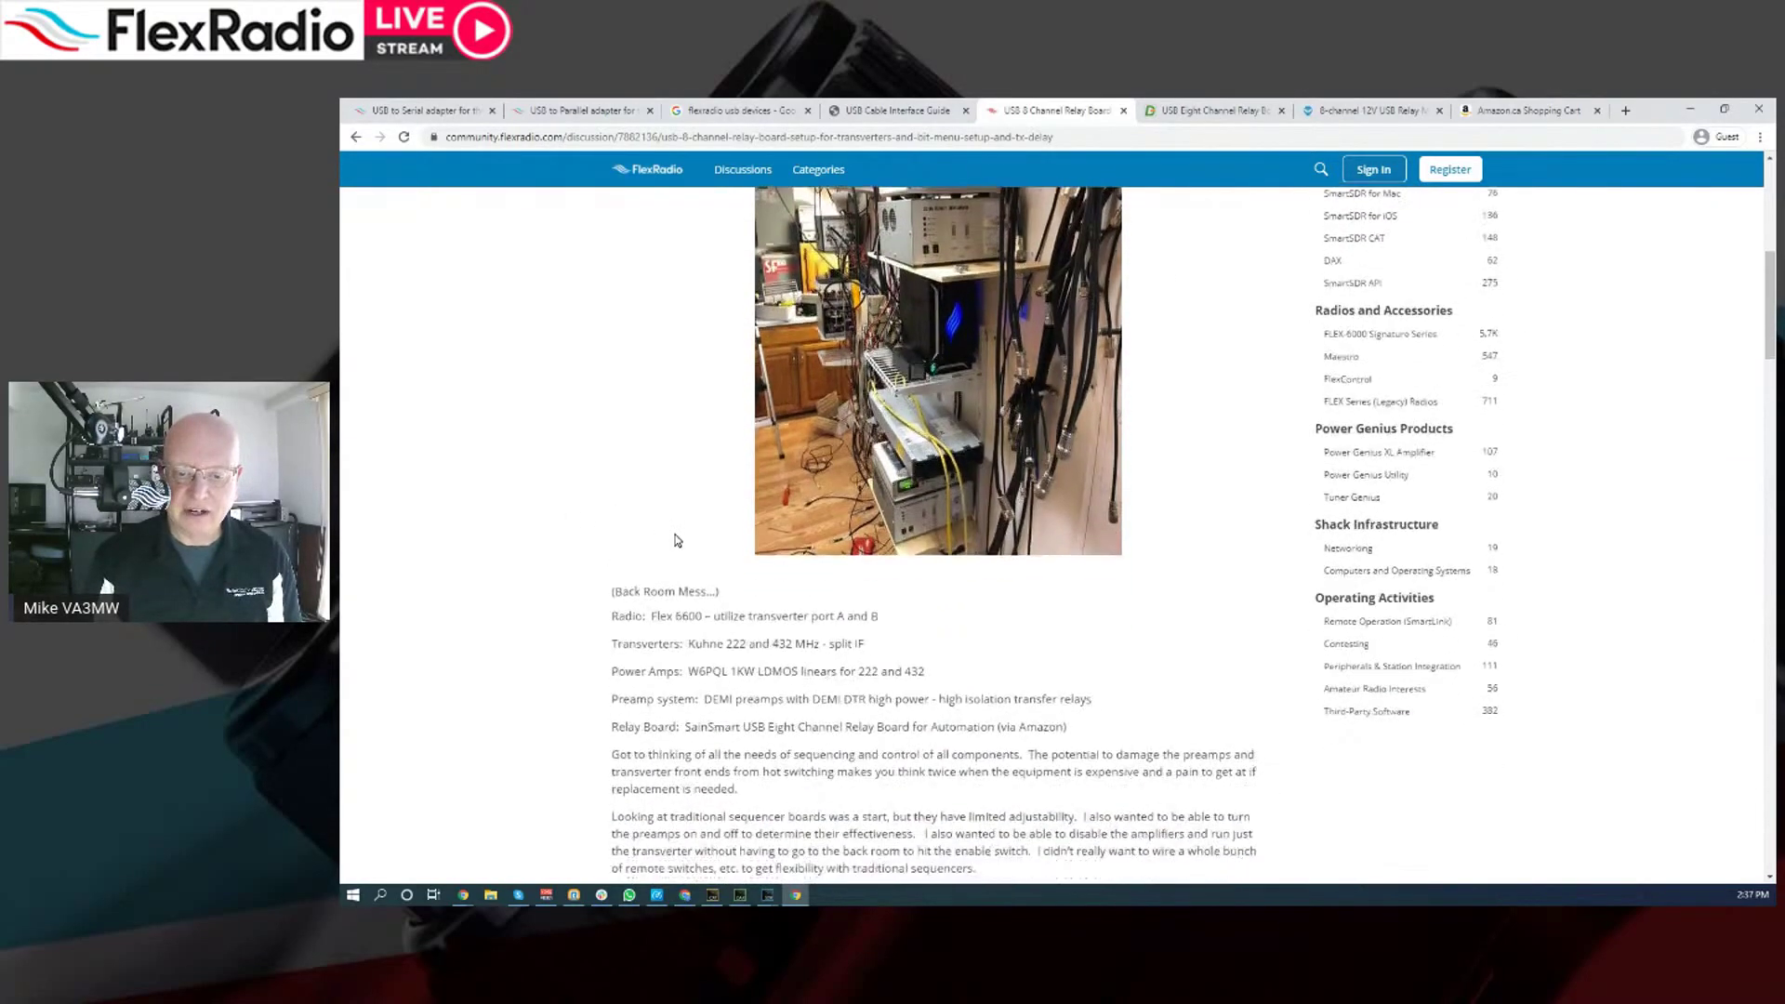
pyautogui.scroll(1, 677, 540)
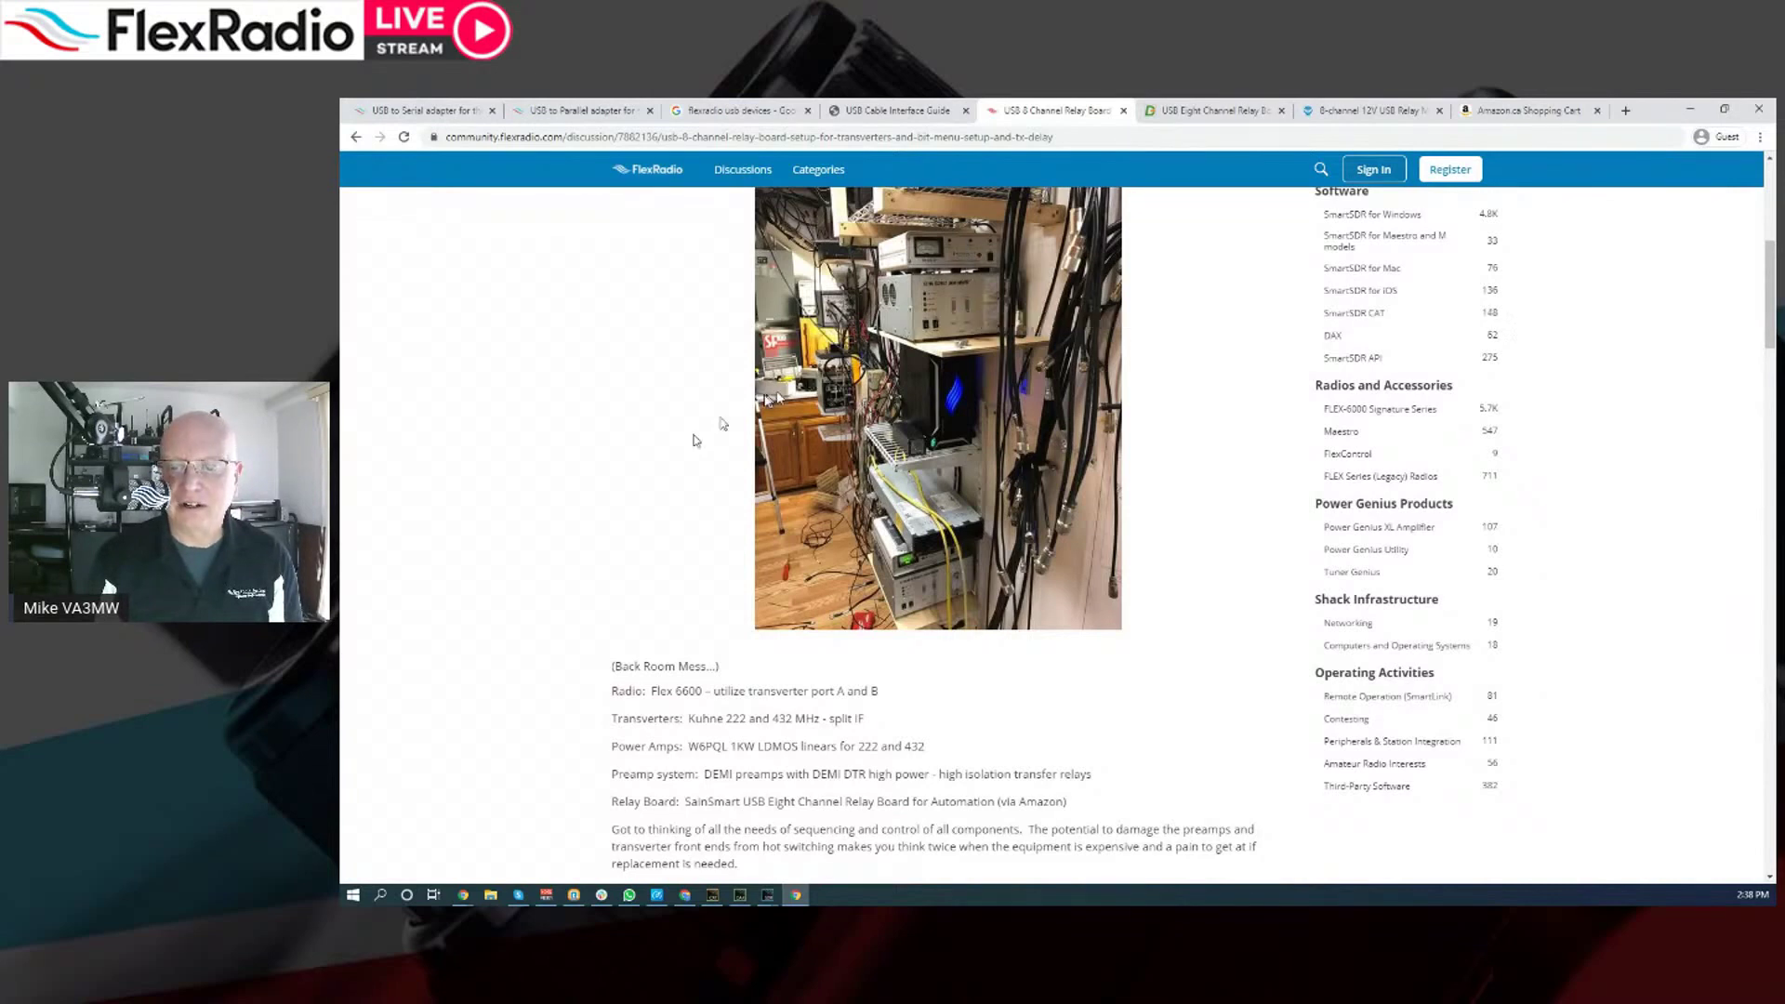
pyautogui.scroll(-1, 582, 467)
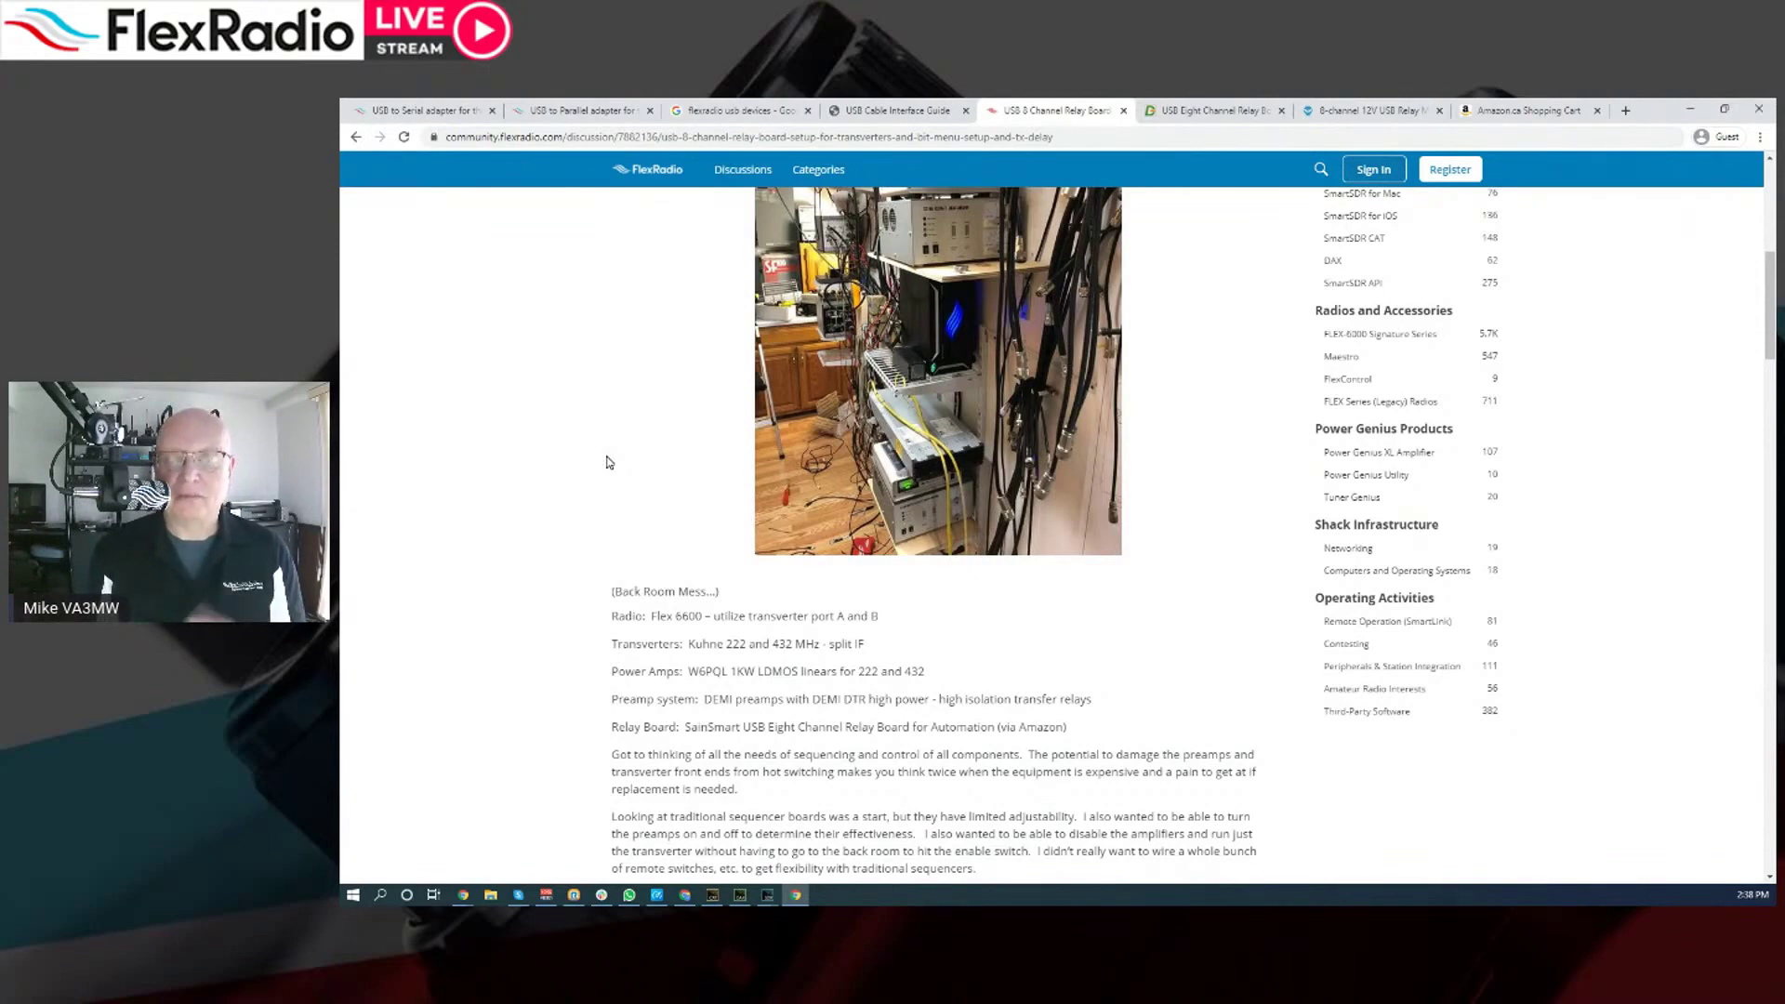
pyautogui.scroll(-5, 608, 462)
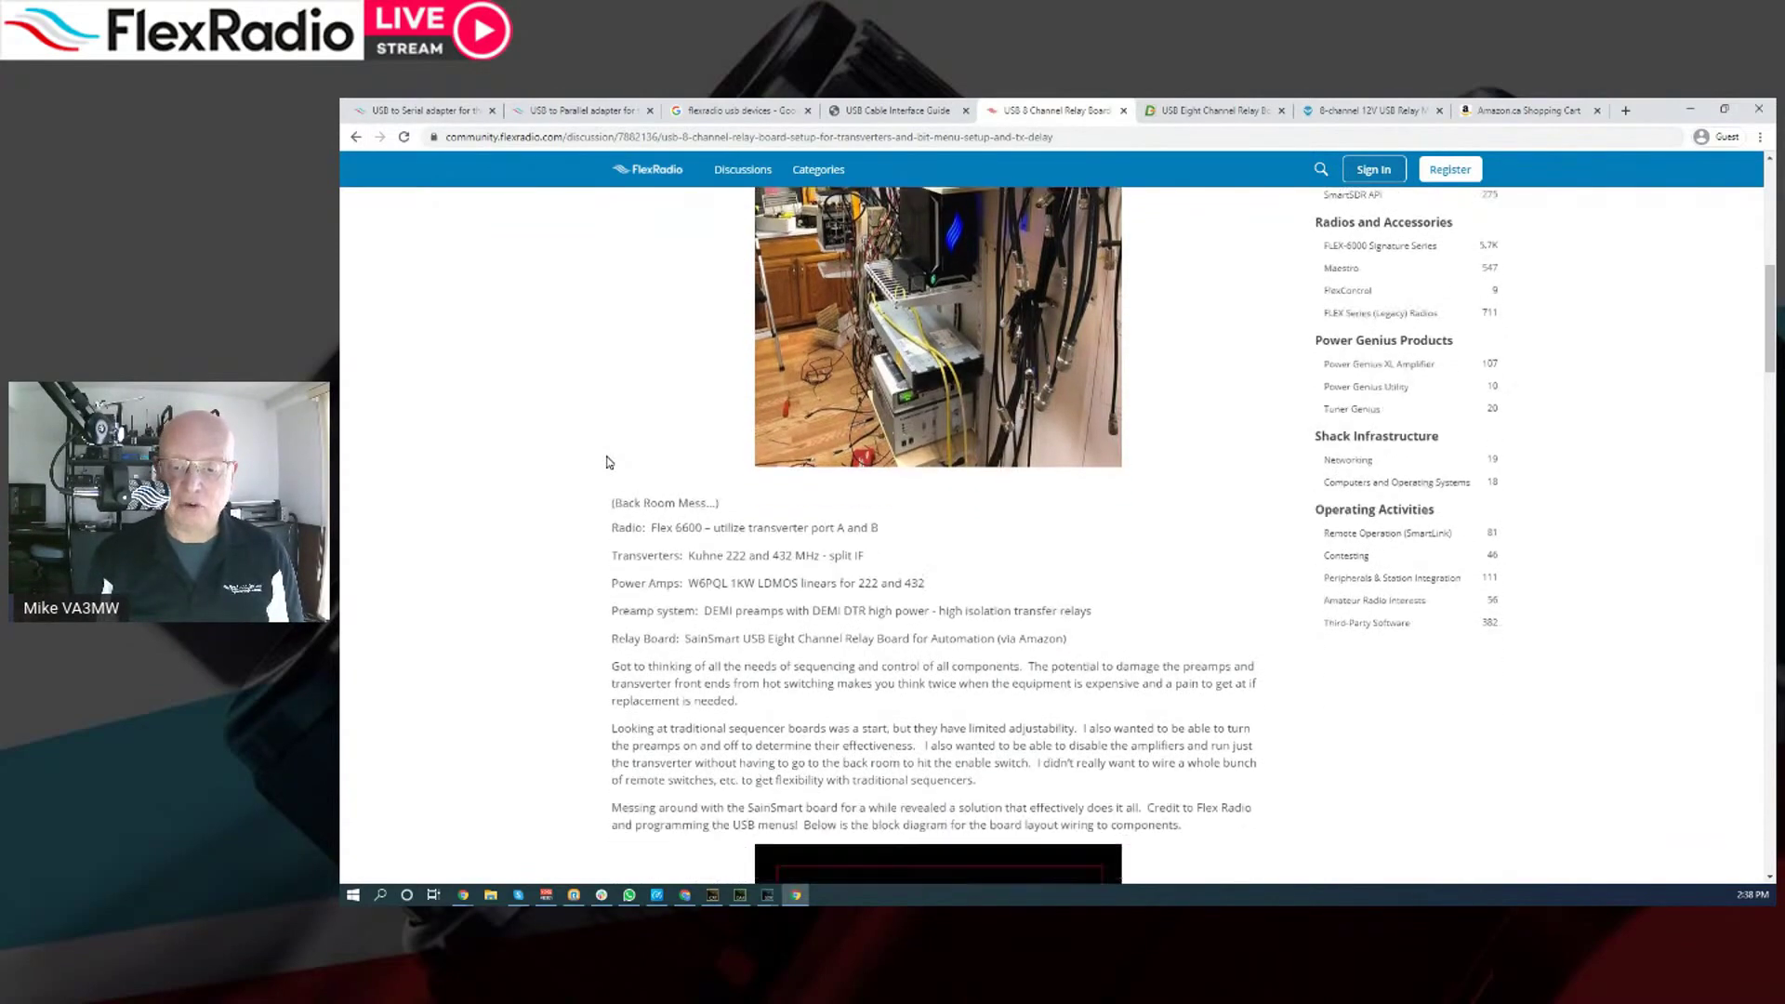
pyautogui.scroll(-5, 609, 462)
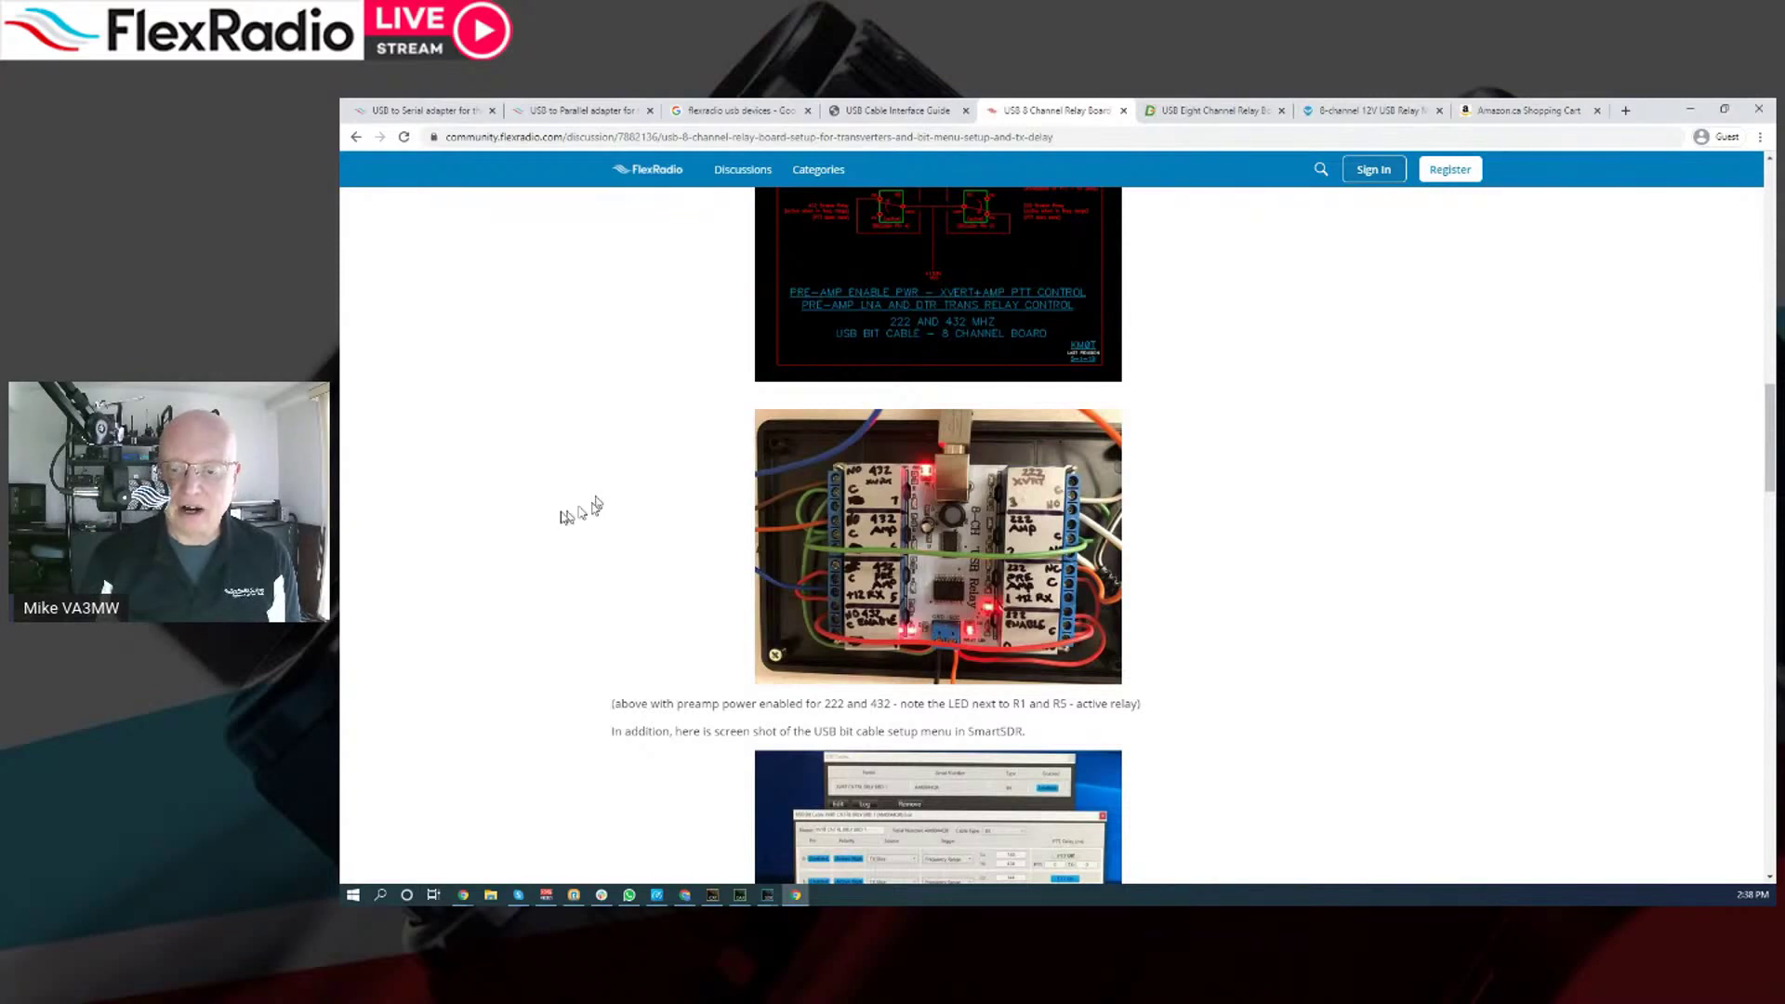
pyautogui.scroll(-2, 619, 503)
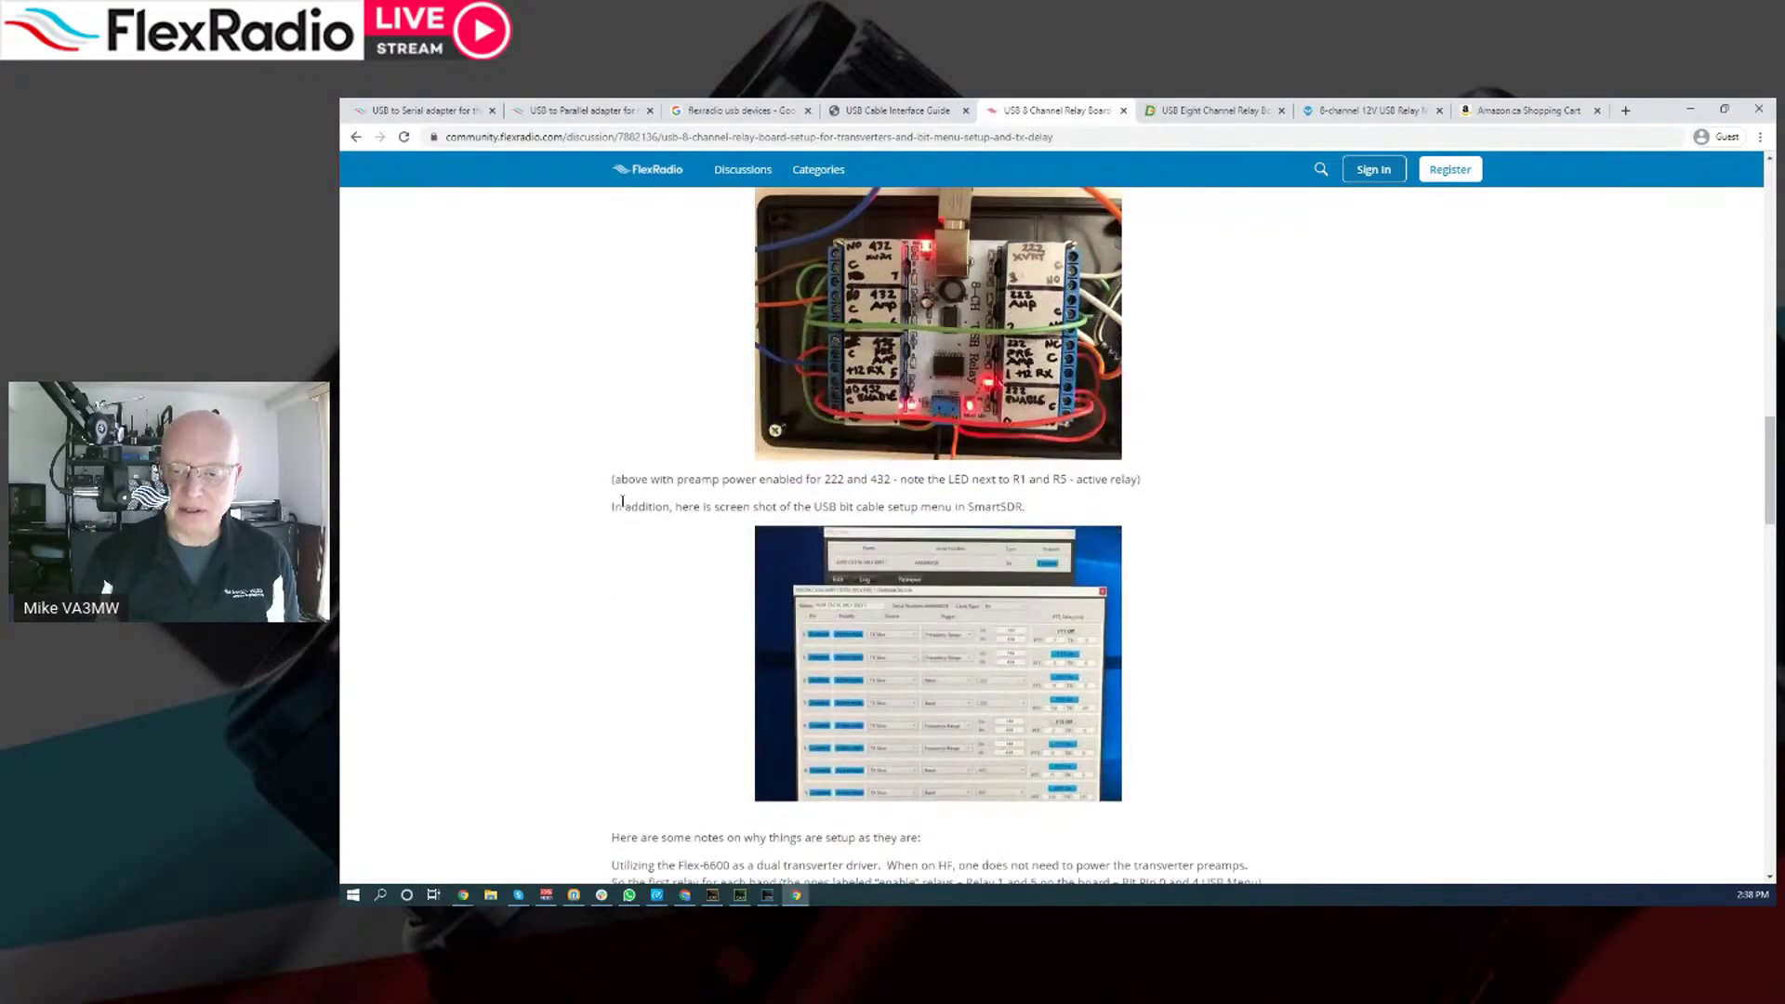
pyautogui.scroll(2, 619, 503)
pyautogui.click(1367, 112)
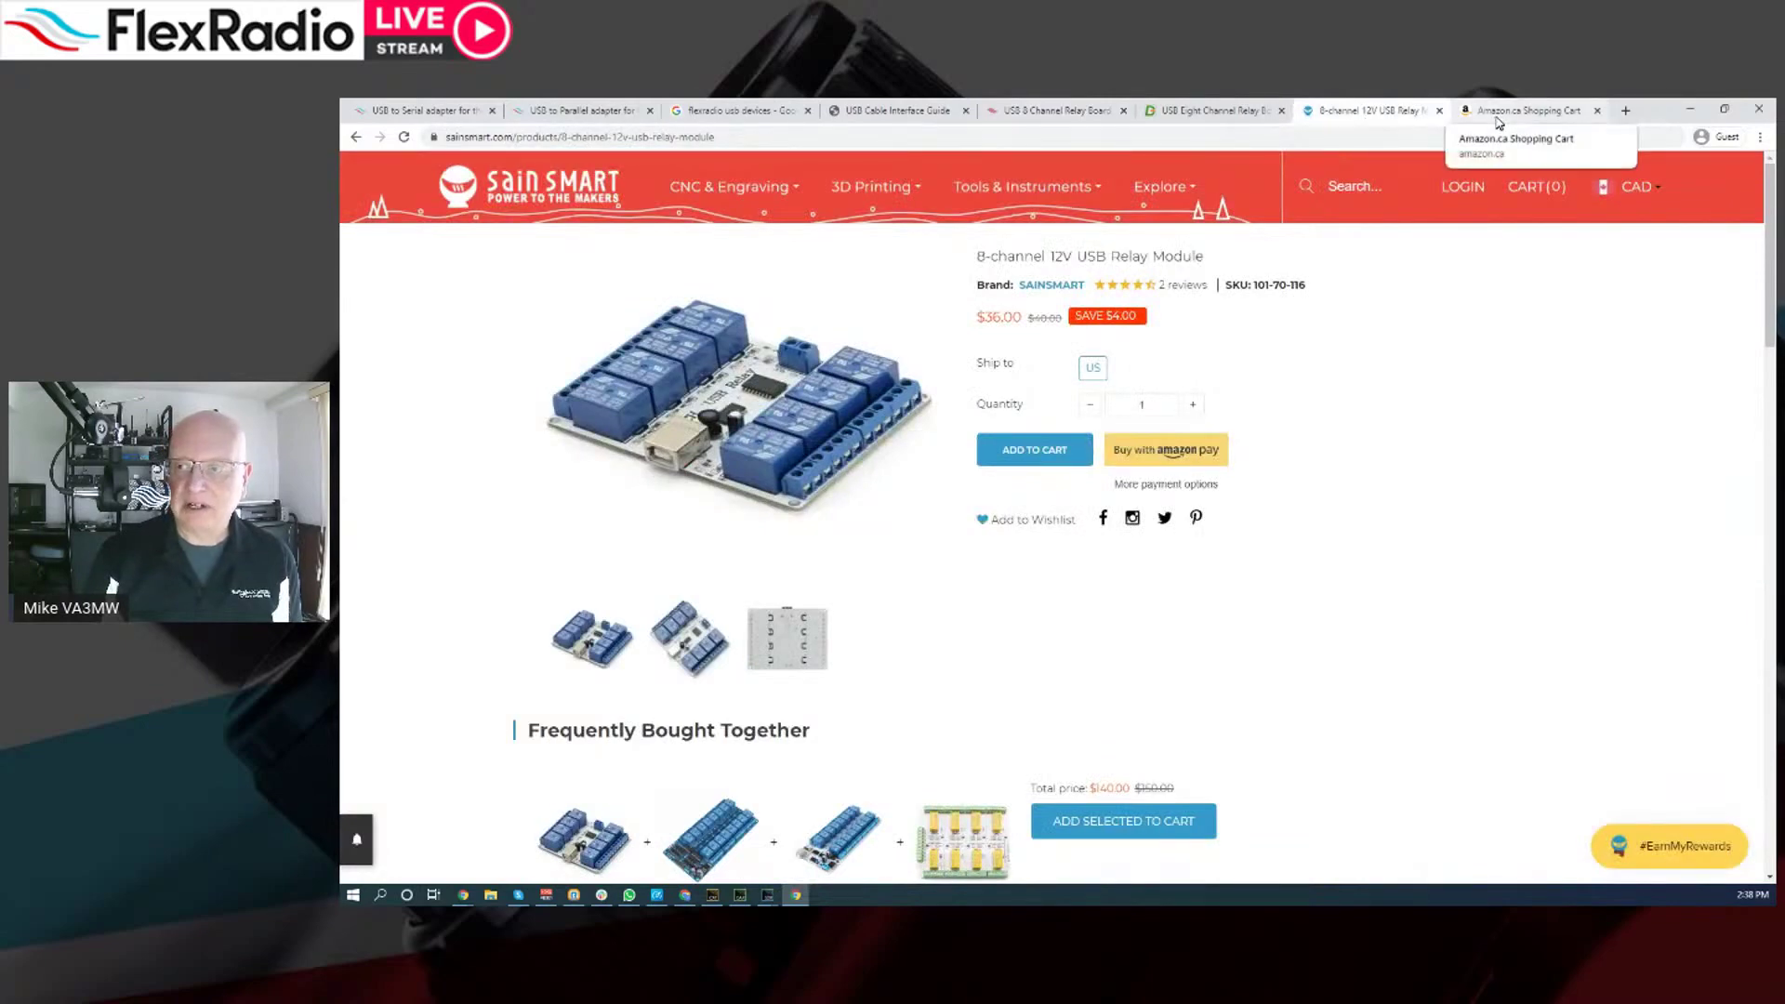
# Minimize the browser and close the relay board's log and edit windows and the USB Cables window
pyautogui.click(1691, 111)
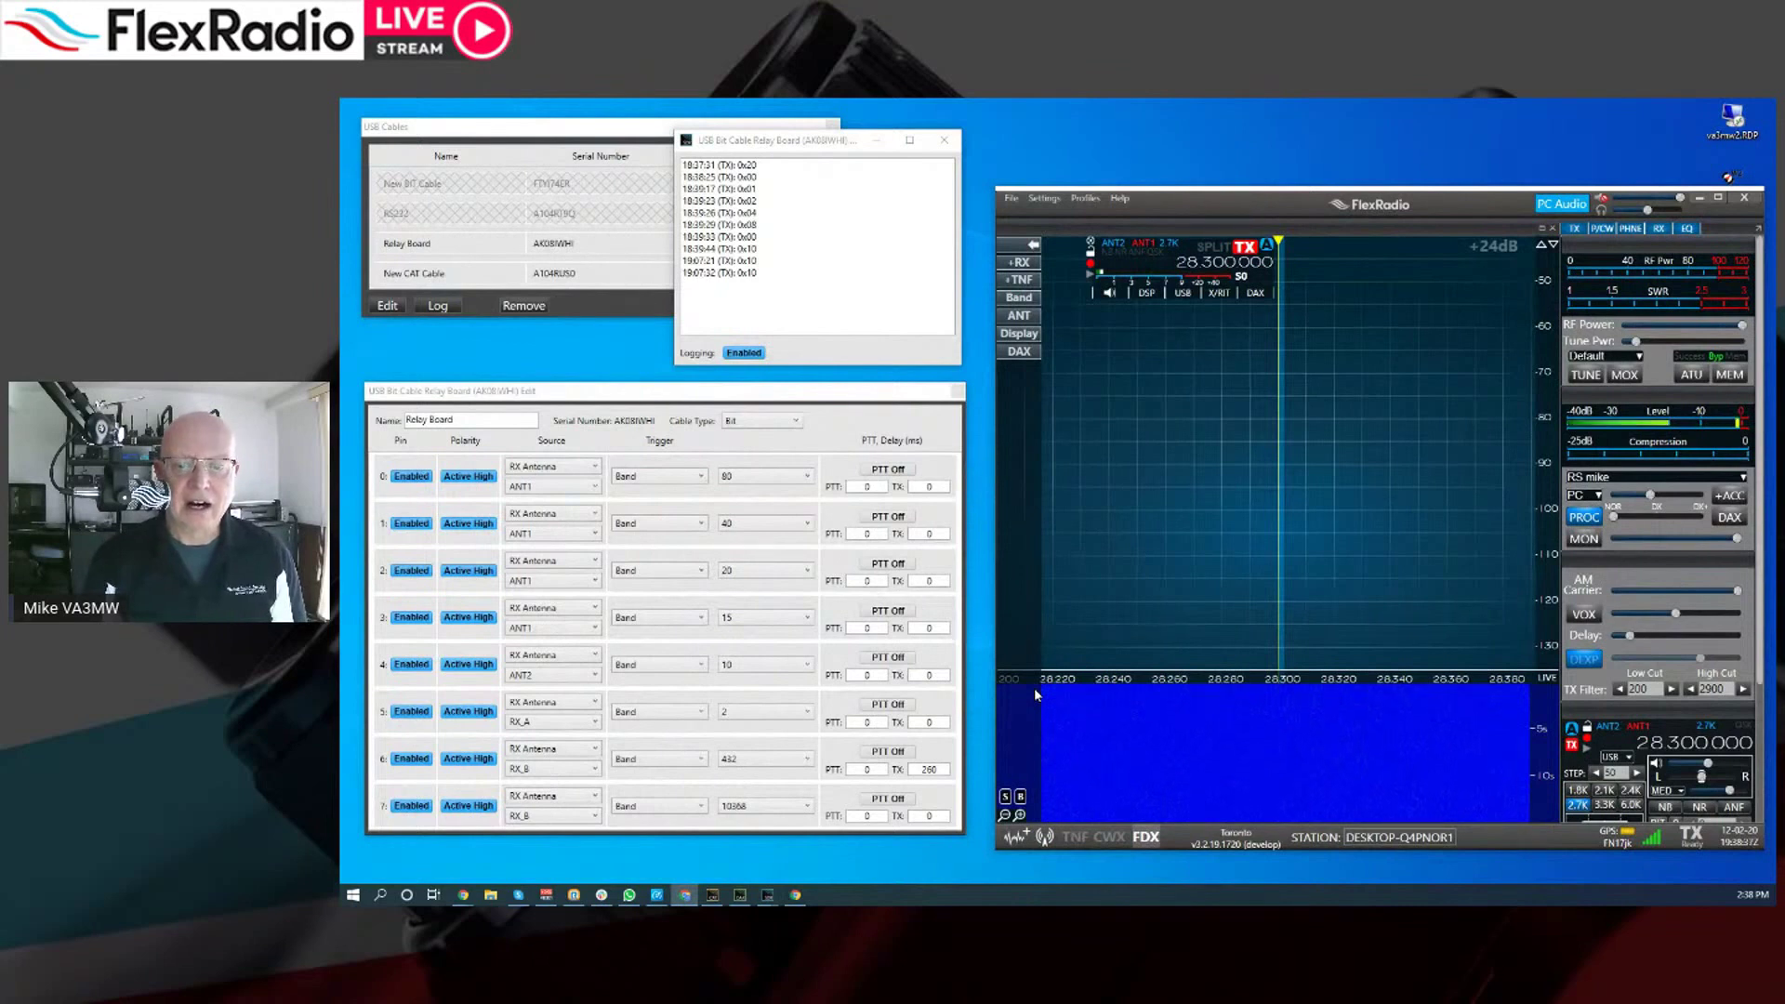
pyautogui.click(944, 140)
pyautogui.click(957, 393)
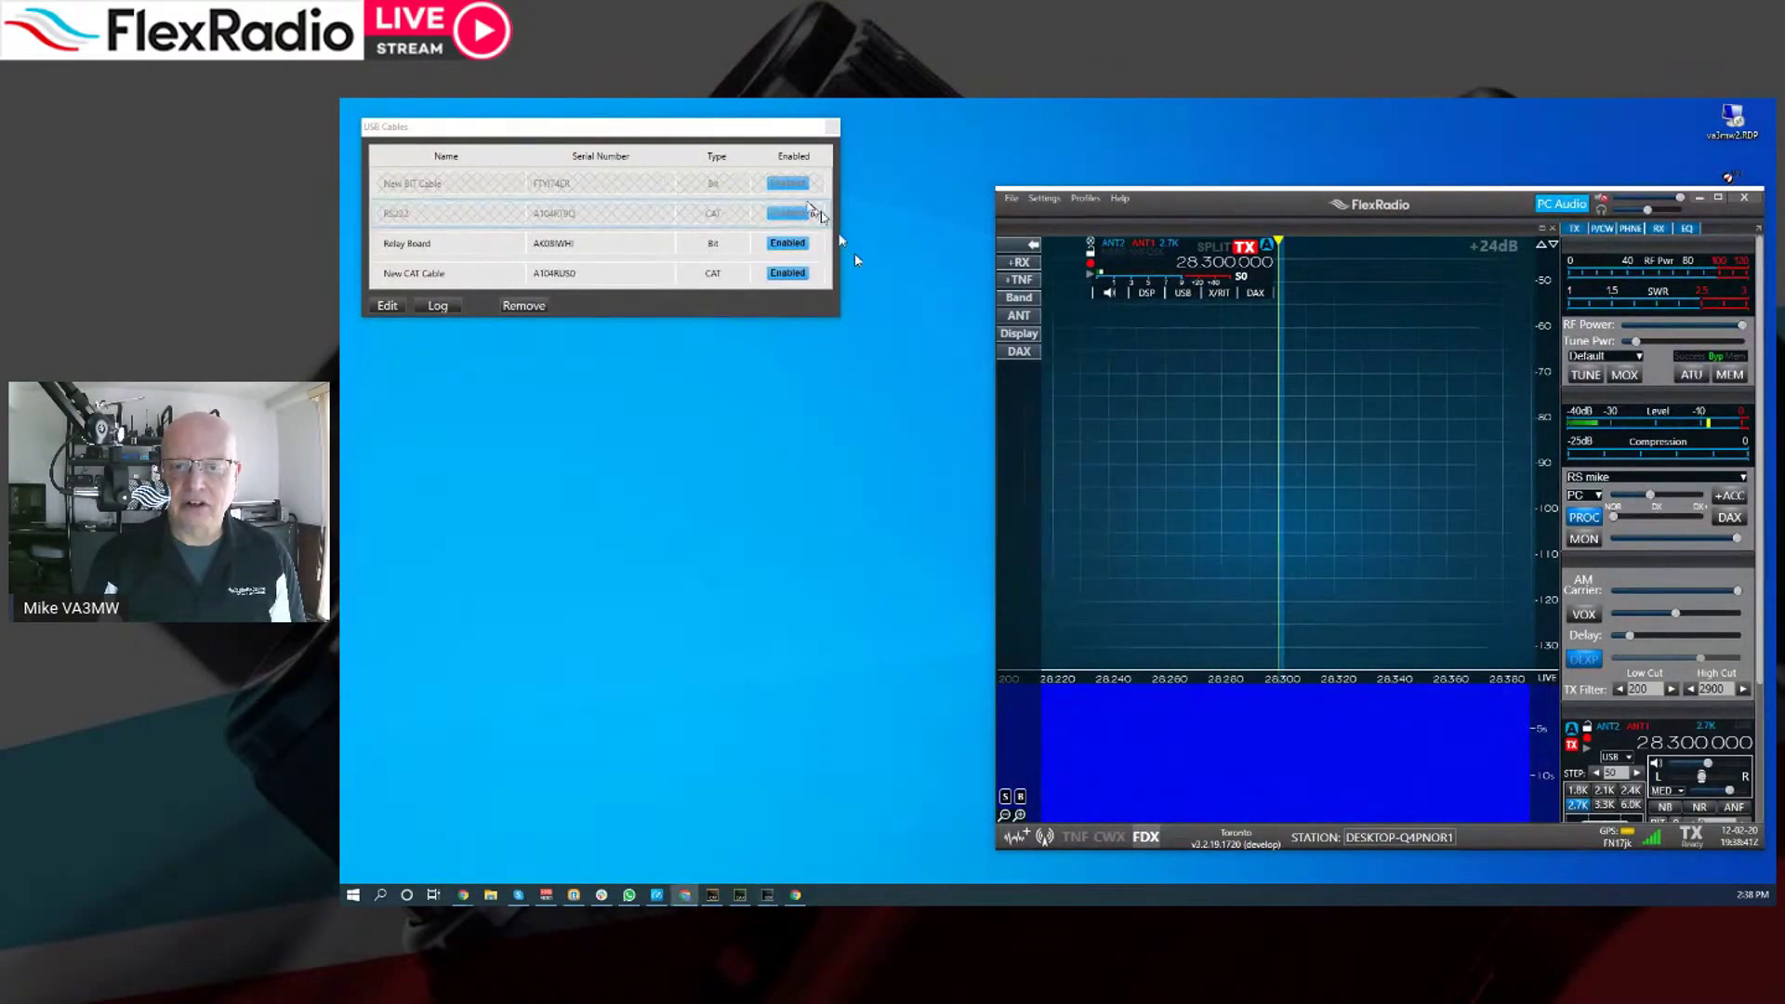
pyautogui.click(830, 126)
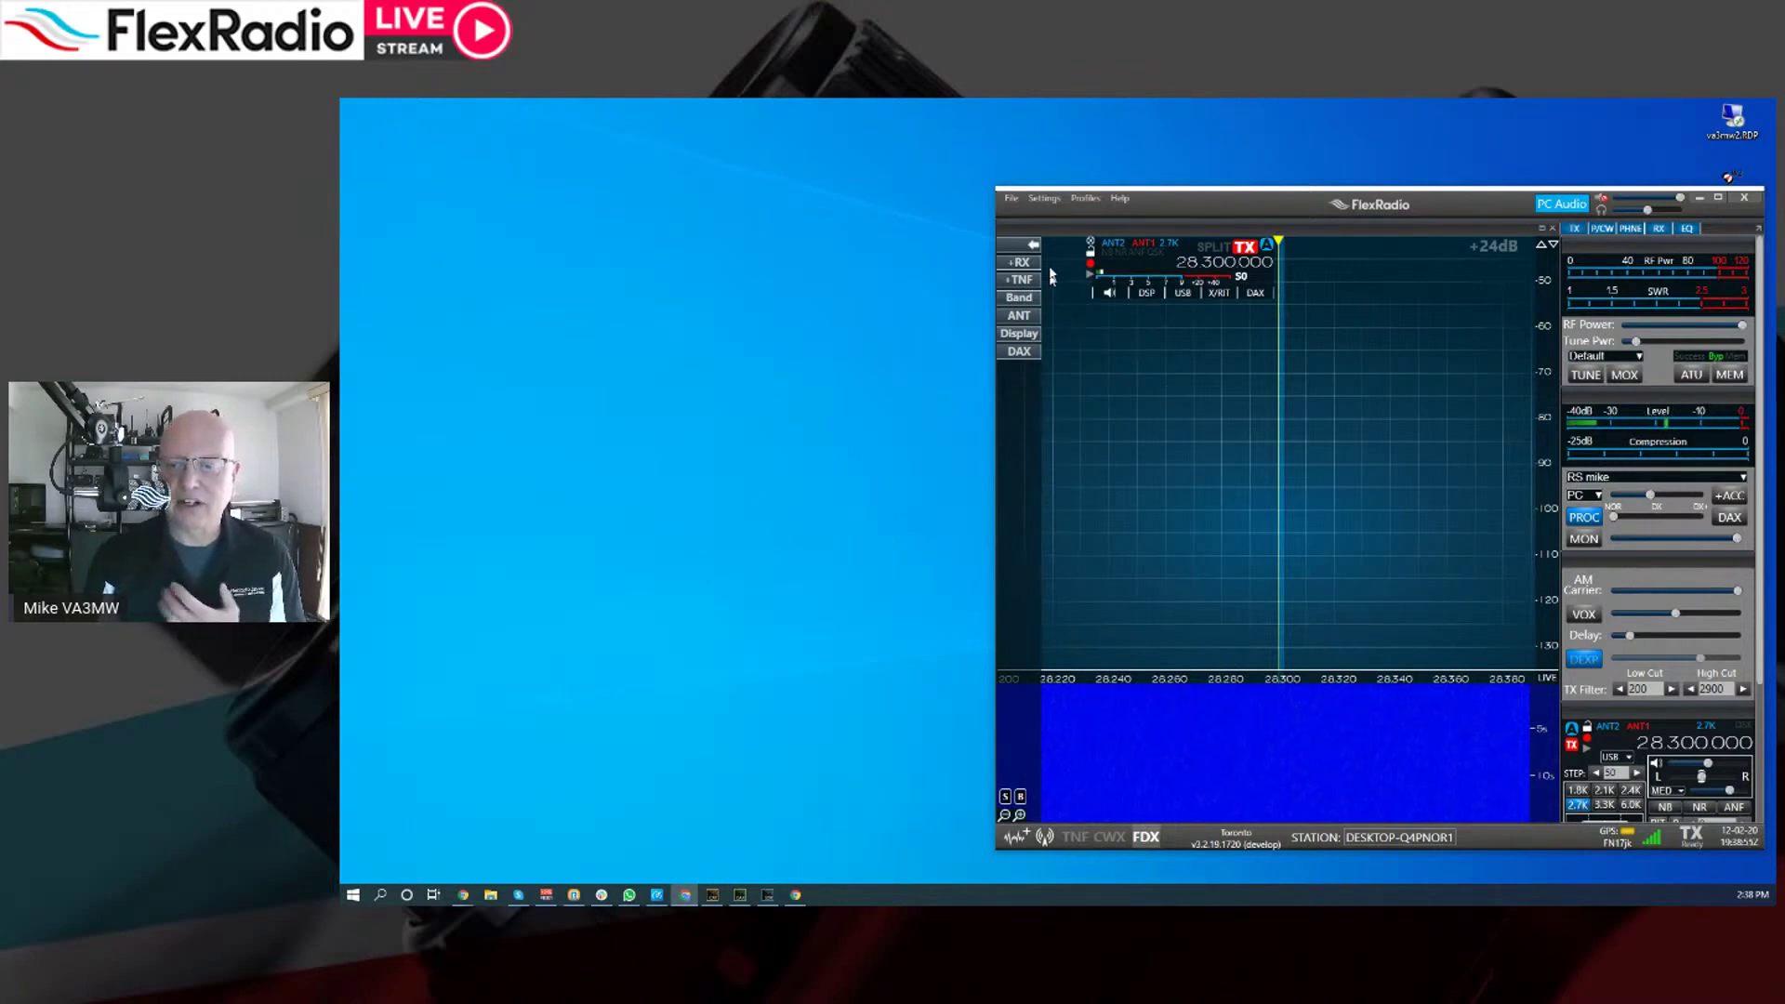
# Open the USB Cables settings, open New CAT Cable for editing, and move its window clear of the cable list
pyautogui.click(1044, 198)
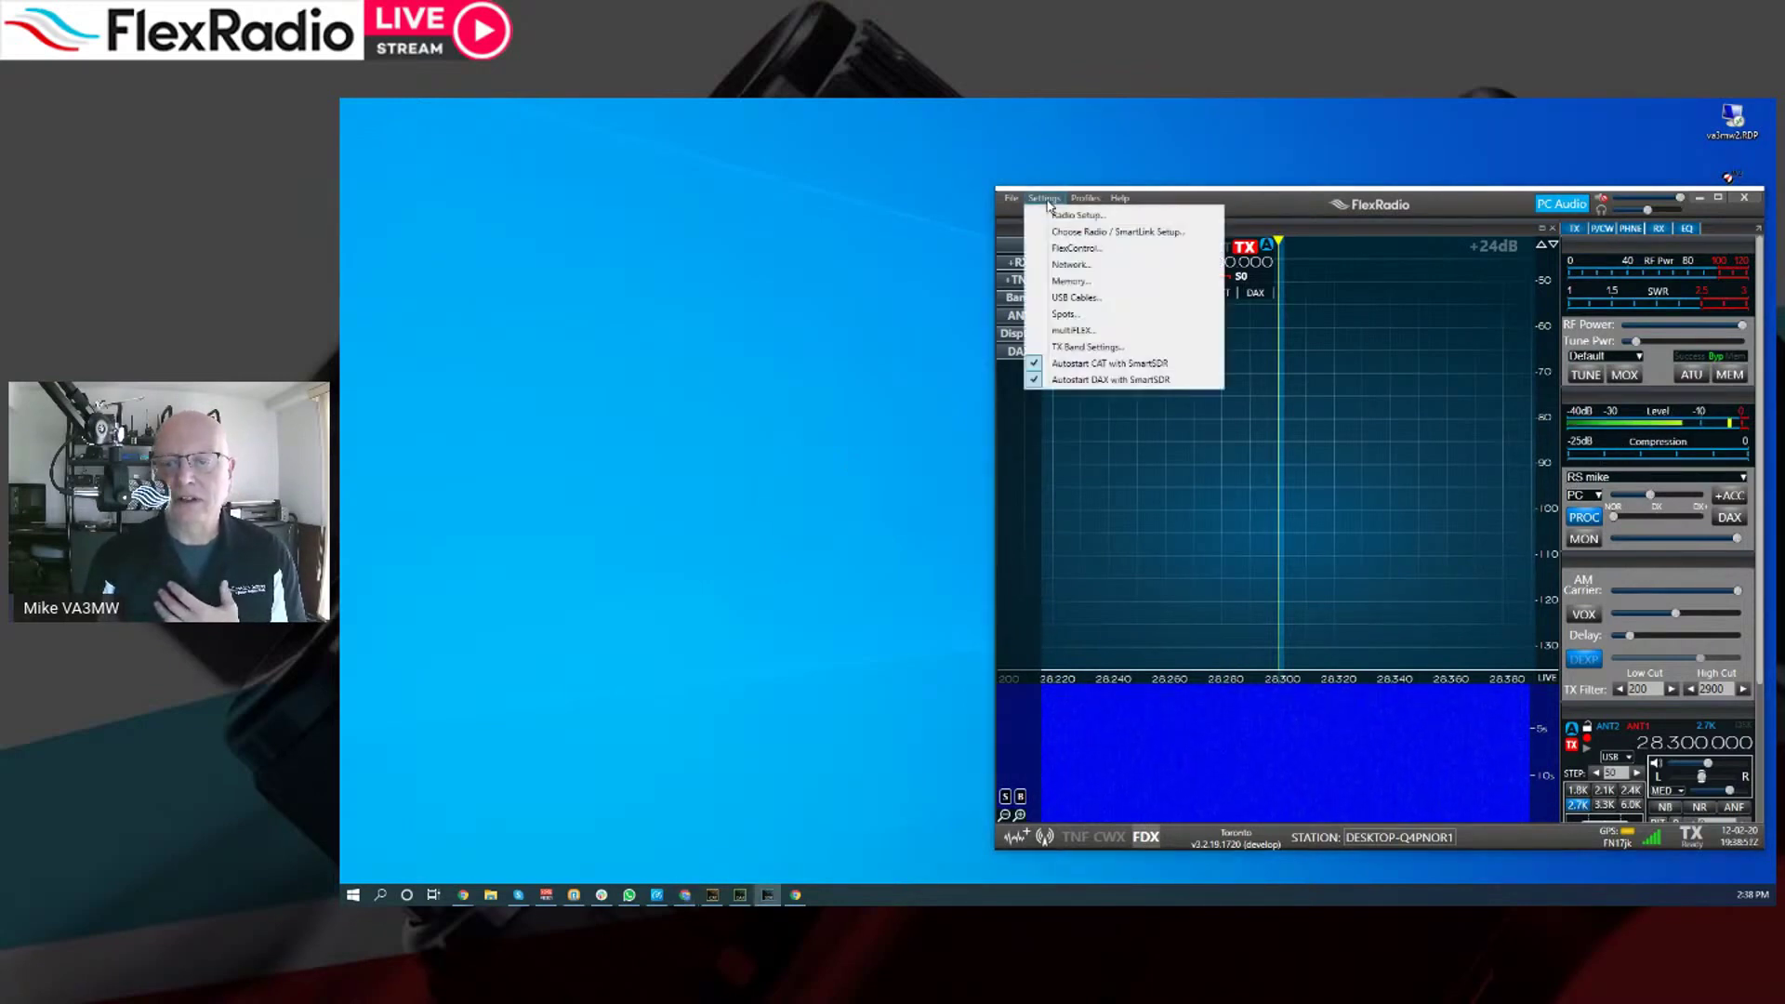
pyautogui.click(1078, 298)
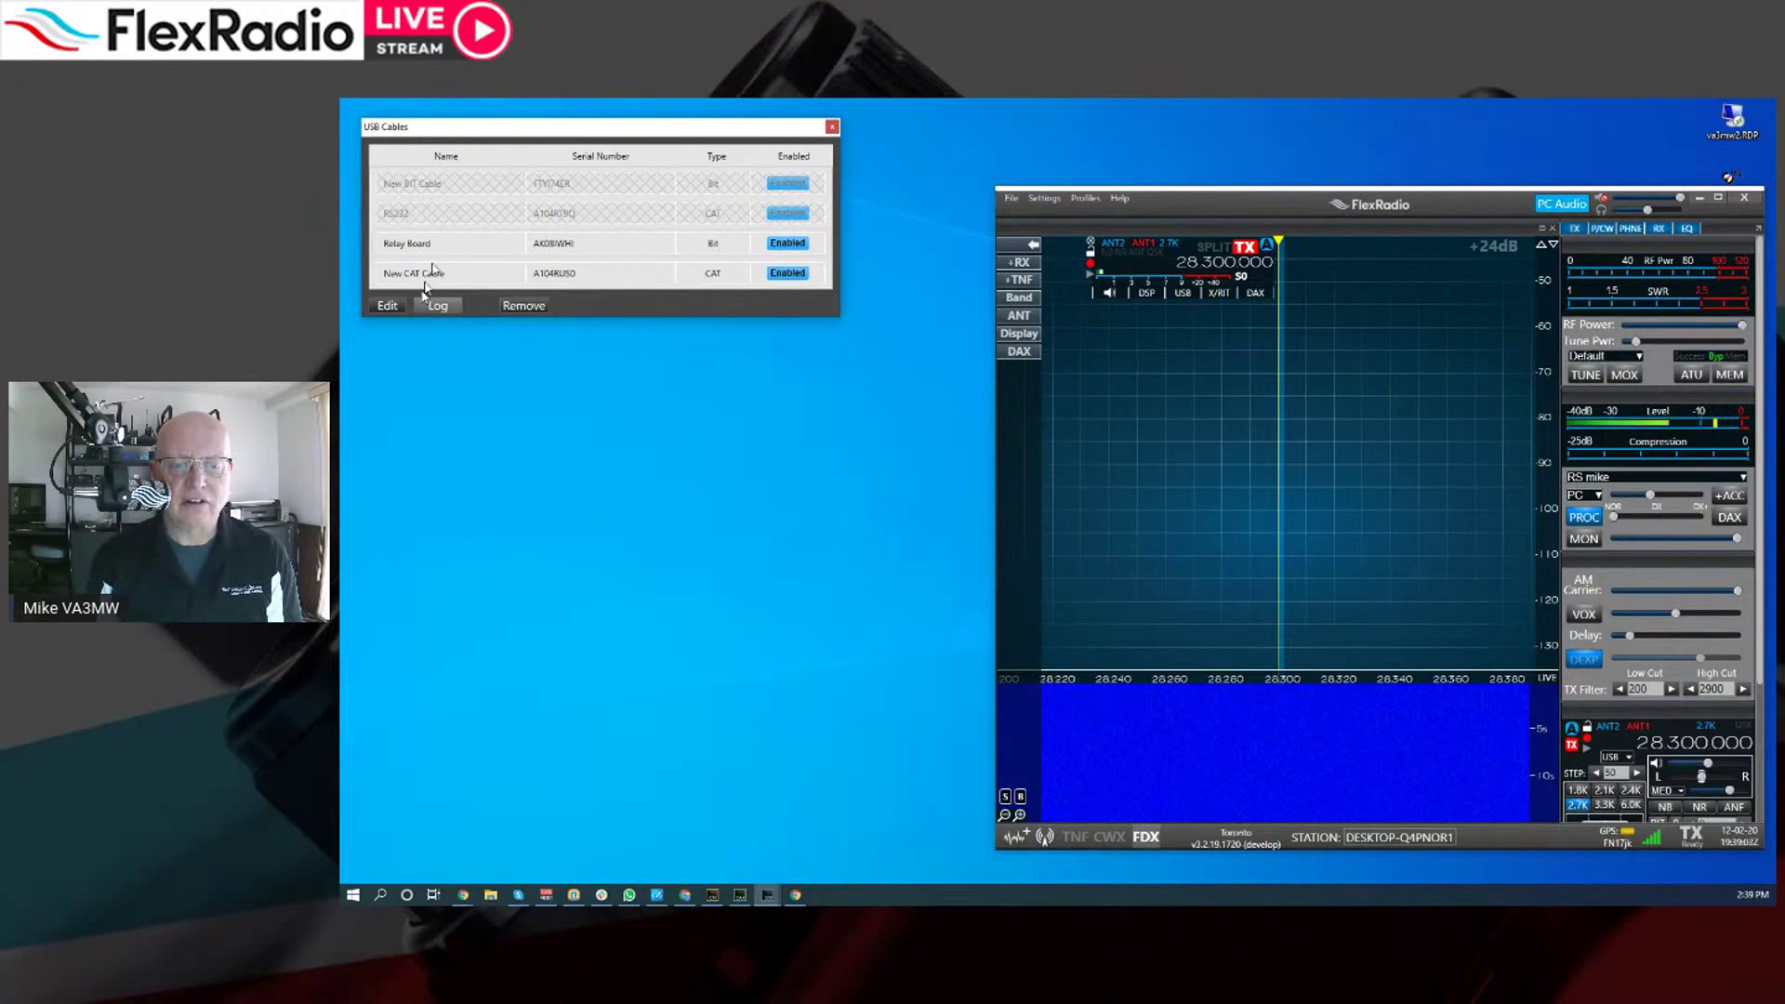
pyautogui.click(475, 279)
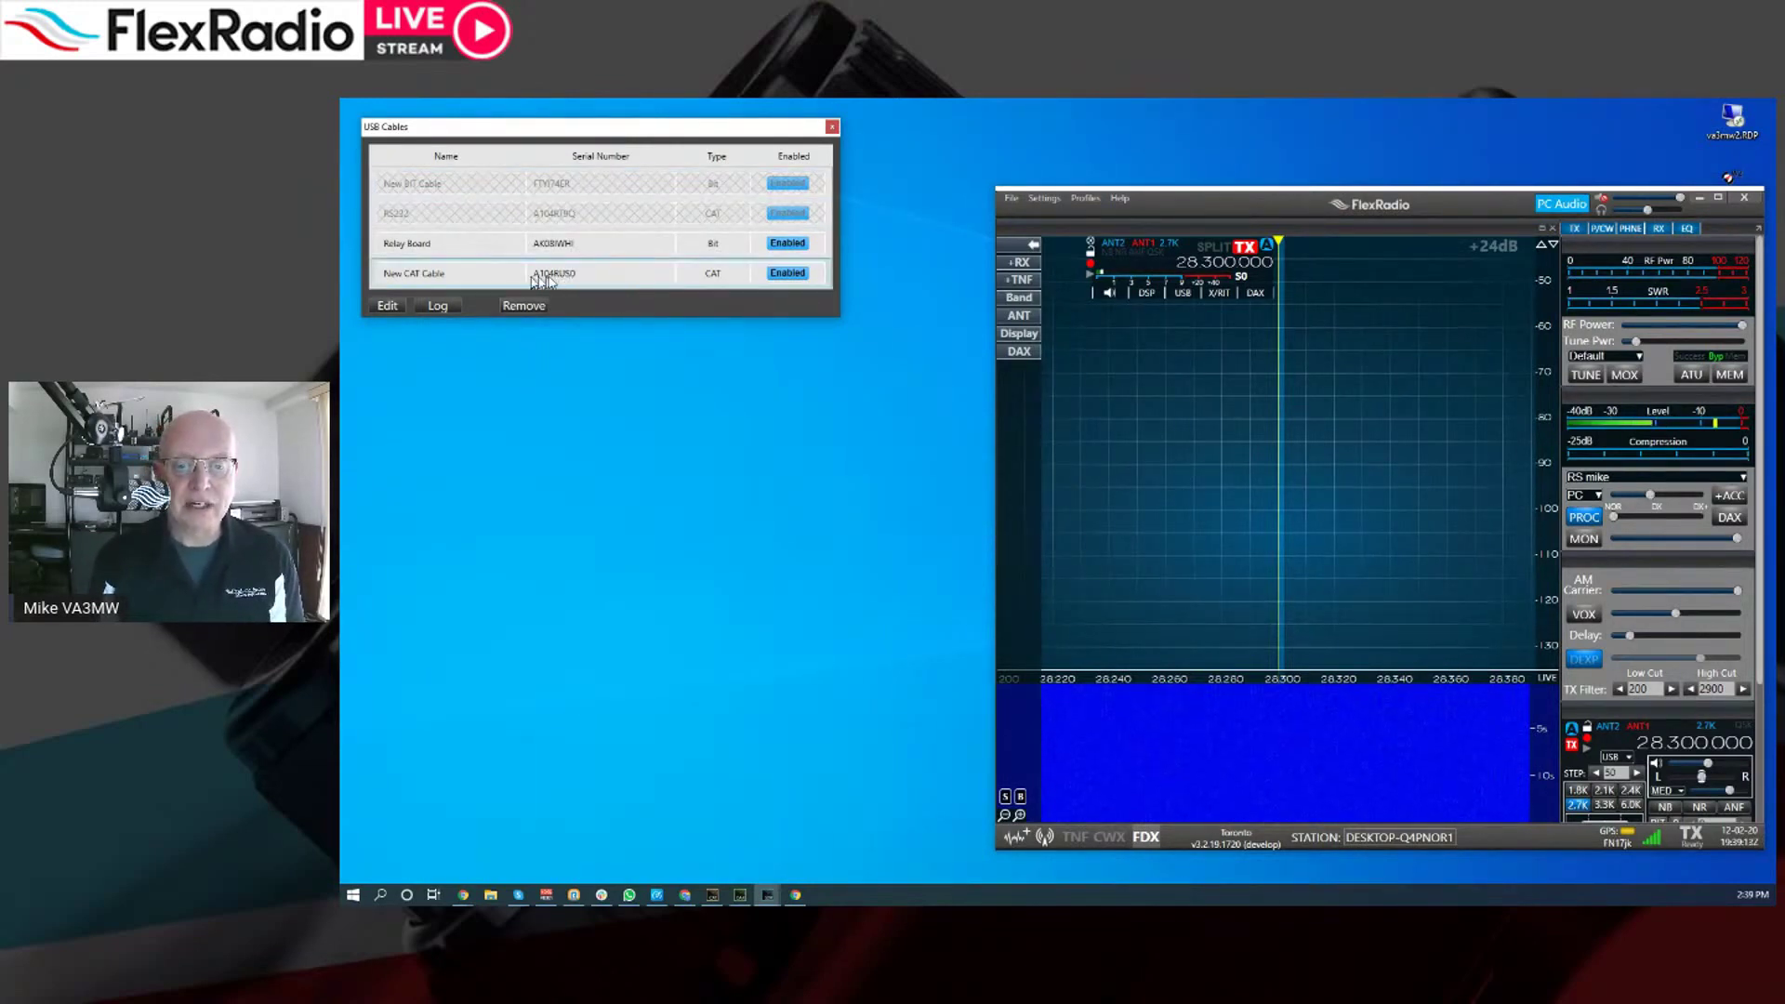
pyautogui.doubleClick(432, 282)
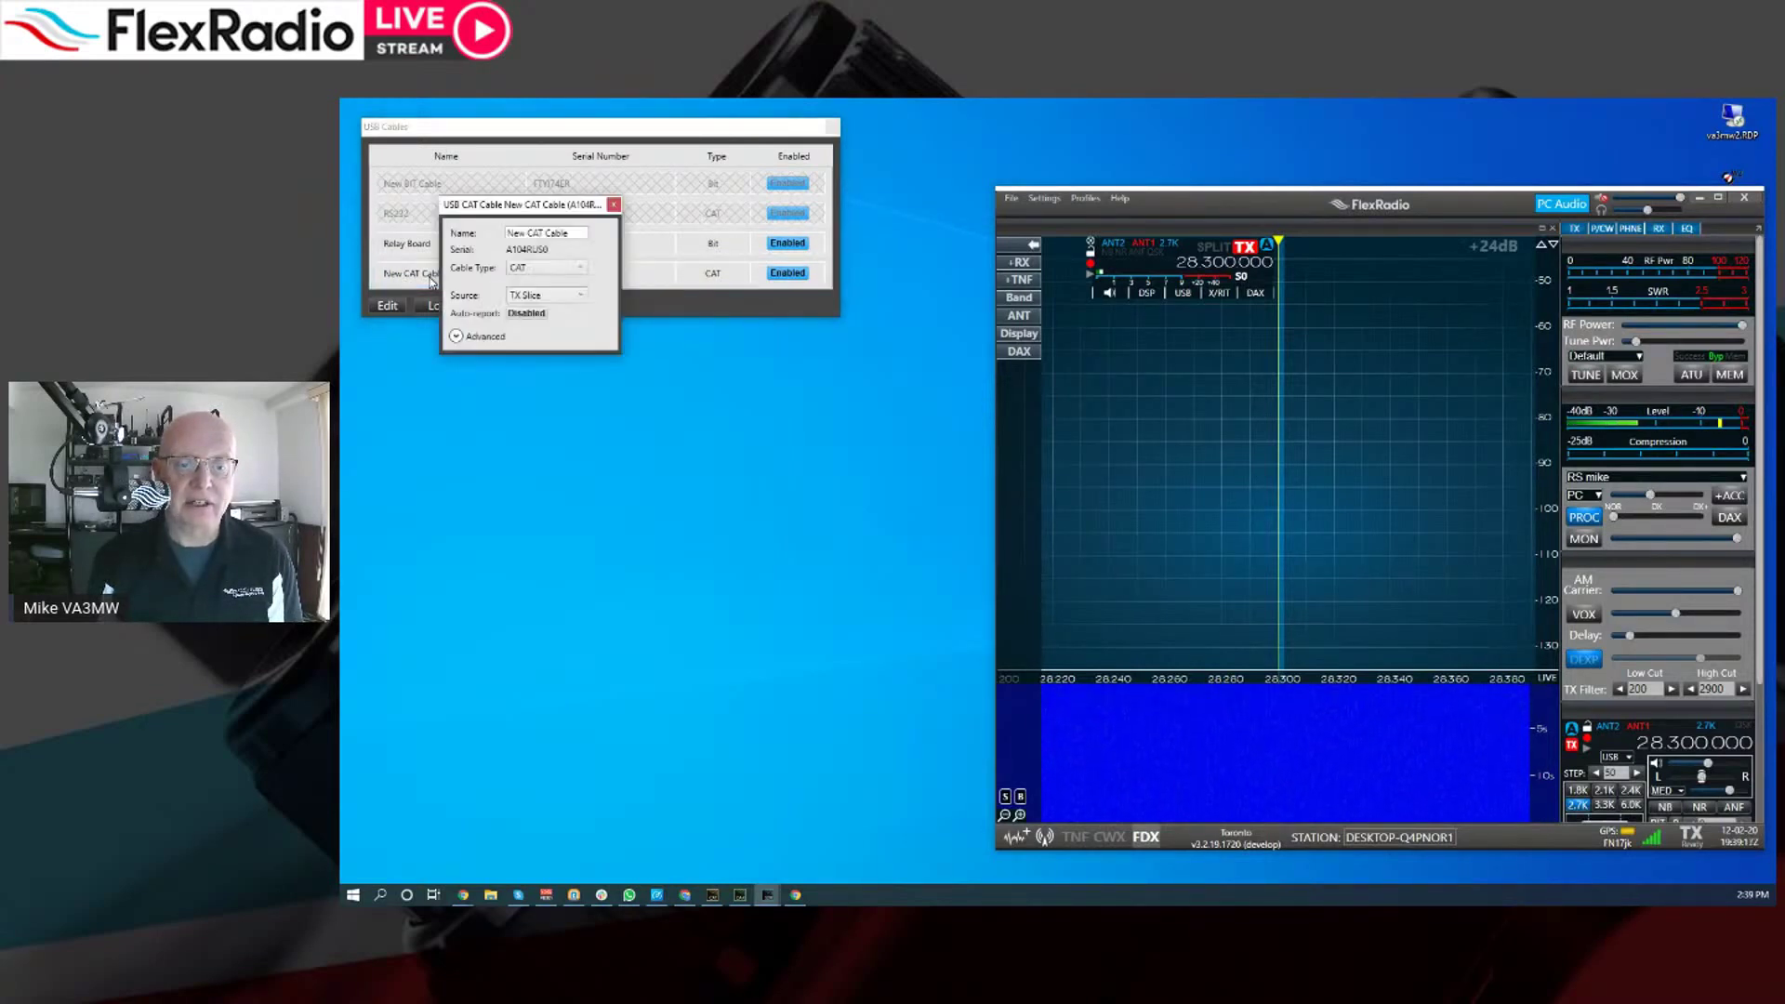
pyautogui.moveTo(499, 205); pyautogui.dragTo(692, 367)
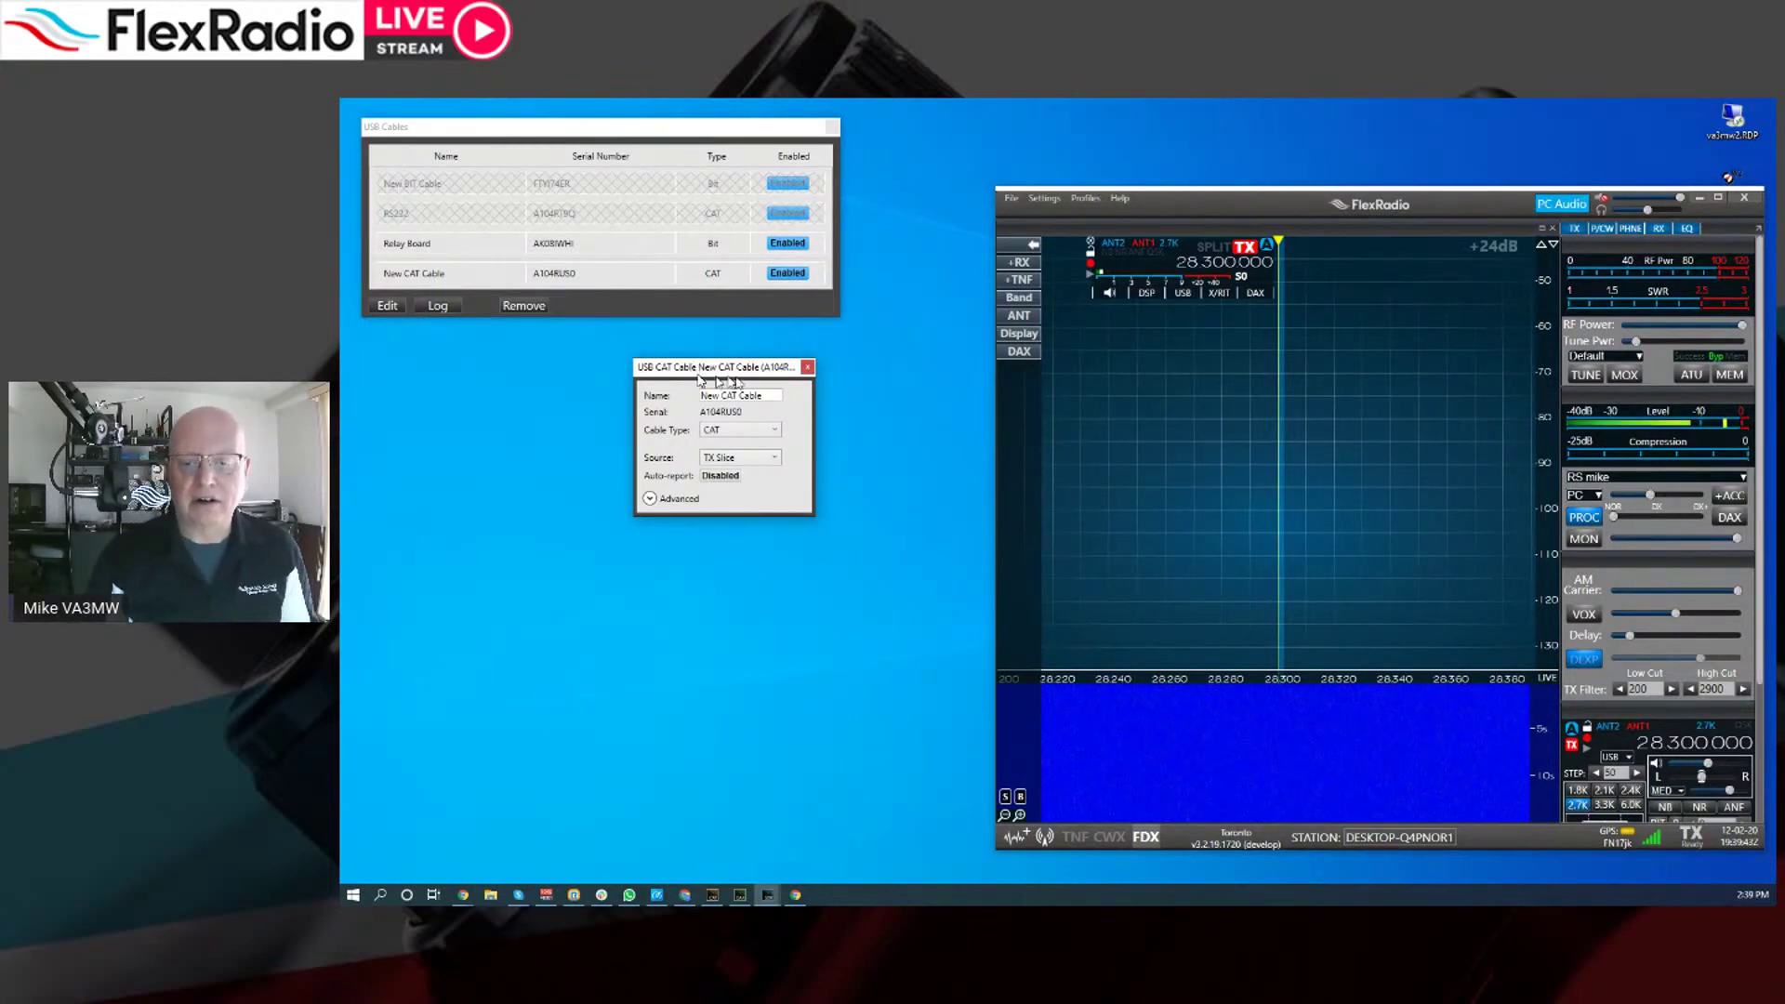
# Rename the CAT cable as Amplifier
pyautogui.moveTo(766, 390); pyautogui.dragTo(622, 393)
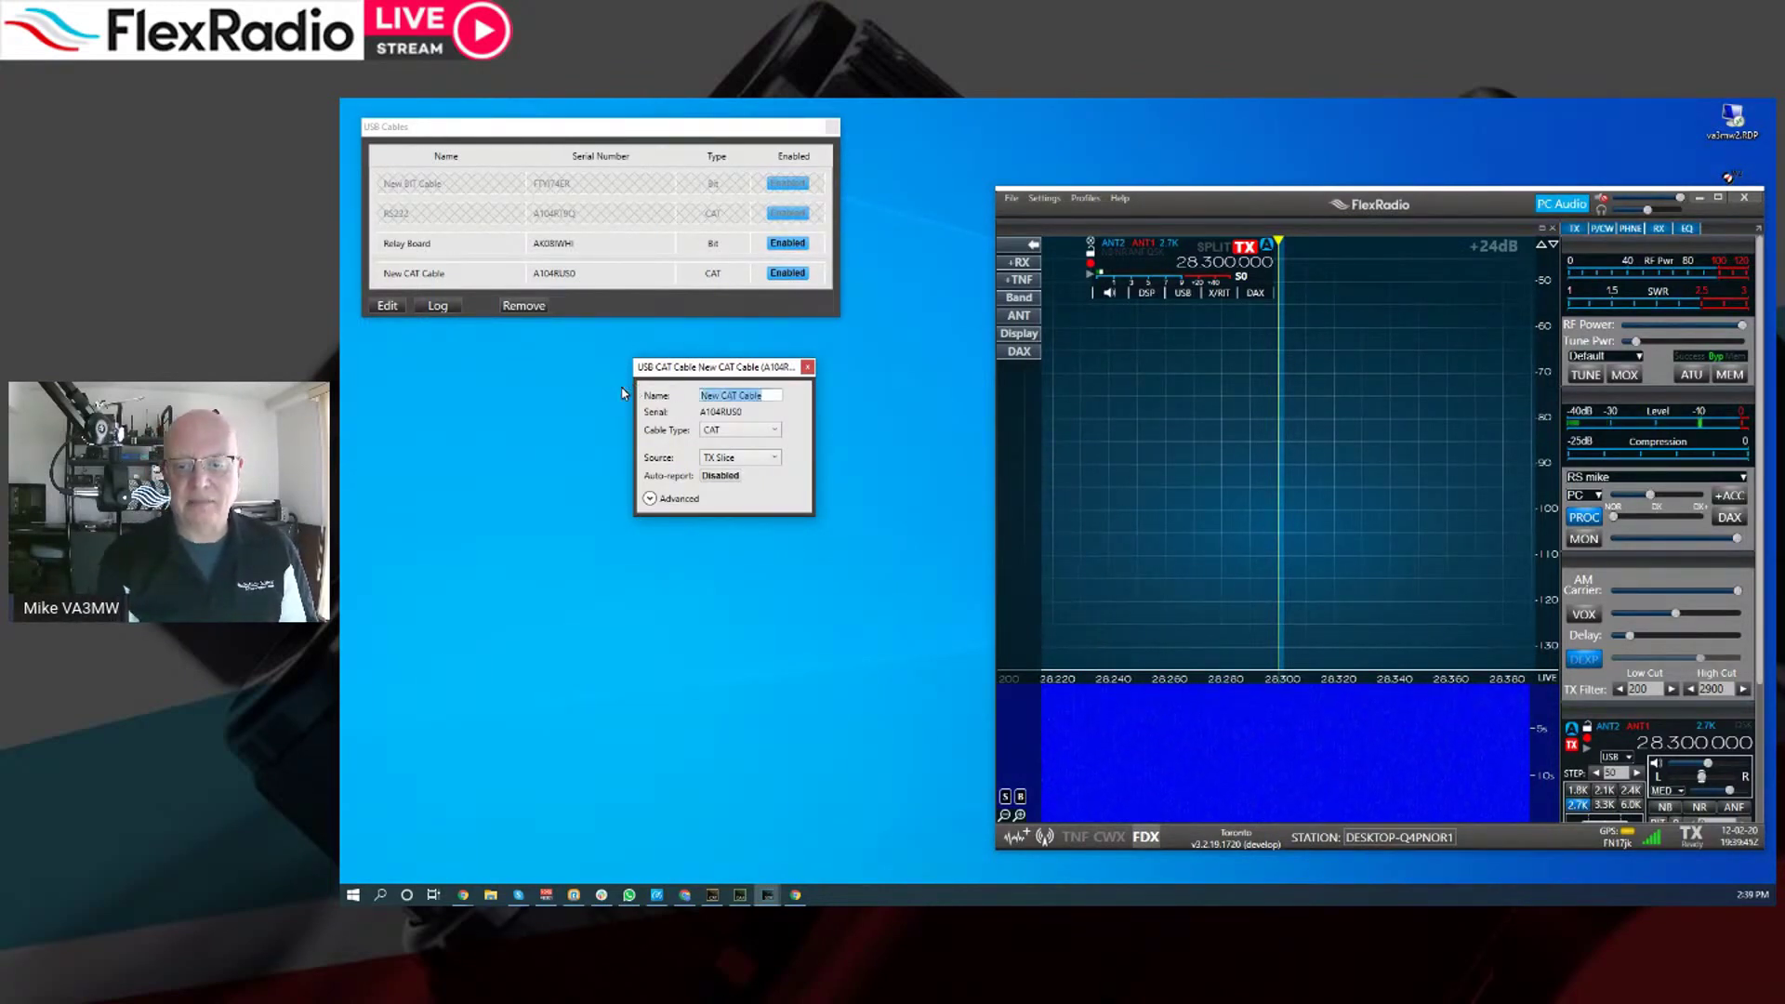
pyautogui.write('Amp')
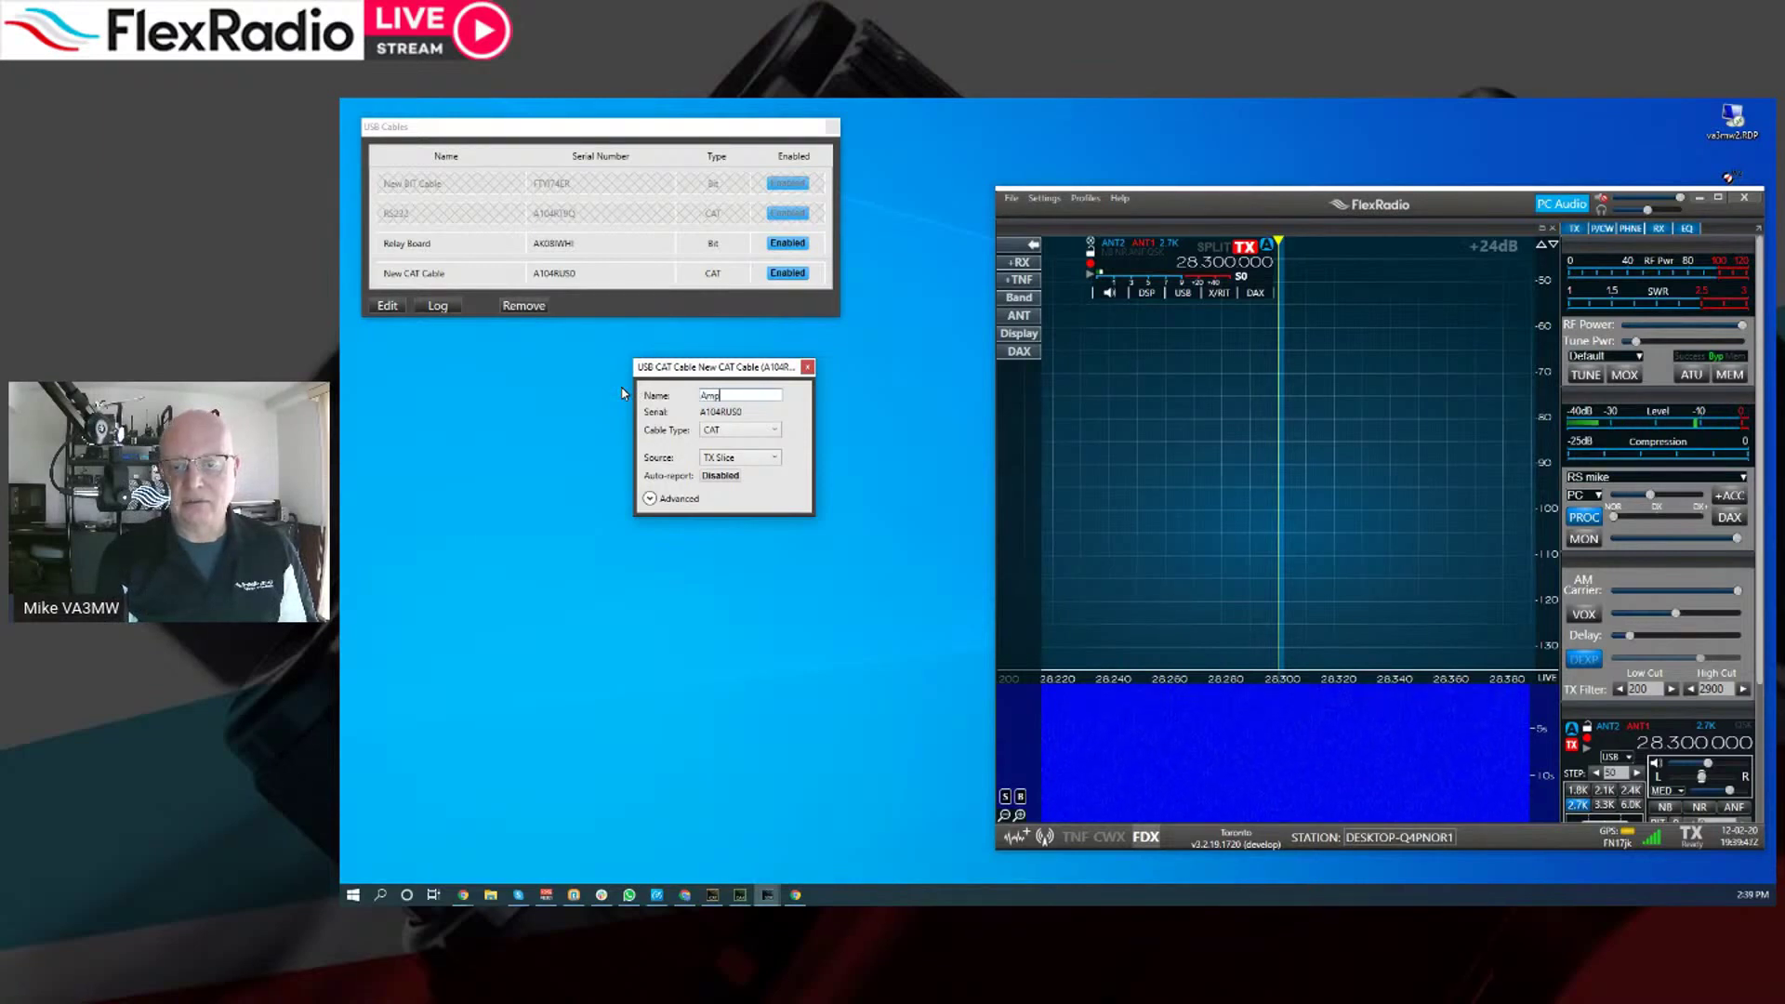
pyautogui.write('lifier')
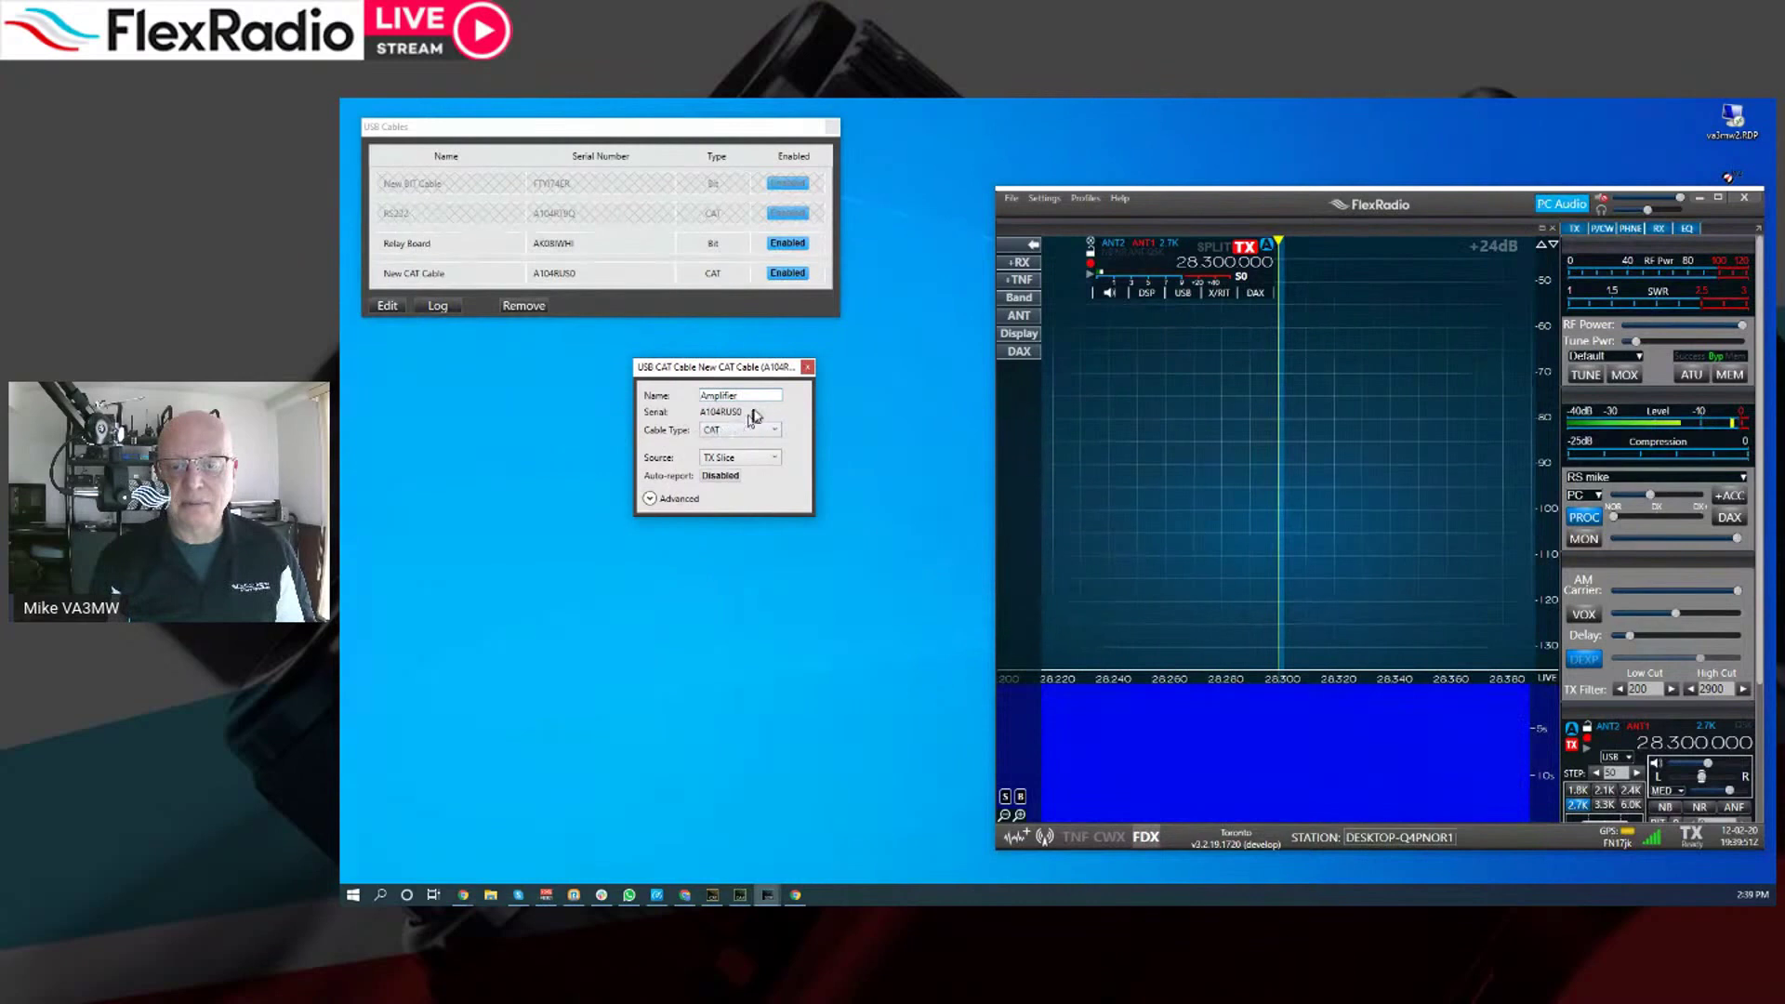
# Set the Amplifier cable's source to TX Antenna with ANT1
pyautogui.click(727, 431)
pyautogui.click(728, 433)
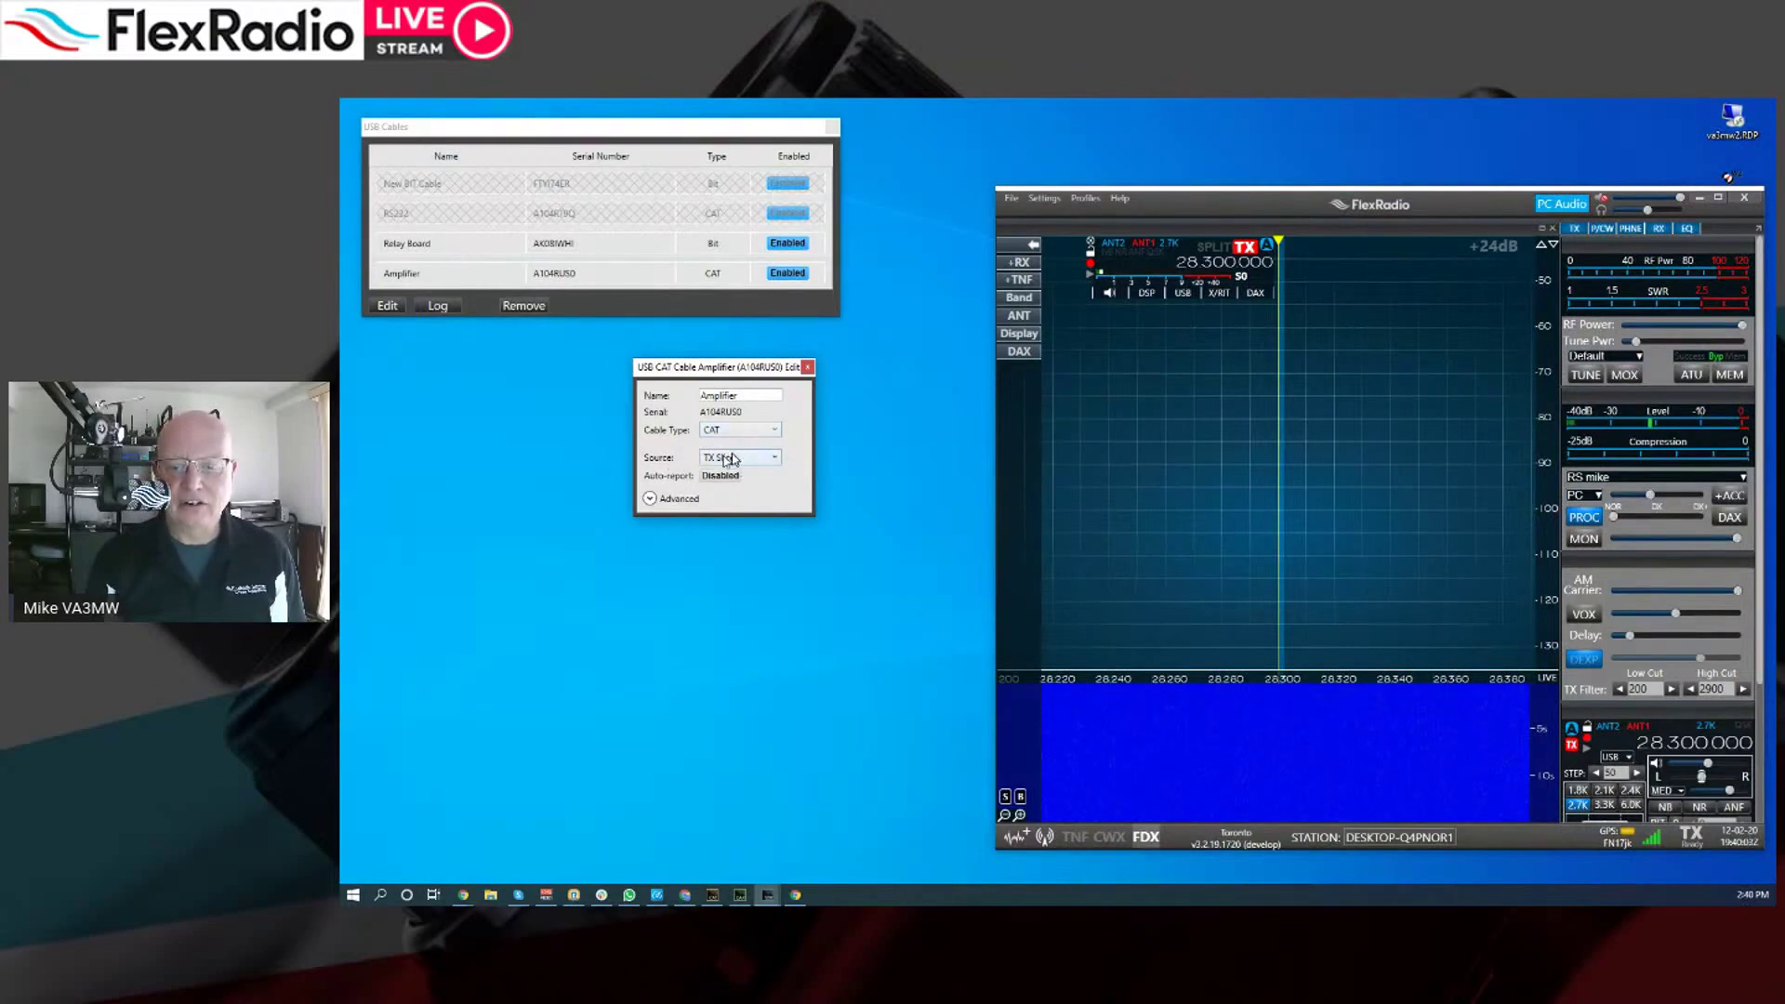
pyautogui.click(735, 457)
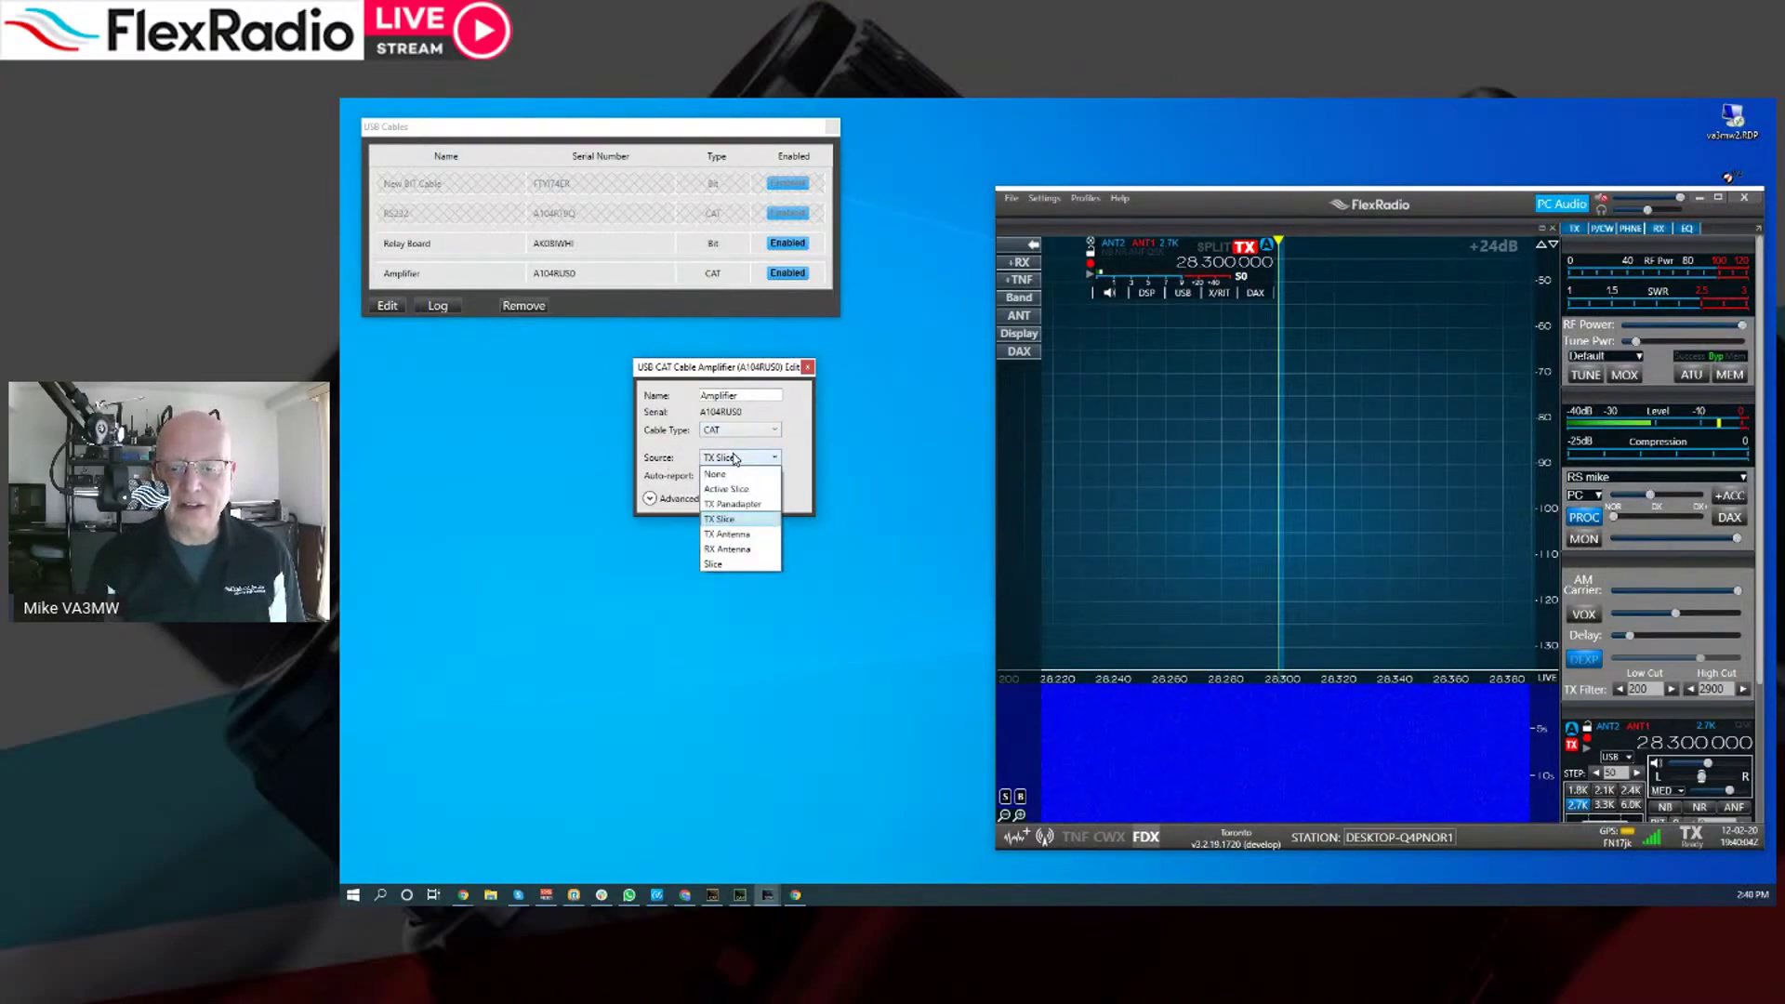
pyautogui.click(755, 537)
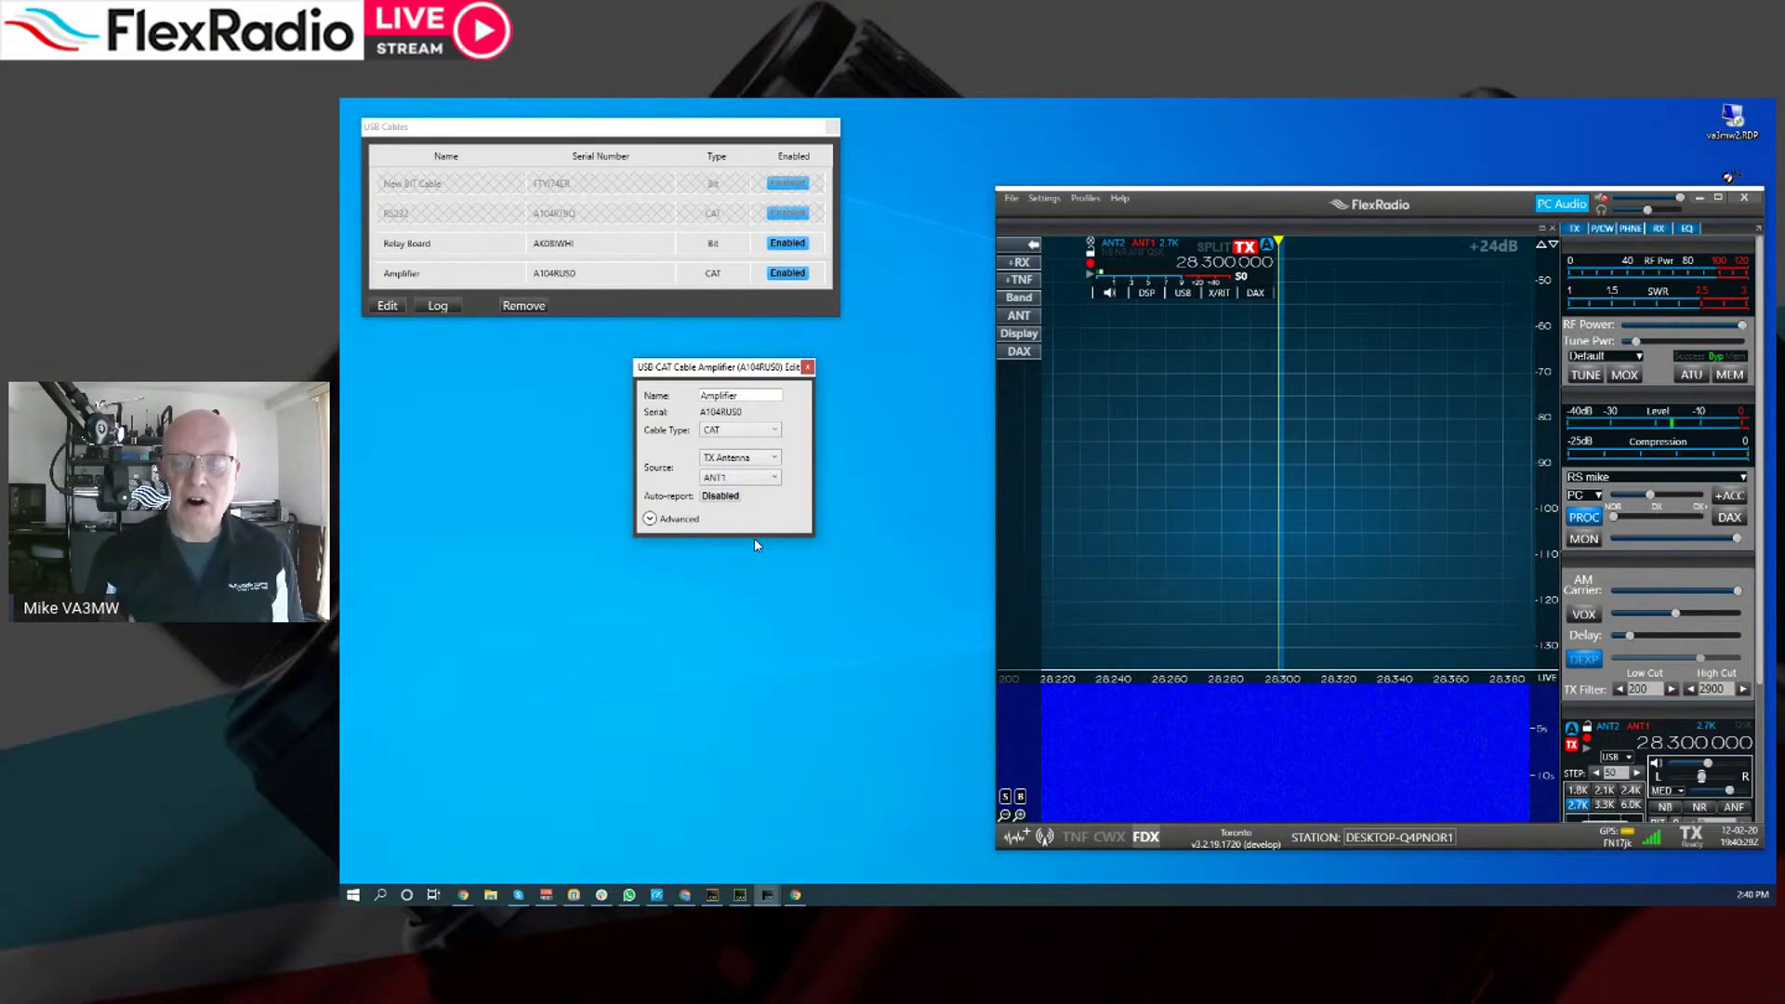
pyautogui.click(777, 478)
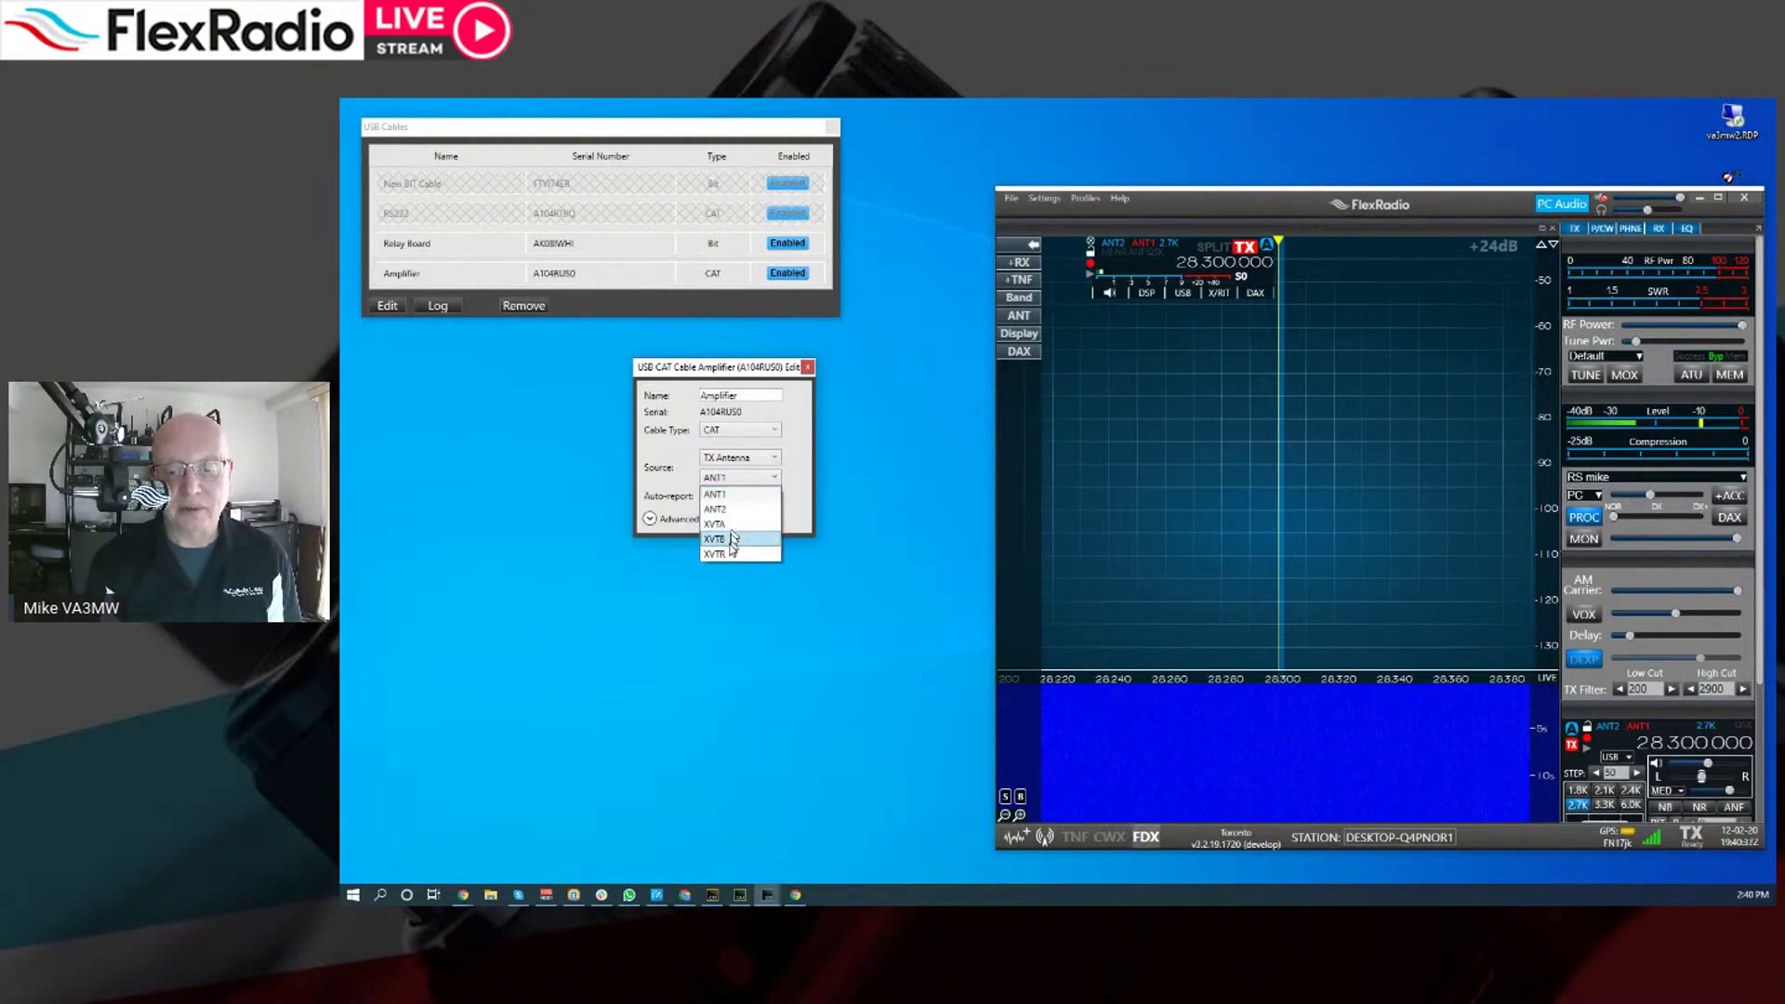
pyautogui.click(805, 453)
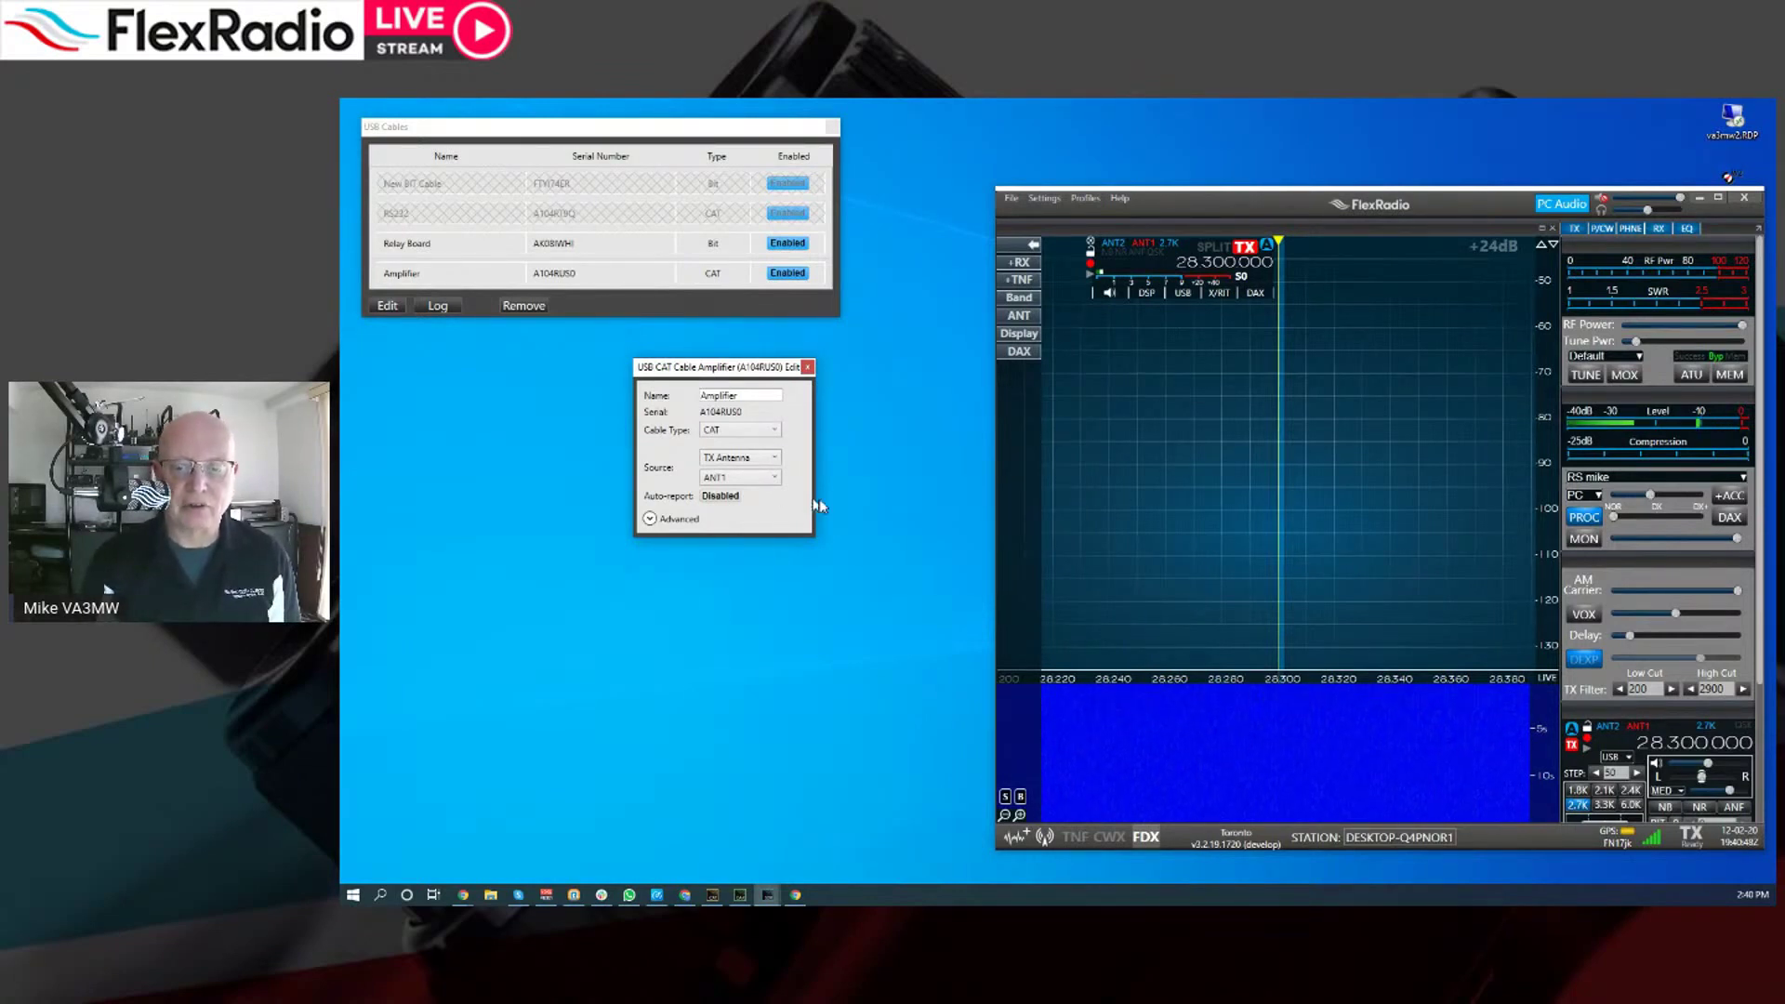
# Examine the Amplifier cable's advanced serial settings and available speeds, and close its edit window
pyautogui.click(650, 519)
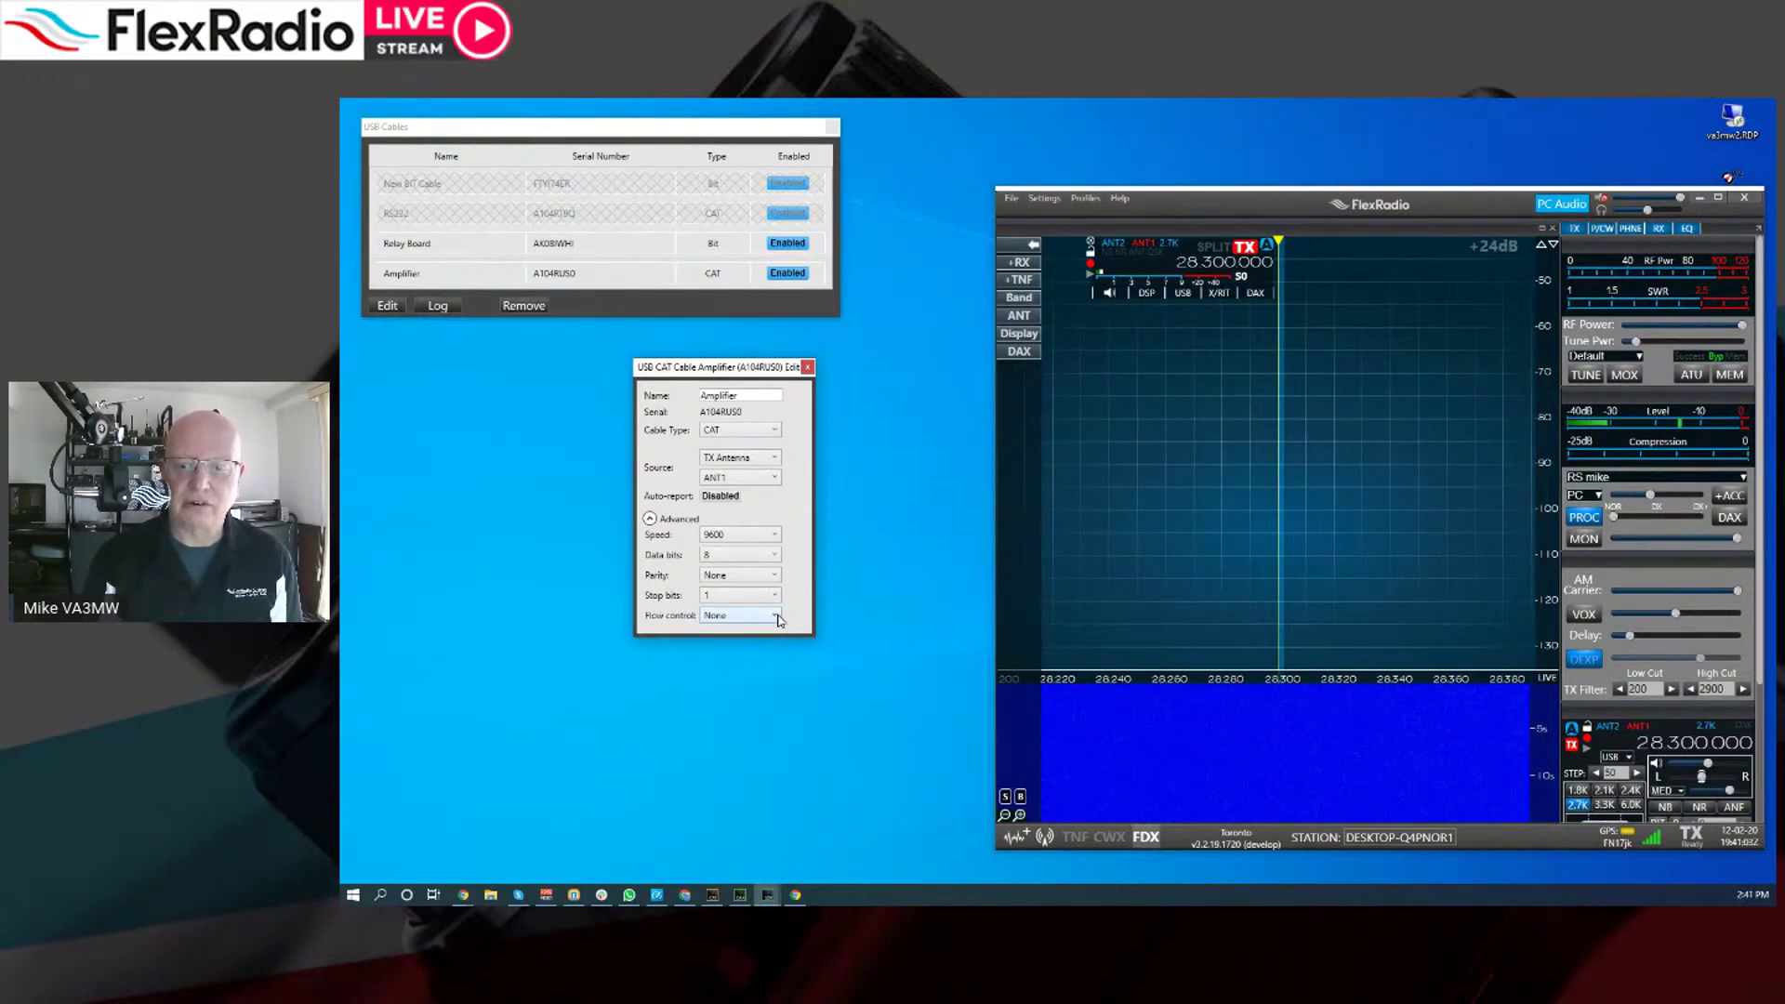
pyautogui.click(761, 536)
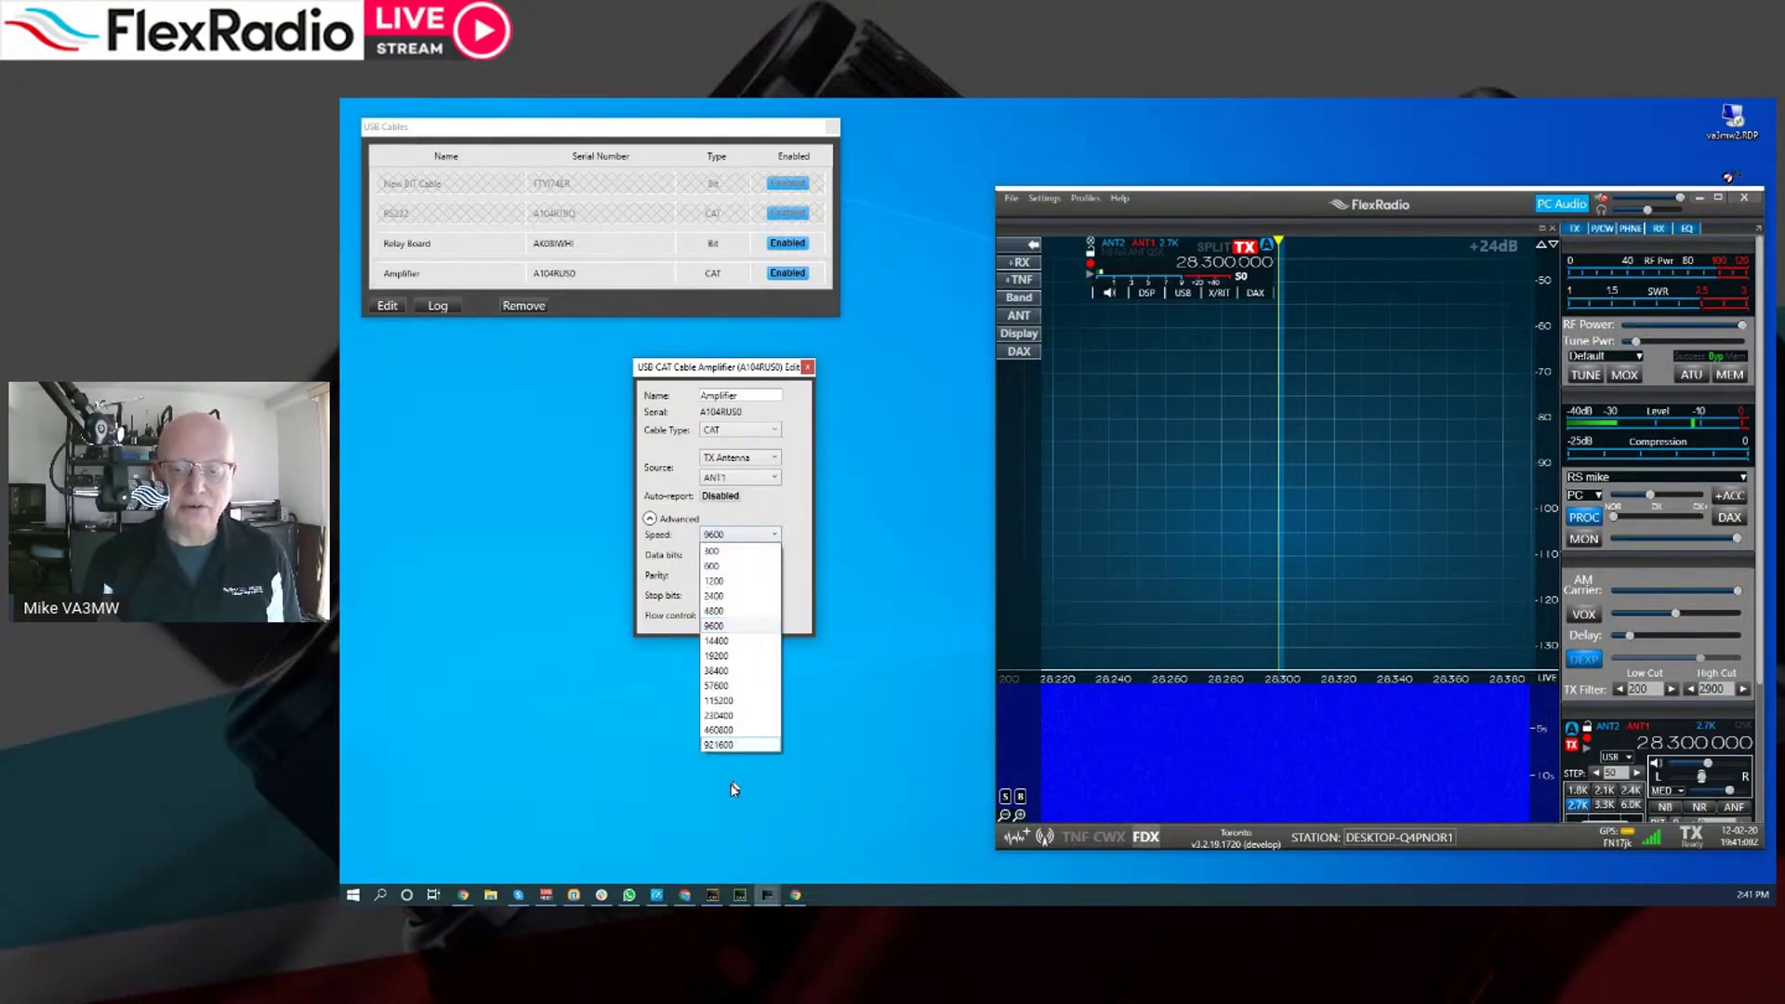
pyautogui.click(744, 536)
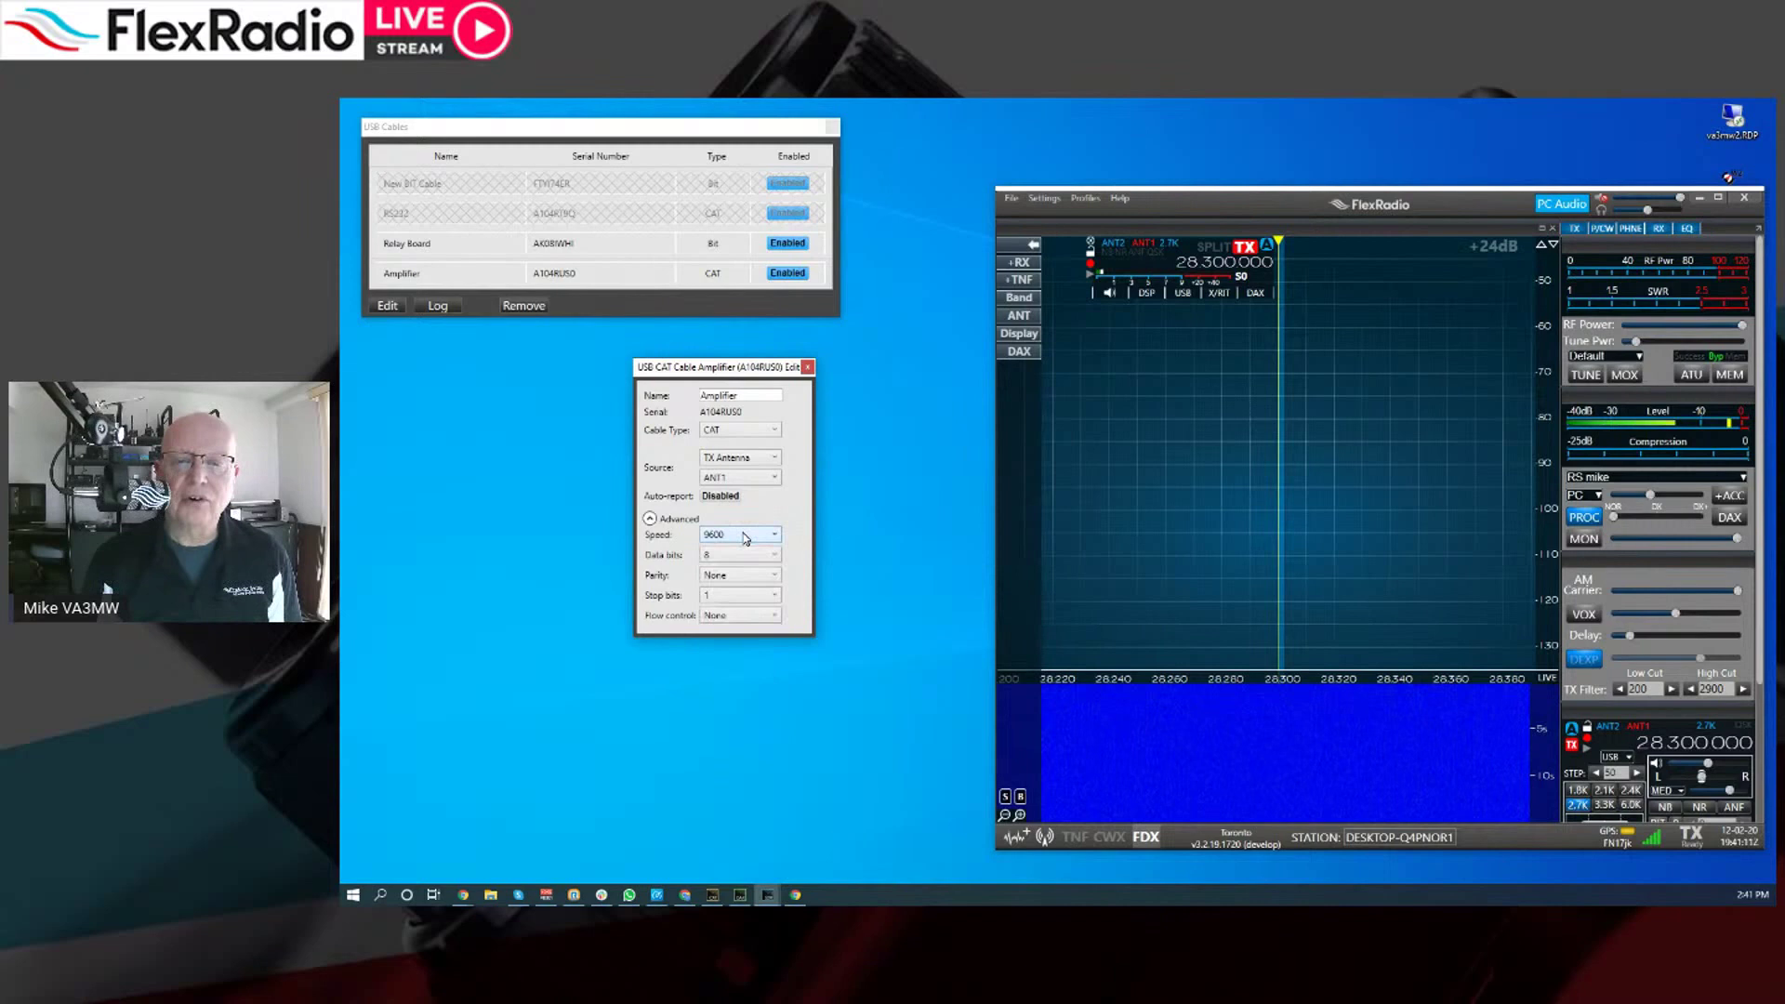
pyautogui.click(807, 368)
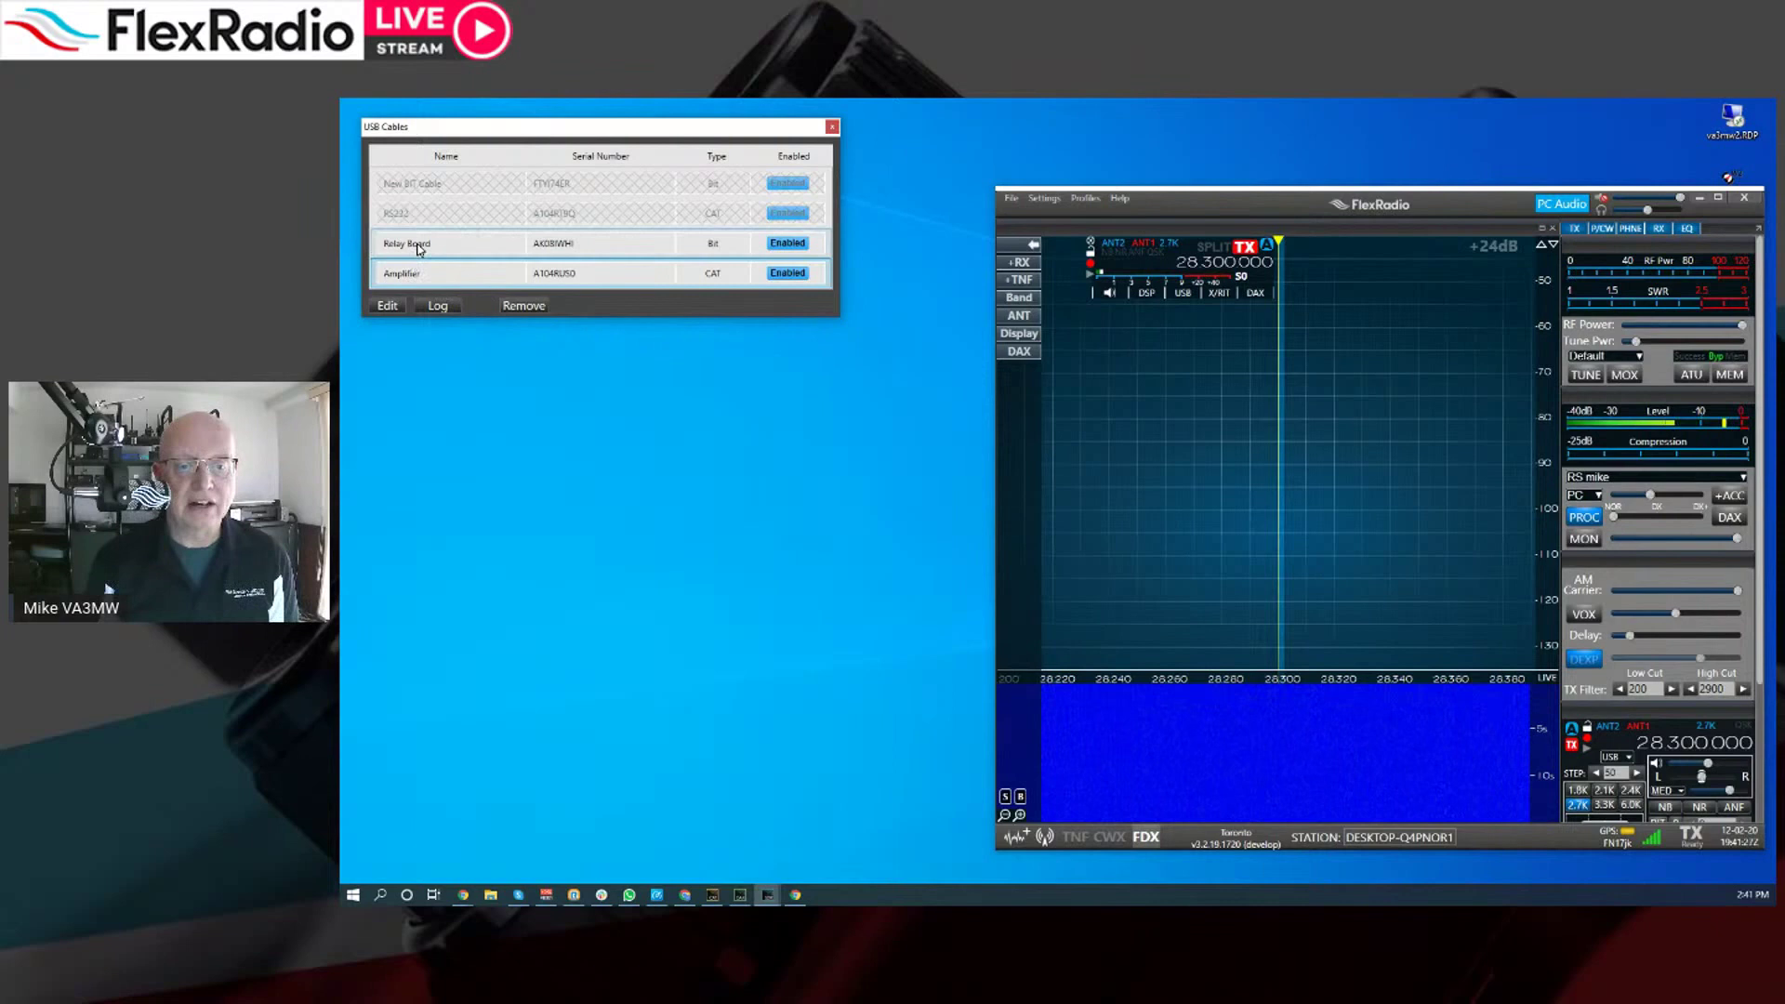
# Test the Amplifier cable's log by changing the radio to the 80 m band, and close the log
pyautogui.click(434, 305)
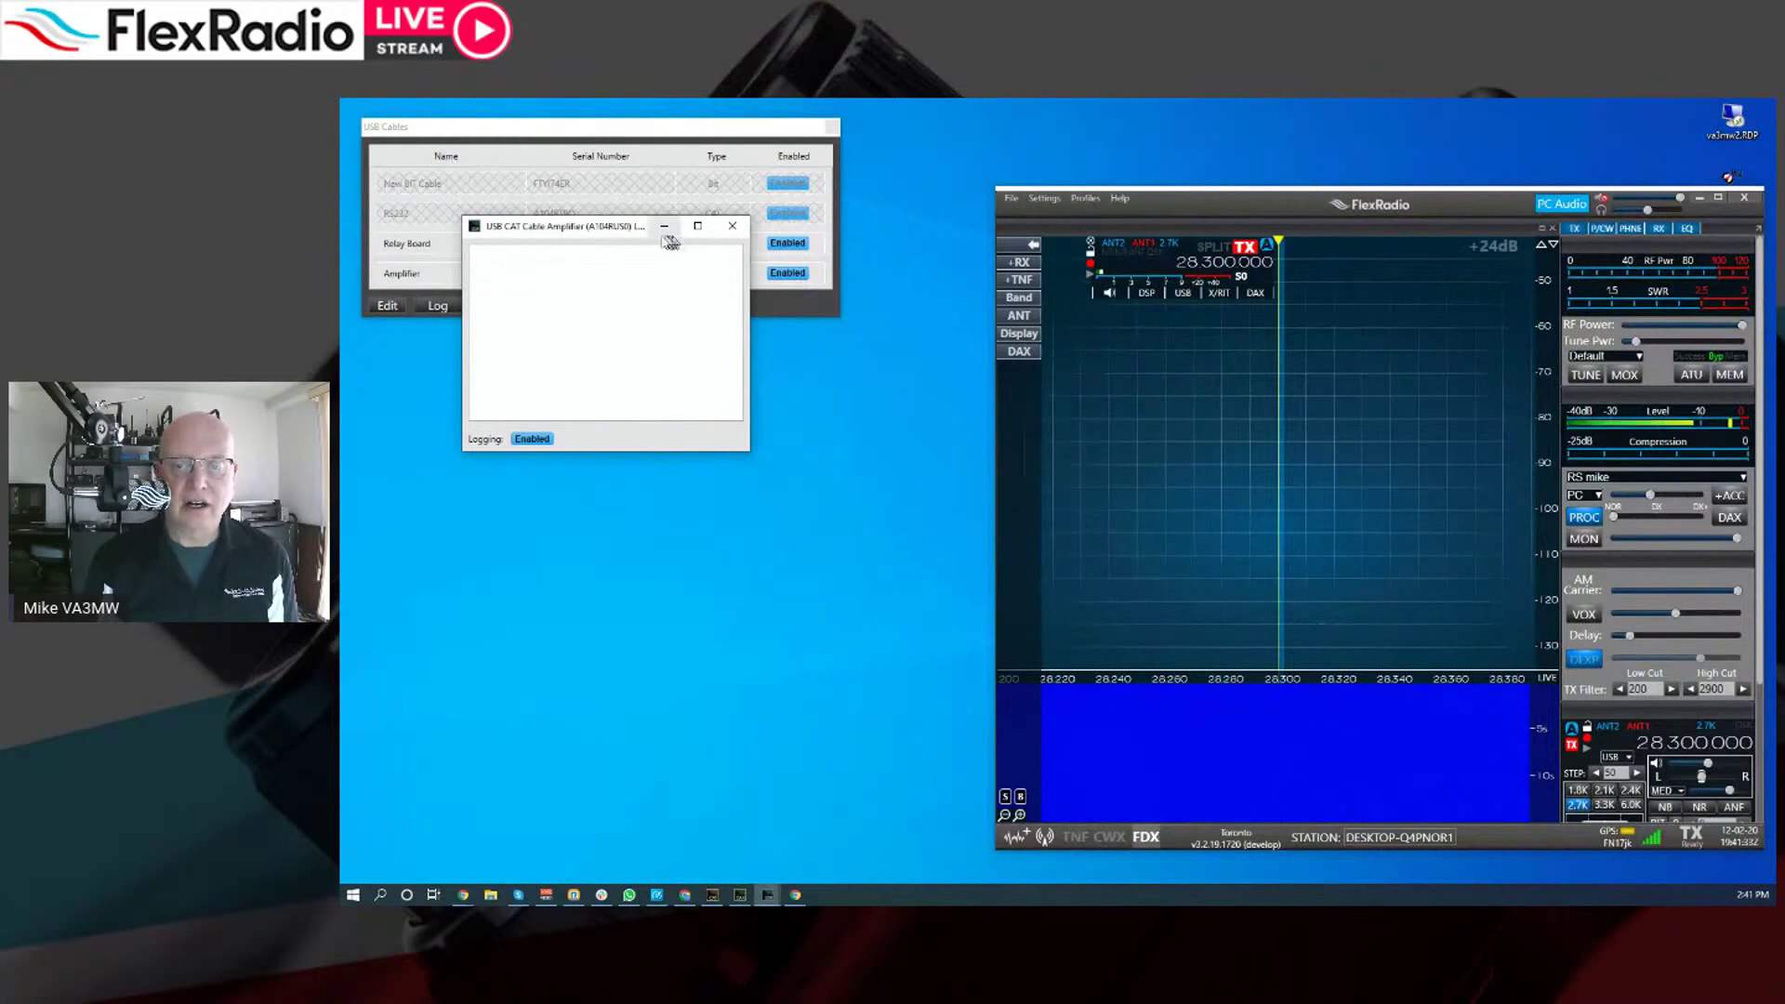
pyautogui.moveTo(602, 235); pyautogui.dragTo(738, 351)
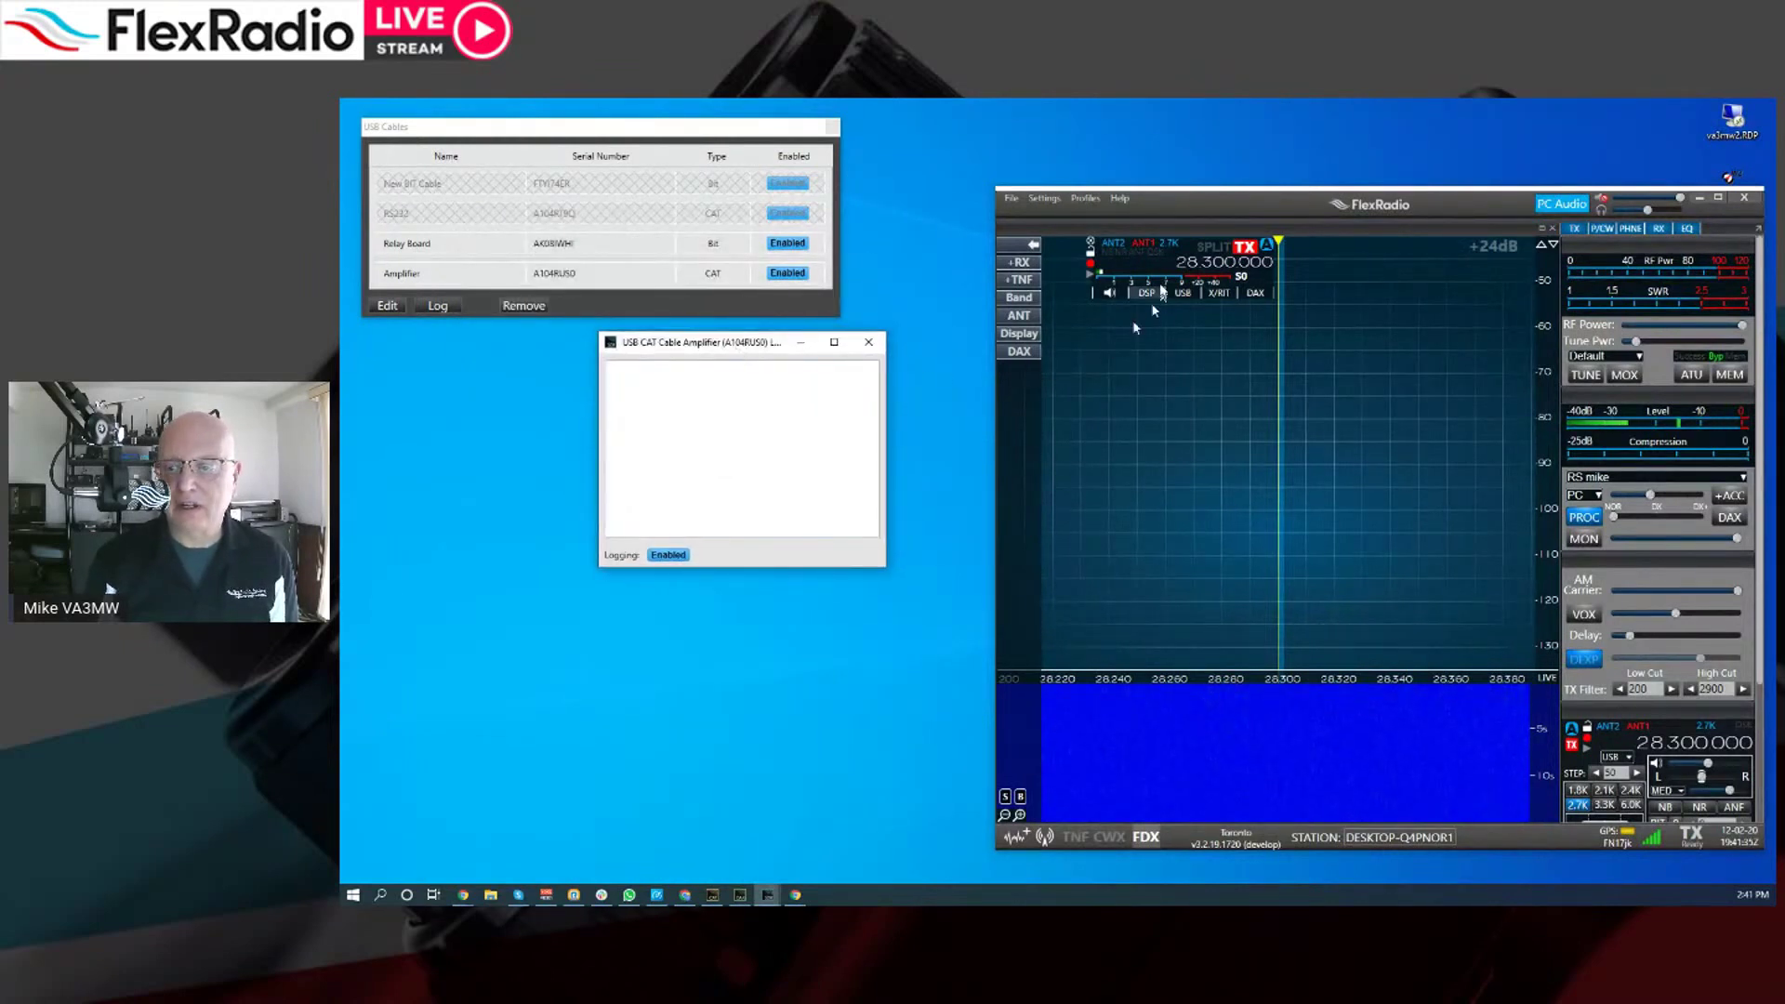
pyautogui.click(1026, 298)
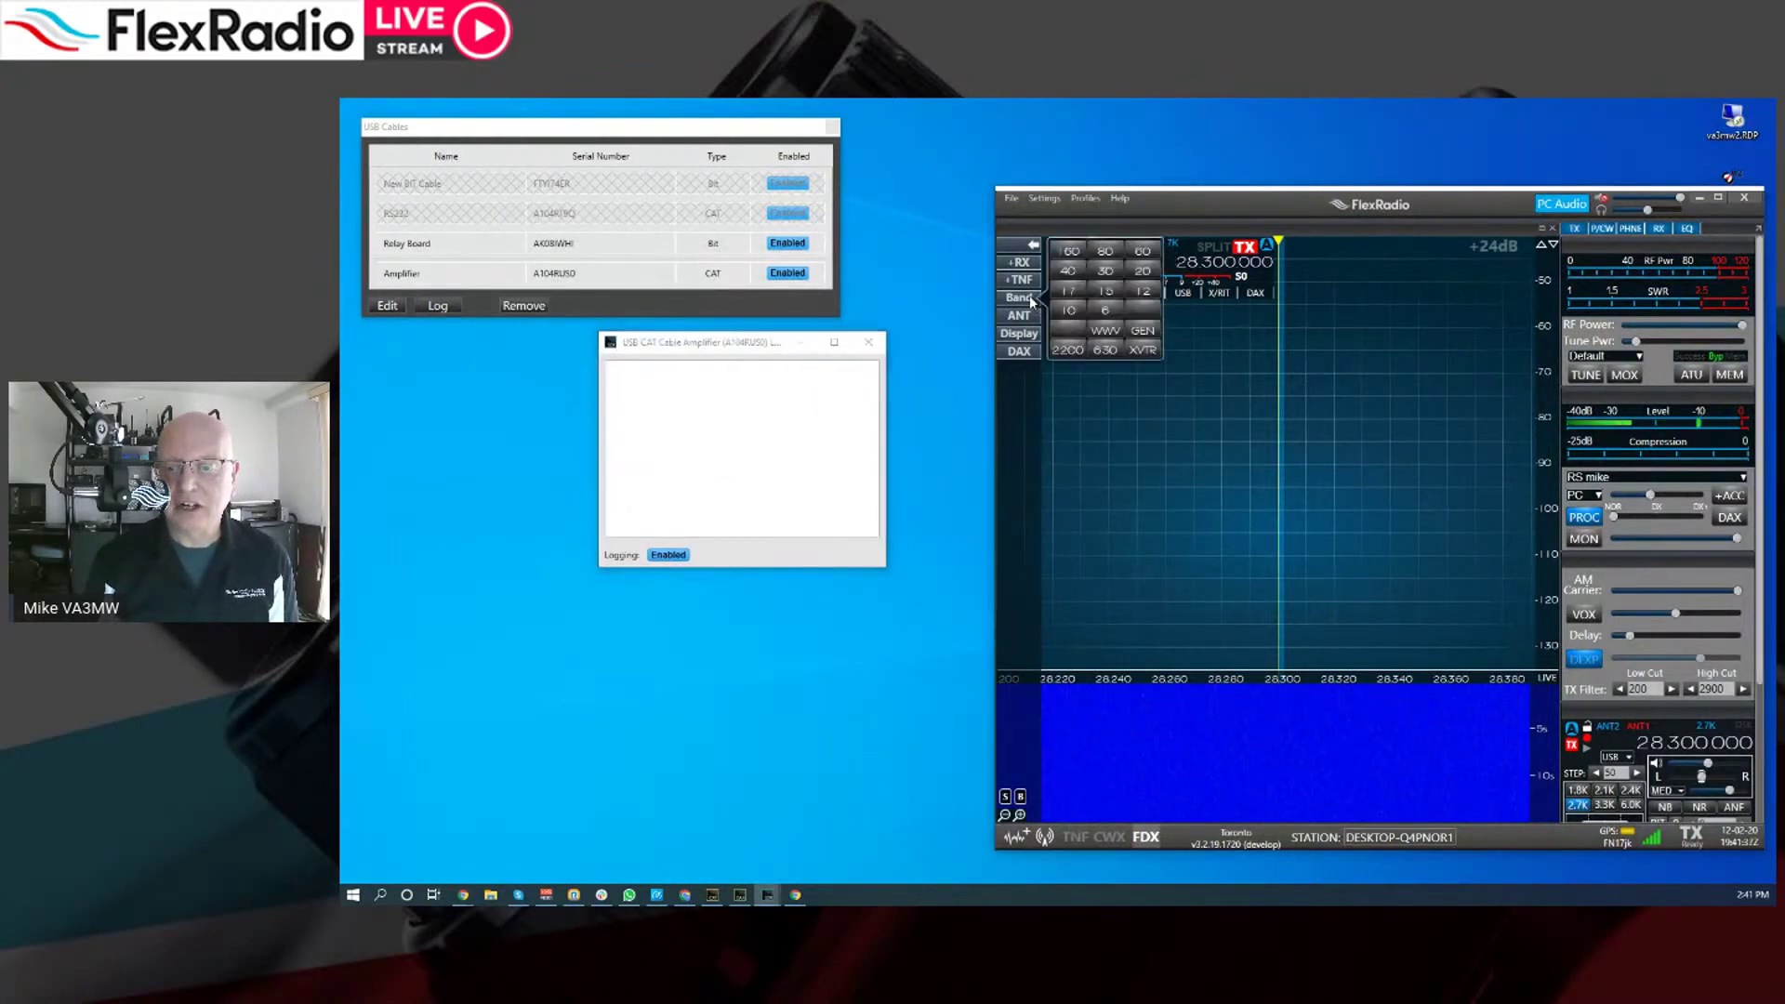
pyautogui.click(1102, 252)
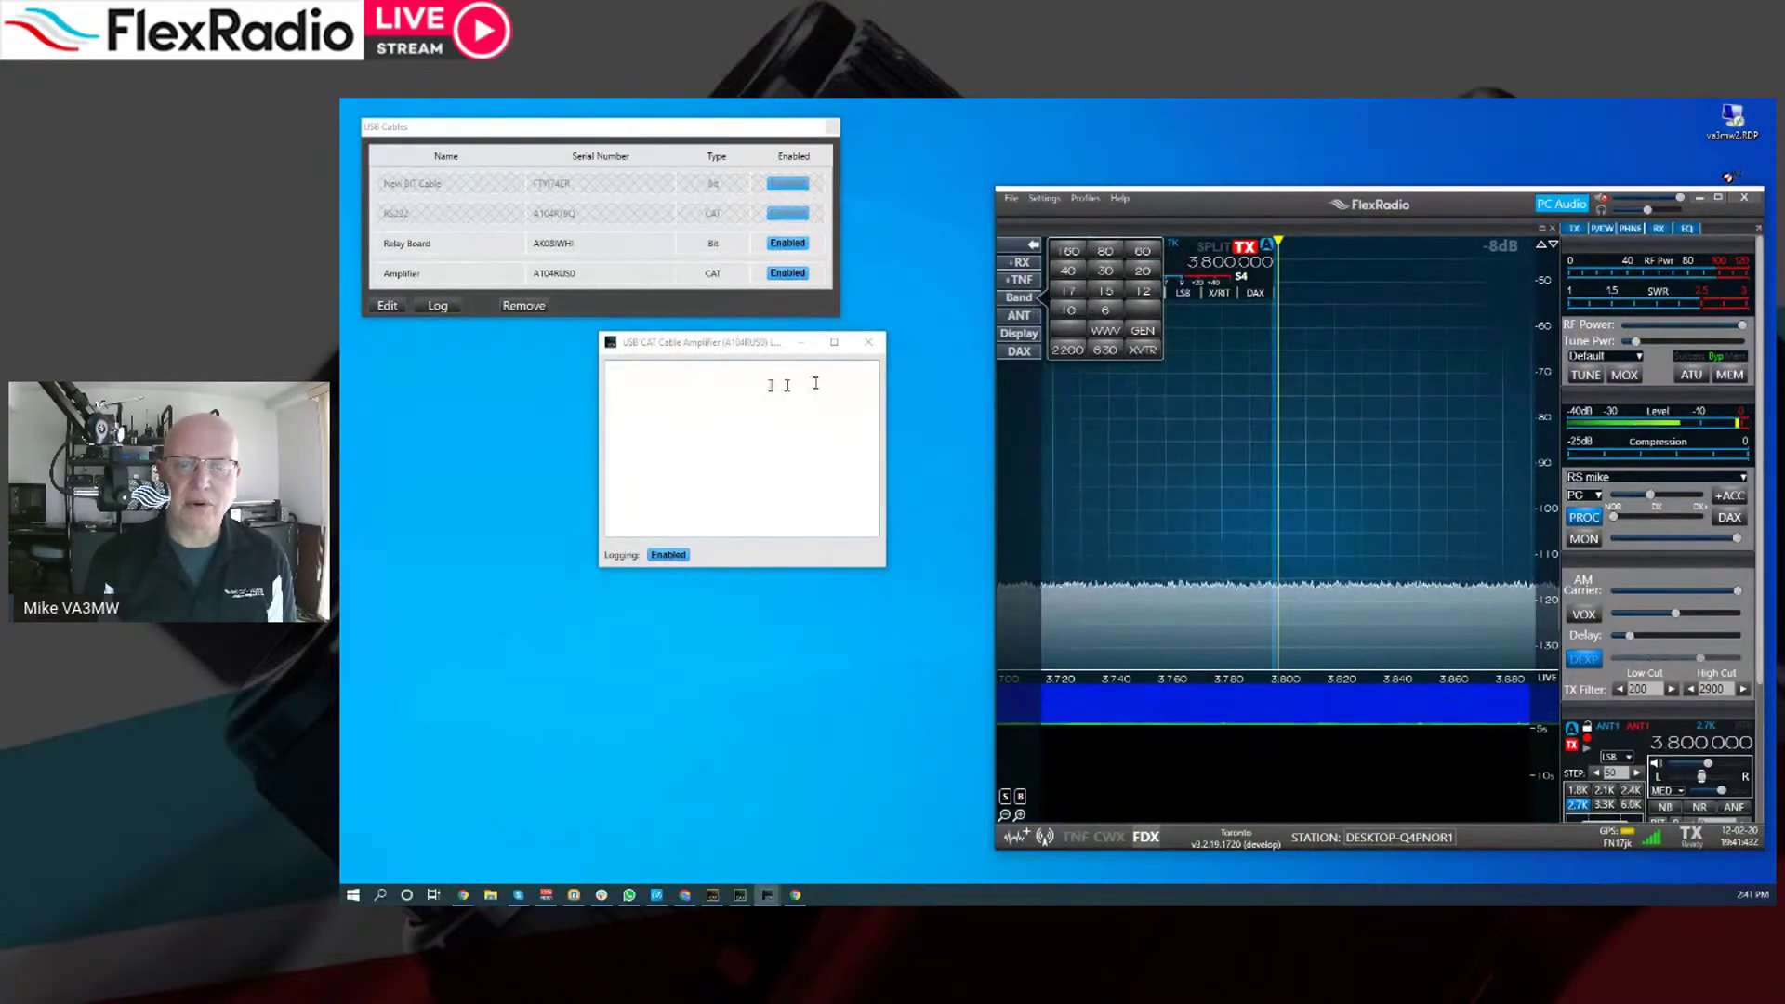
pyautogui.click(868, 342)
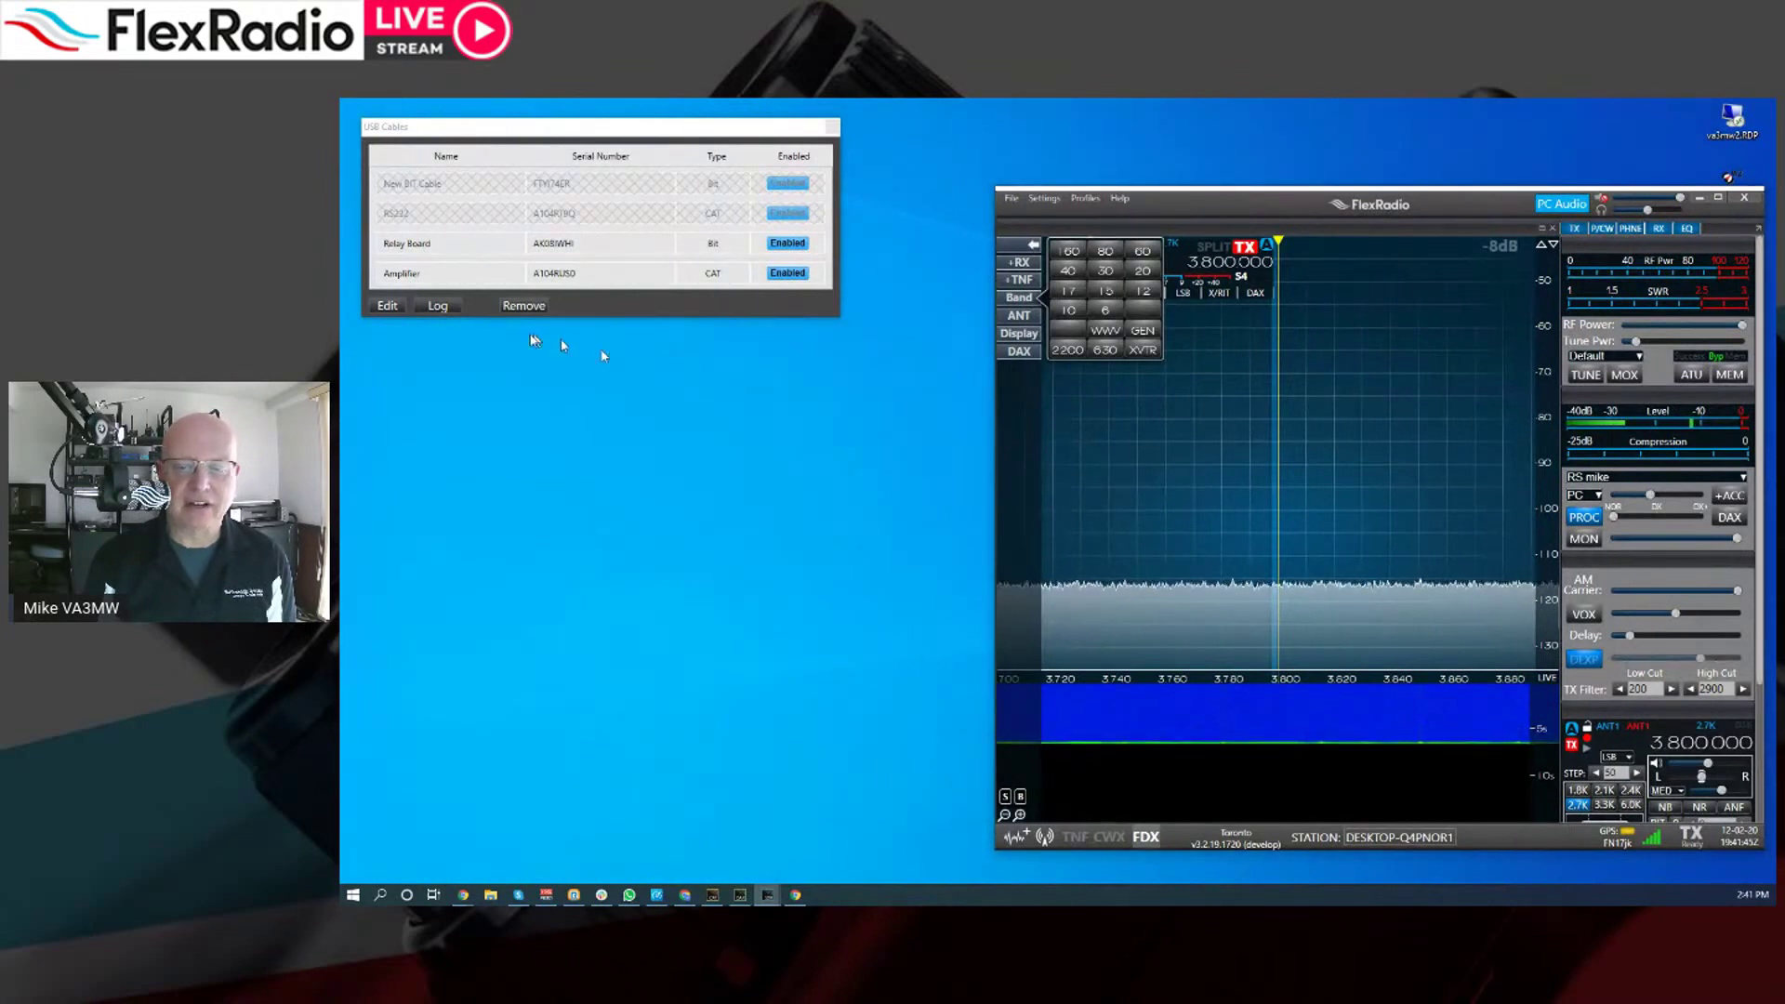
# Enable auto-report for the Amplifier cable, recheck the setting, and close its edit window
pyautogui.click(385, 307)
pyautogui.click(387, 306)
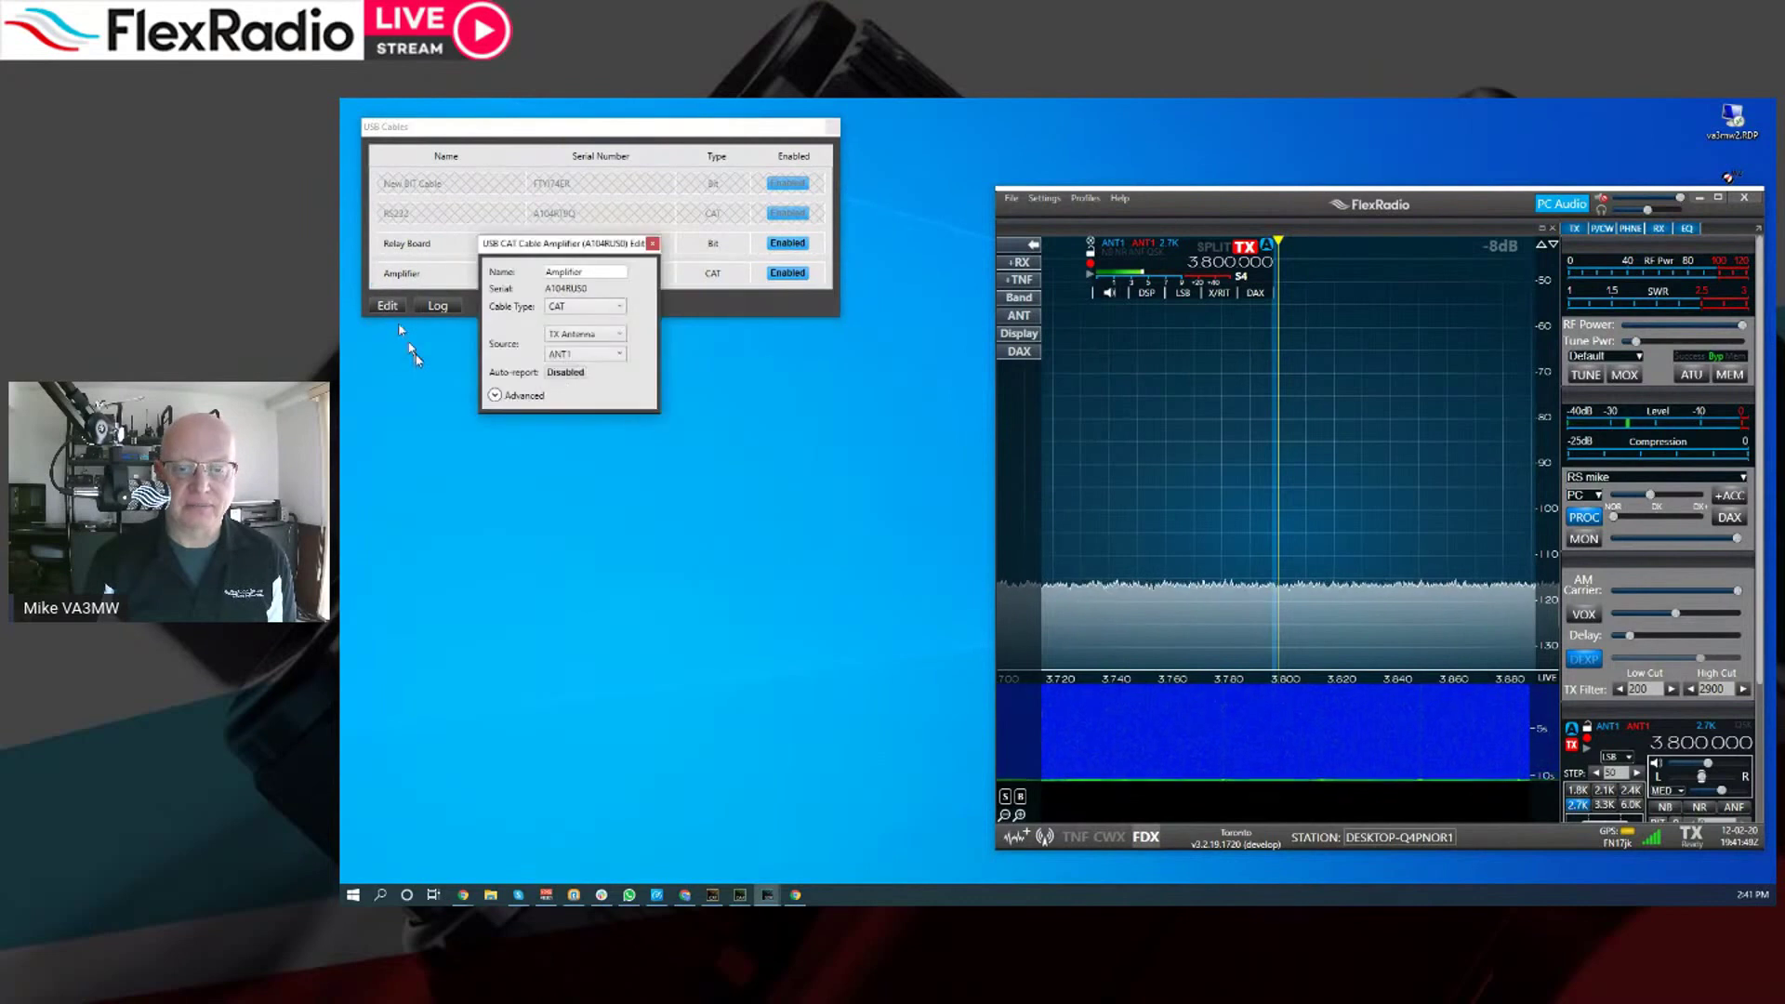
pyautogui.click(561, 373)
pyautogui.moveTo(558, 245); pyautogui.dragTo(584, 329)
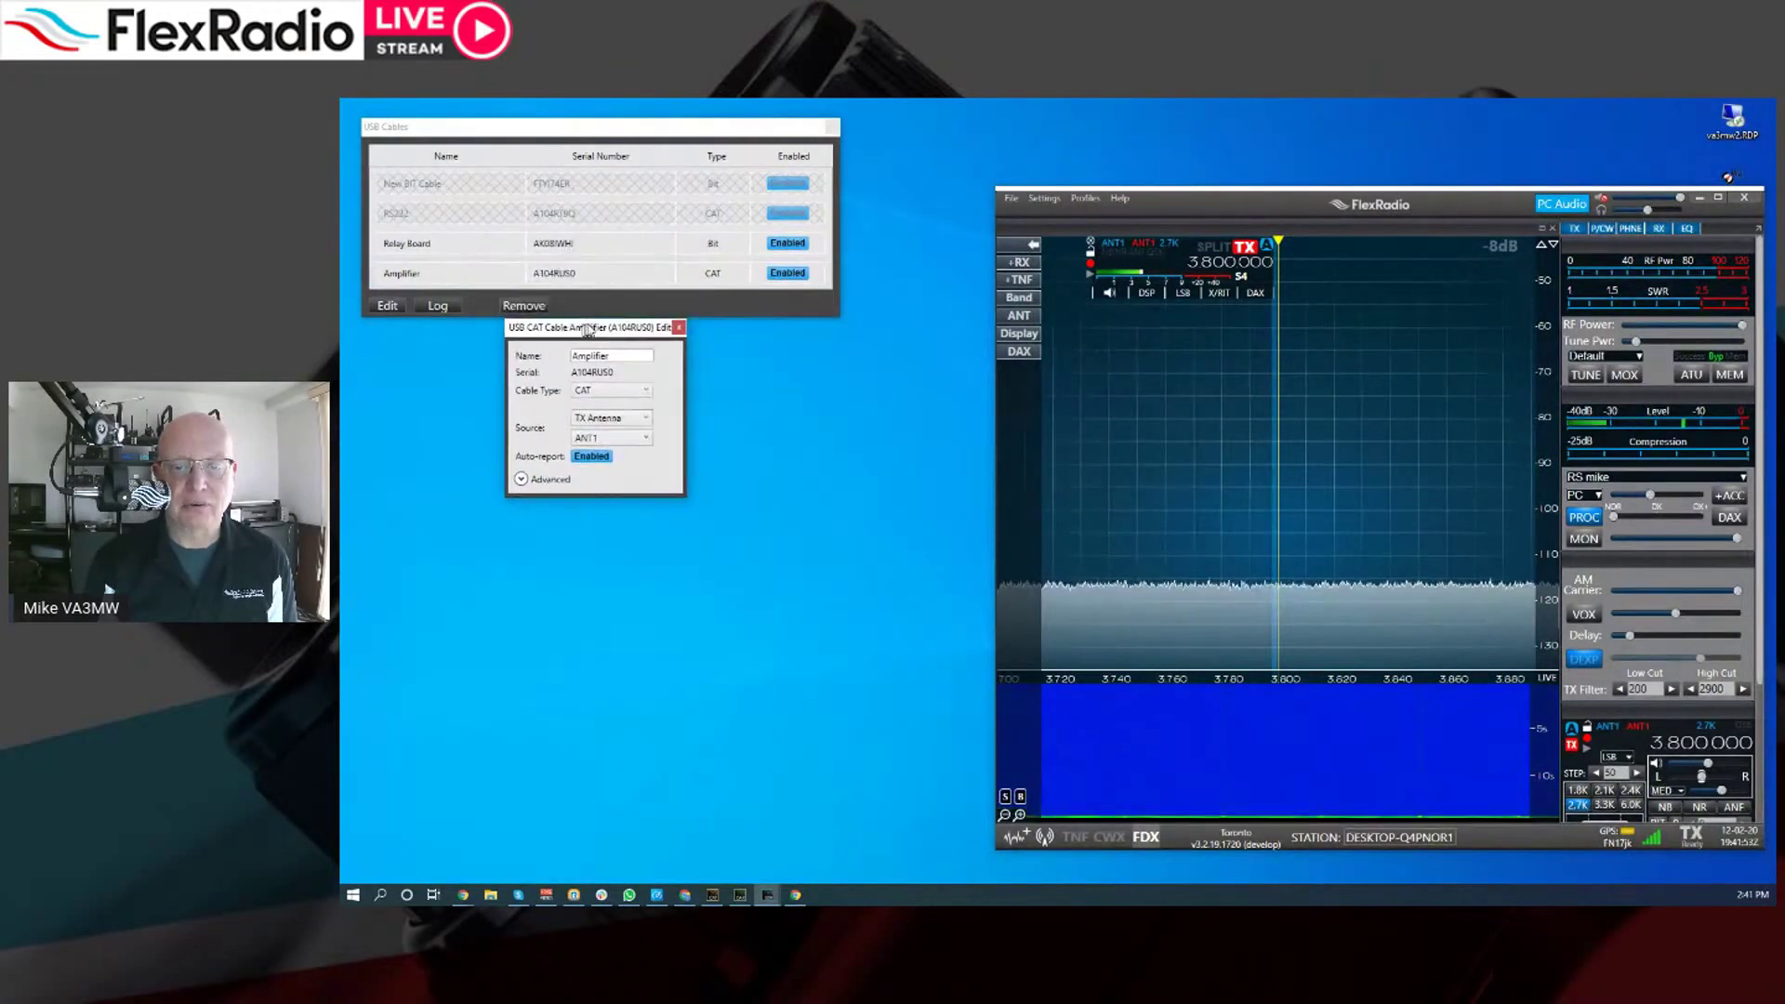
pyautogui.click(680, 326)
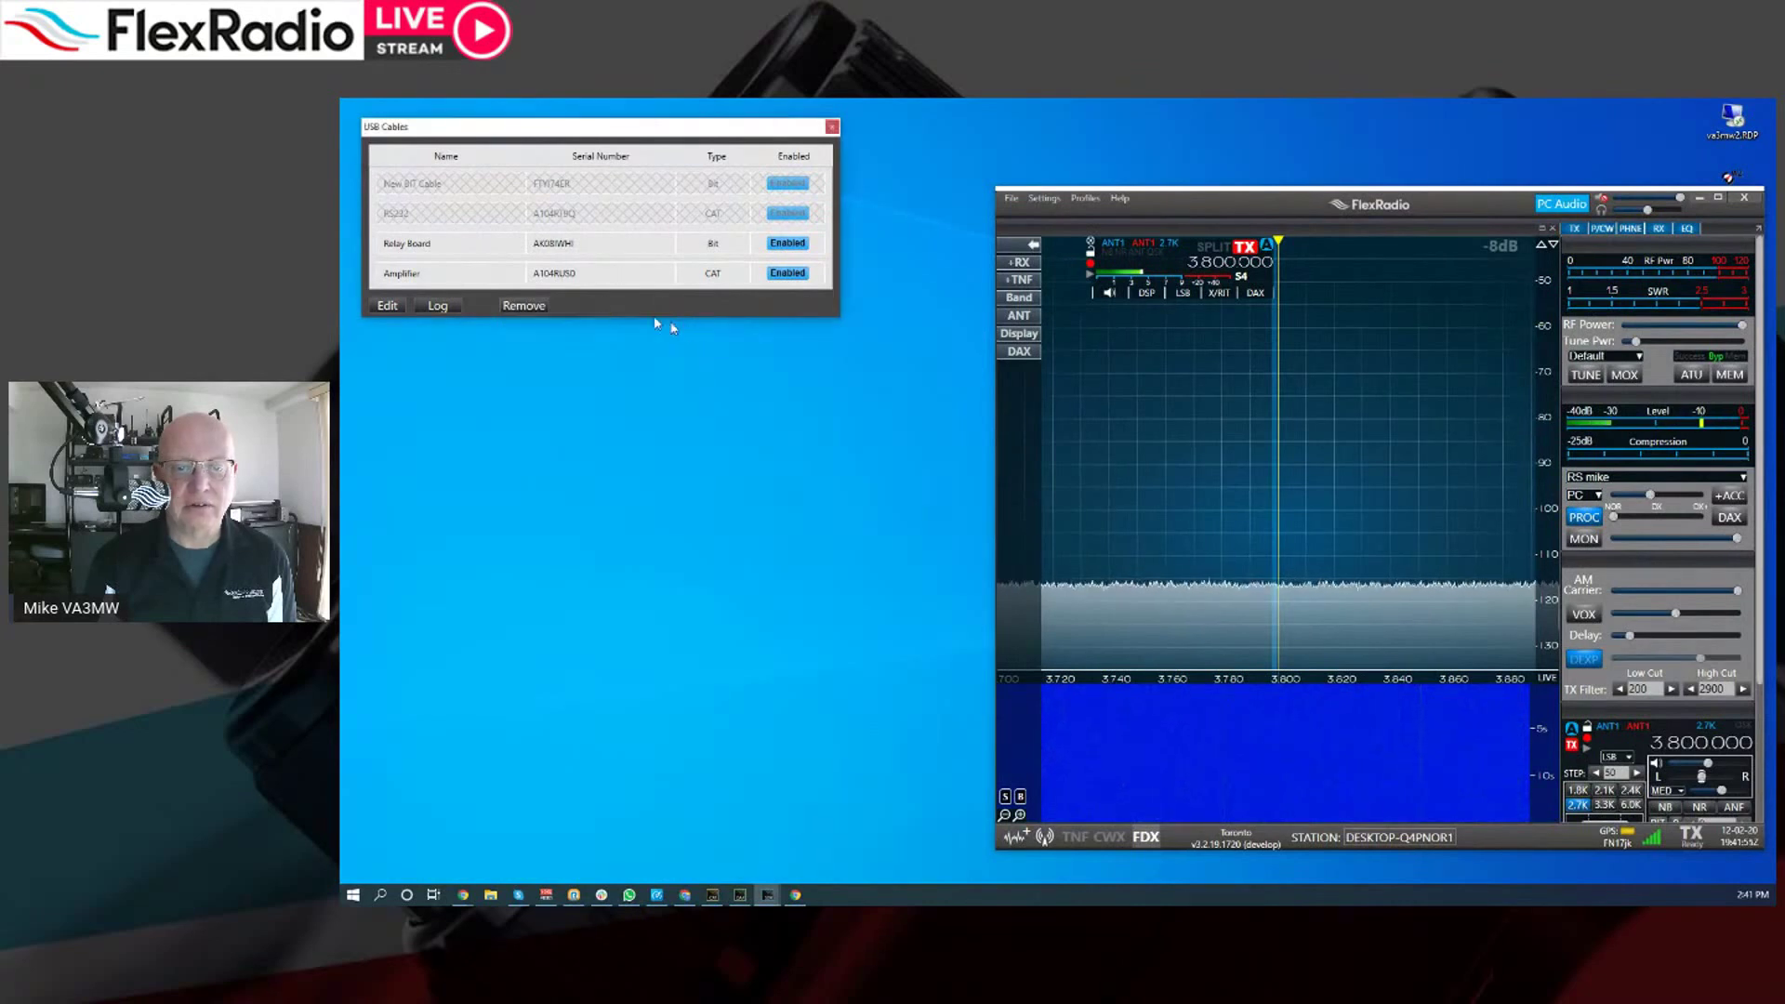
pyautogui.doubleClick(441, 282)
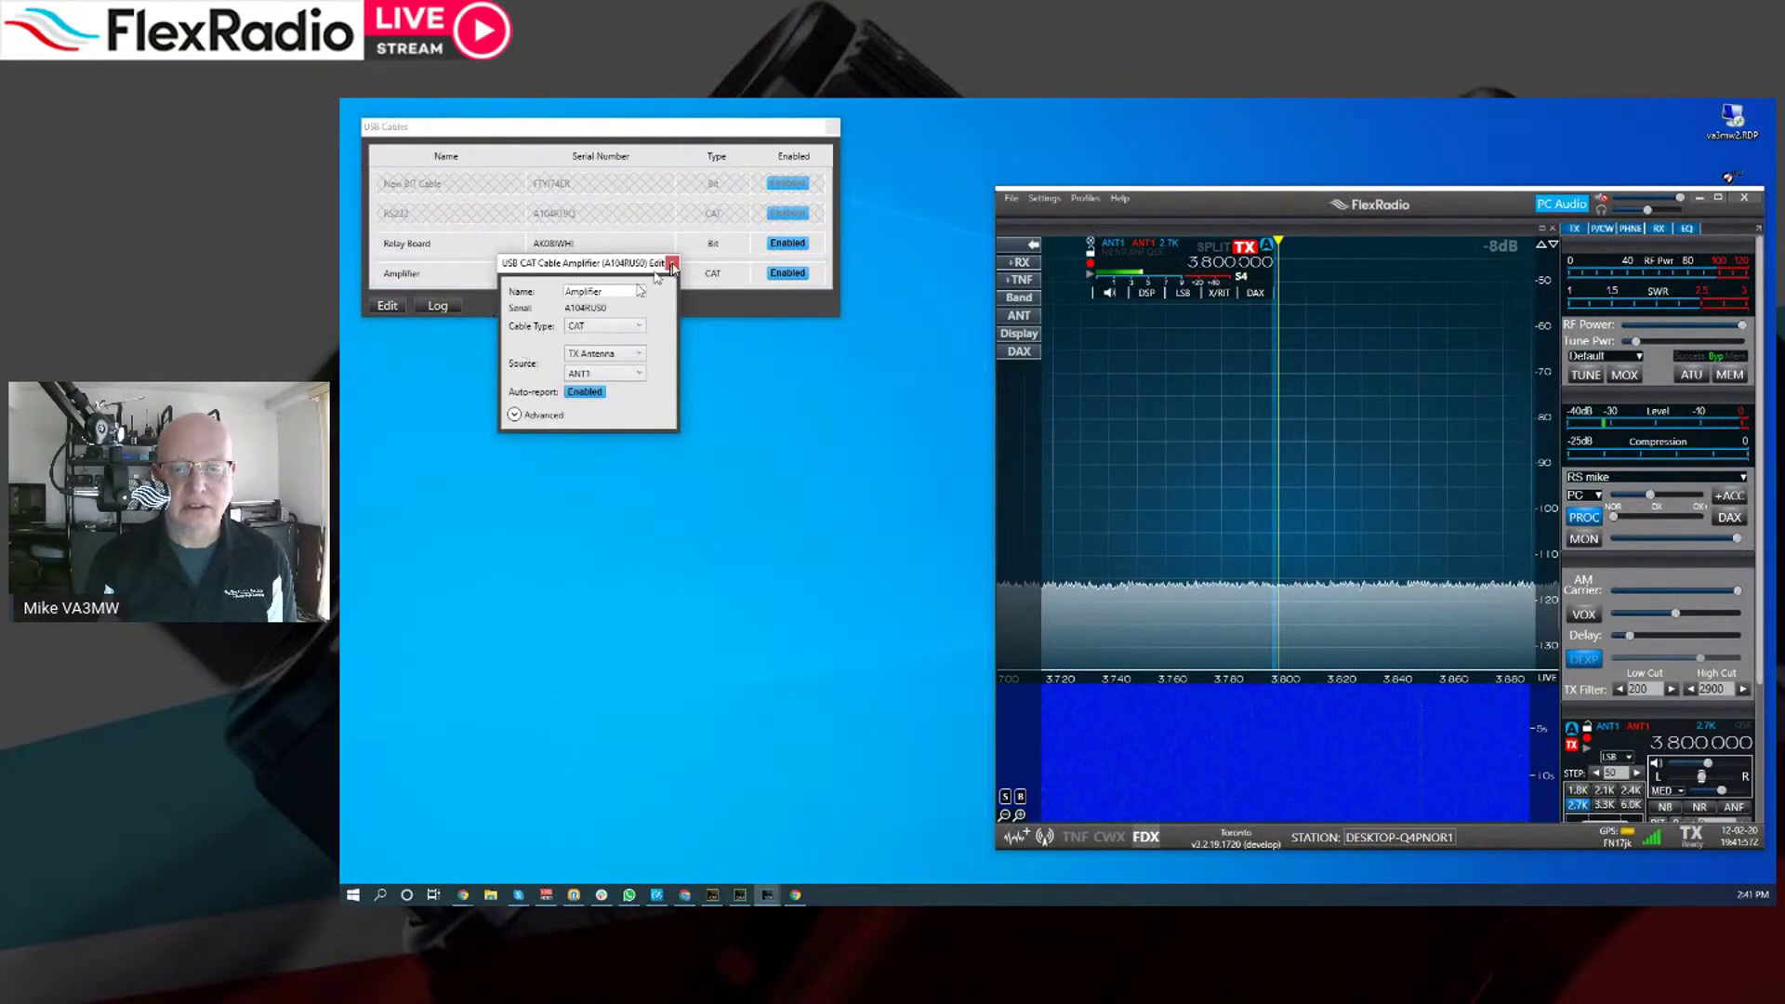
pyautogui.click(671, 264)
# Open the Amplifier cable's log again and switch the radio to the 17 m band
pyautogui.click(429, 306)
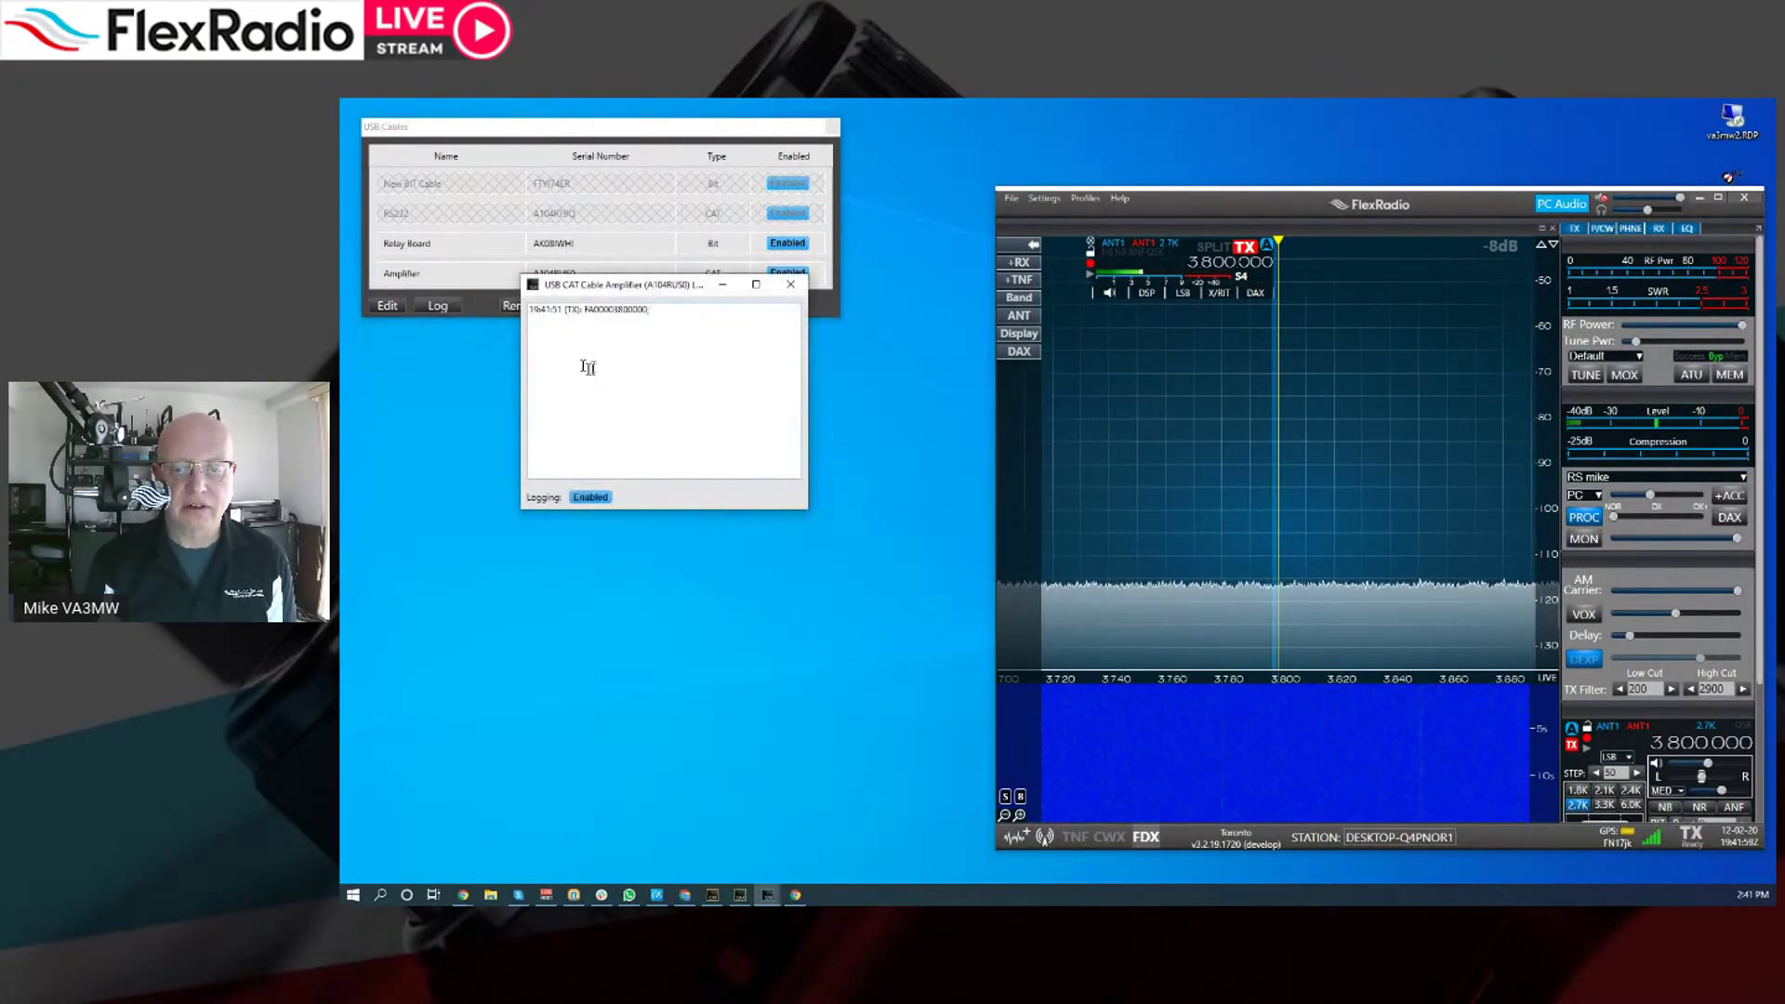
pyautogui.click(1012, 298)
pyautogui.click(1074, 297)
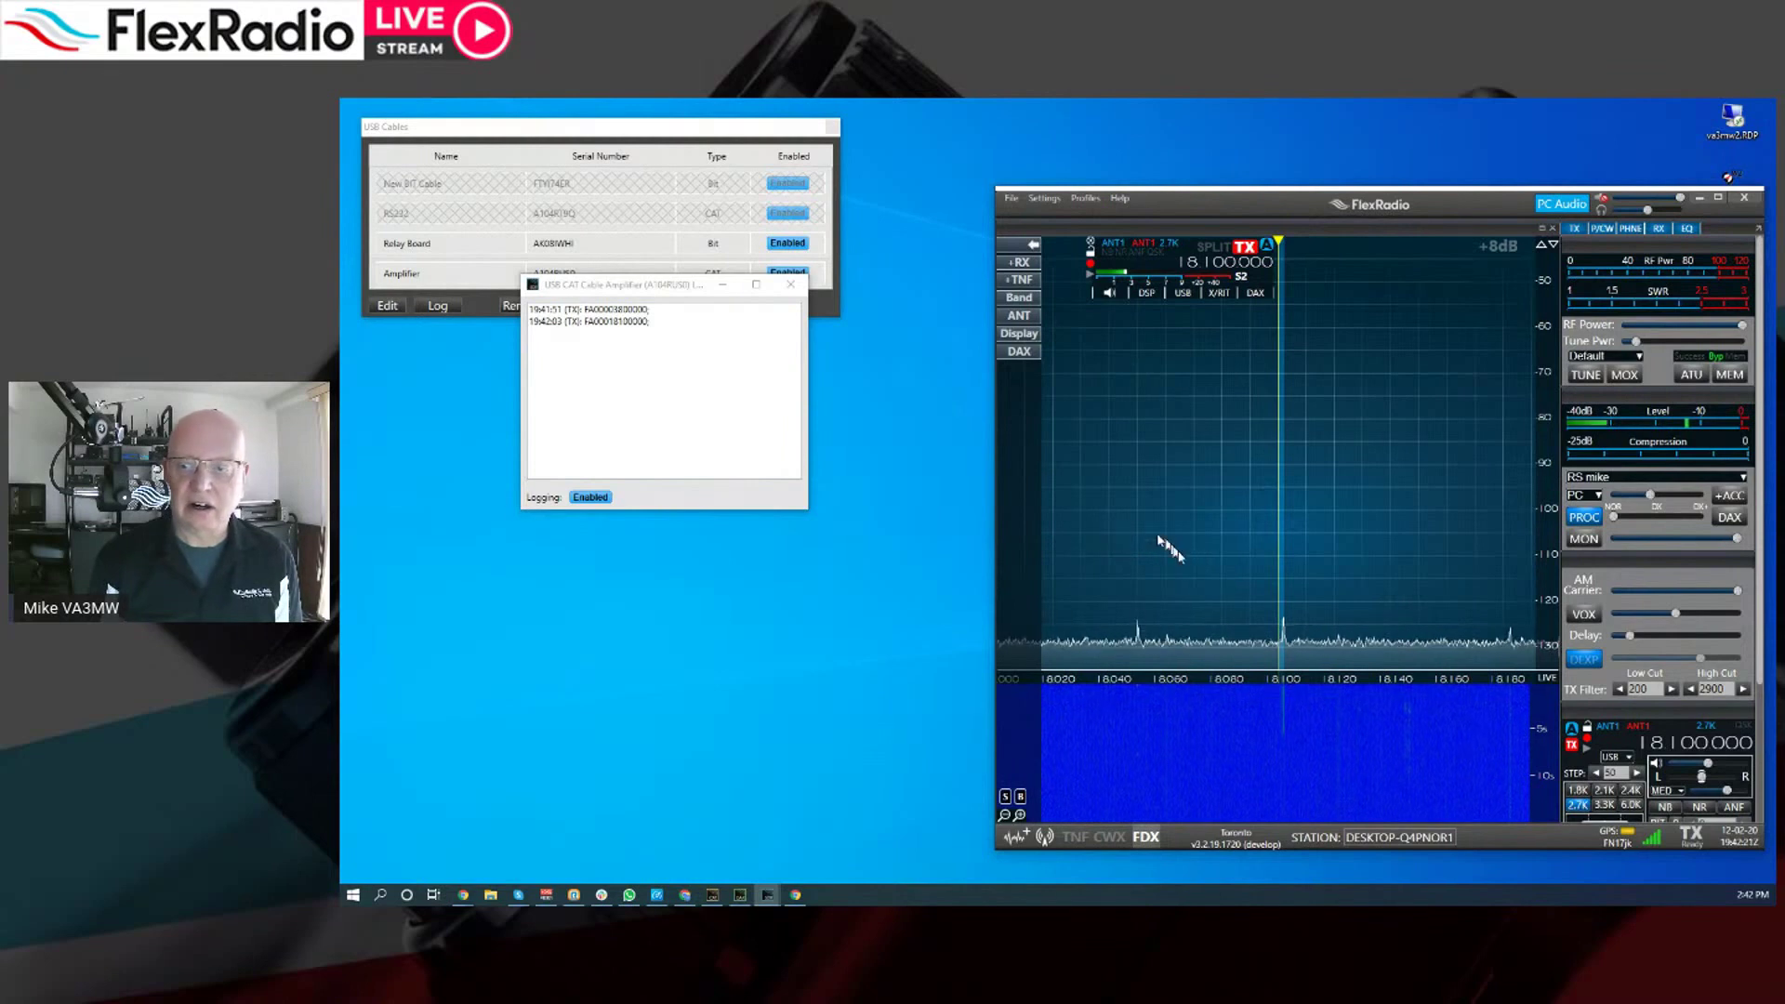
# Tune the slice up to 18.117950 MHz while watching the CAT log, and close the log window
pyautogui.scroll(15, 1180, 555)
pyautogui.scroll(20, 1182, 555)
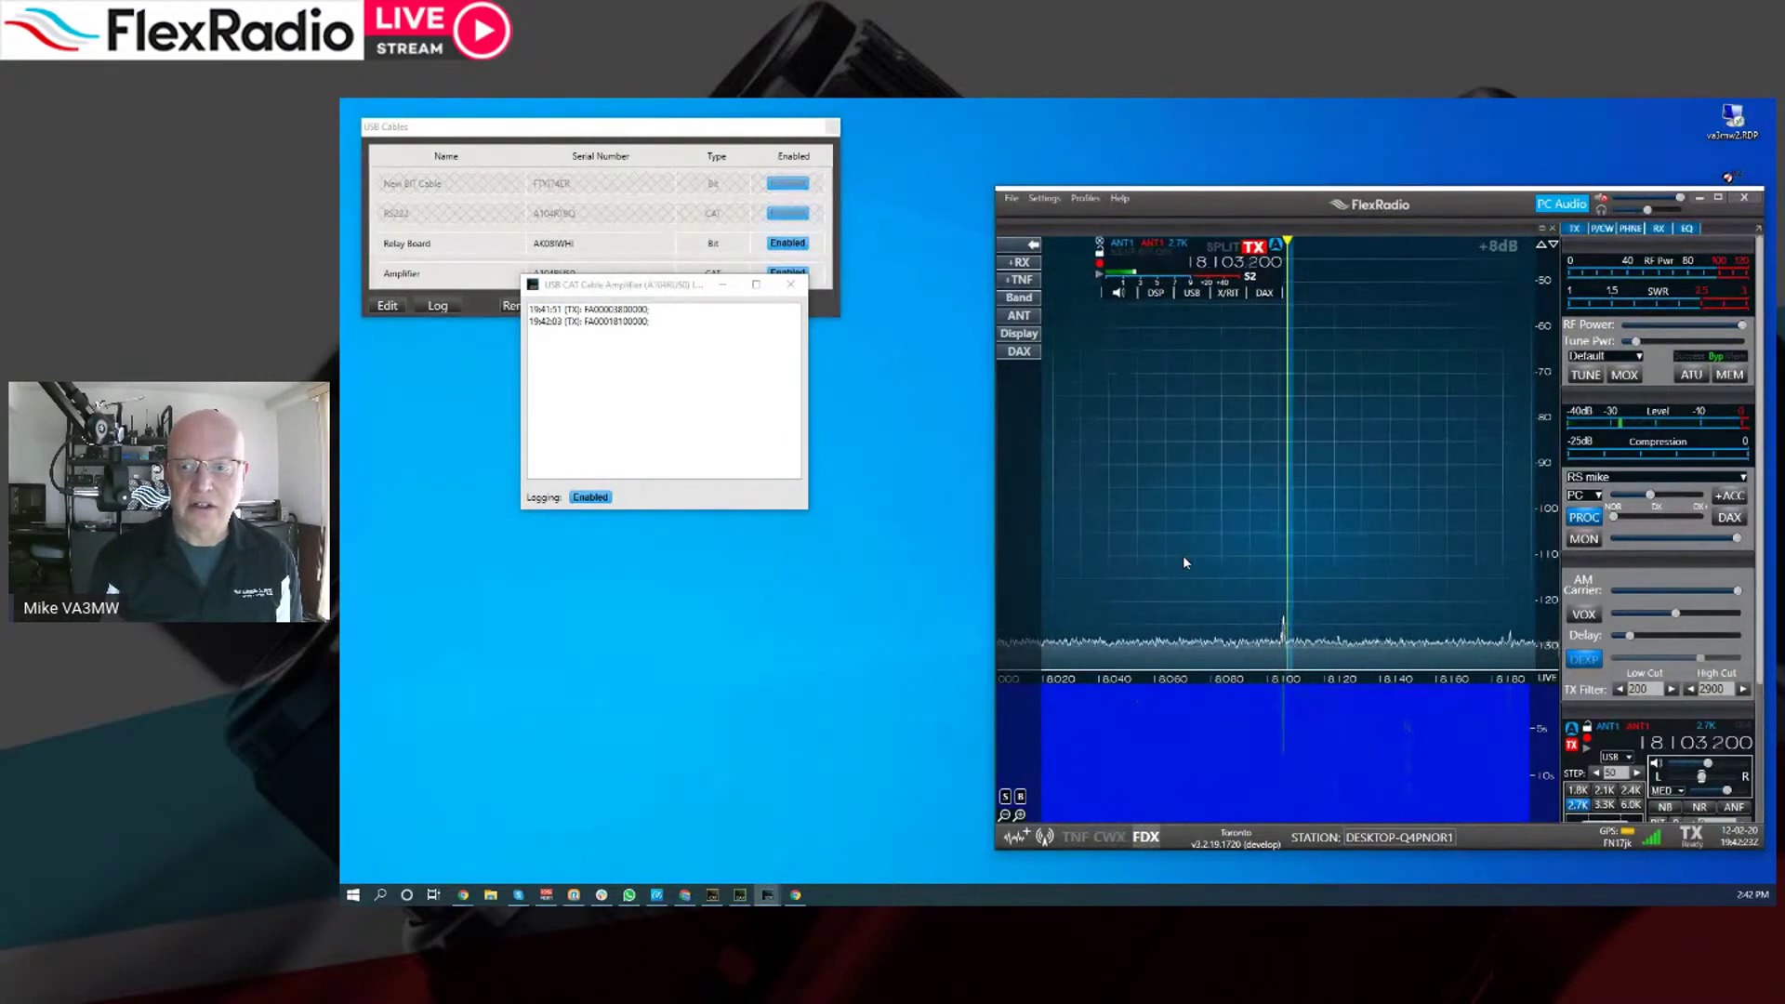
pyautogui.scroll(20, 1182, 555)
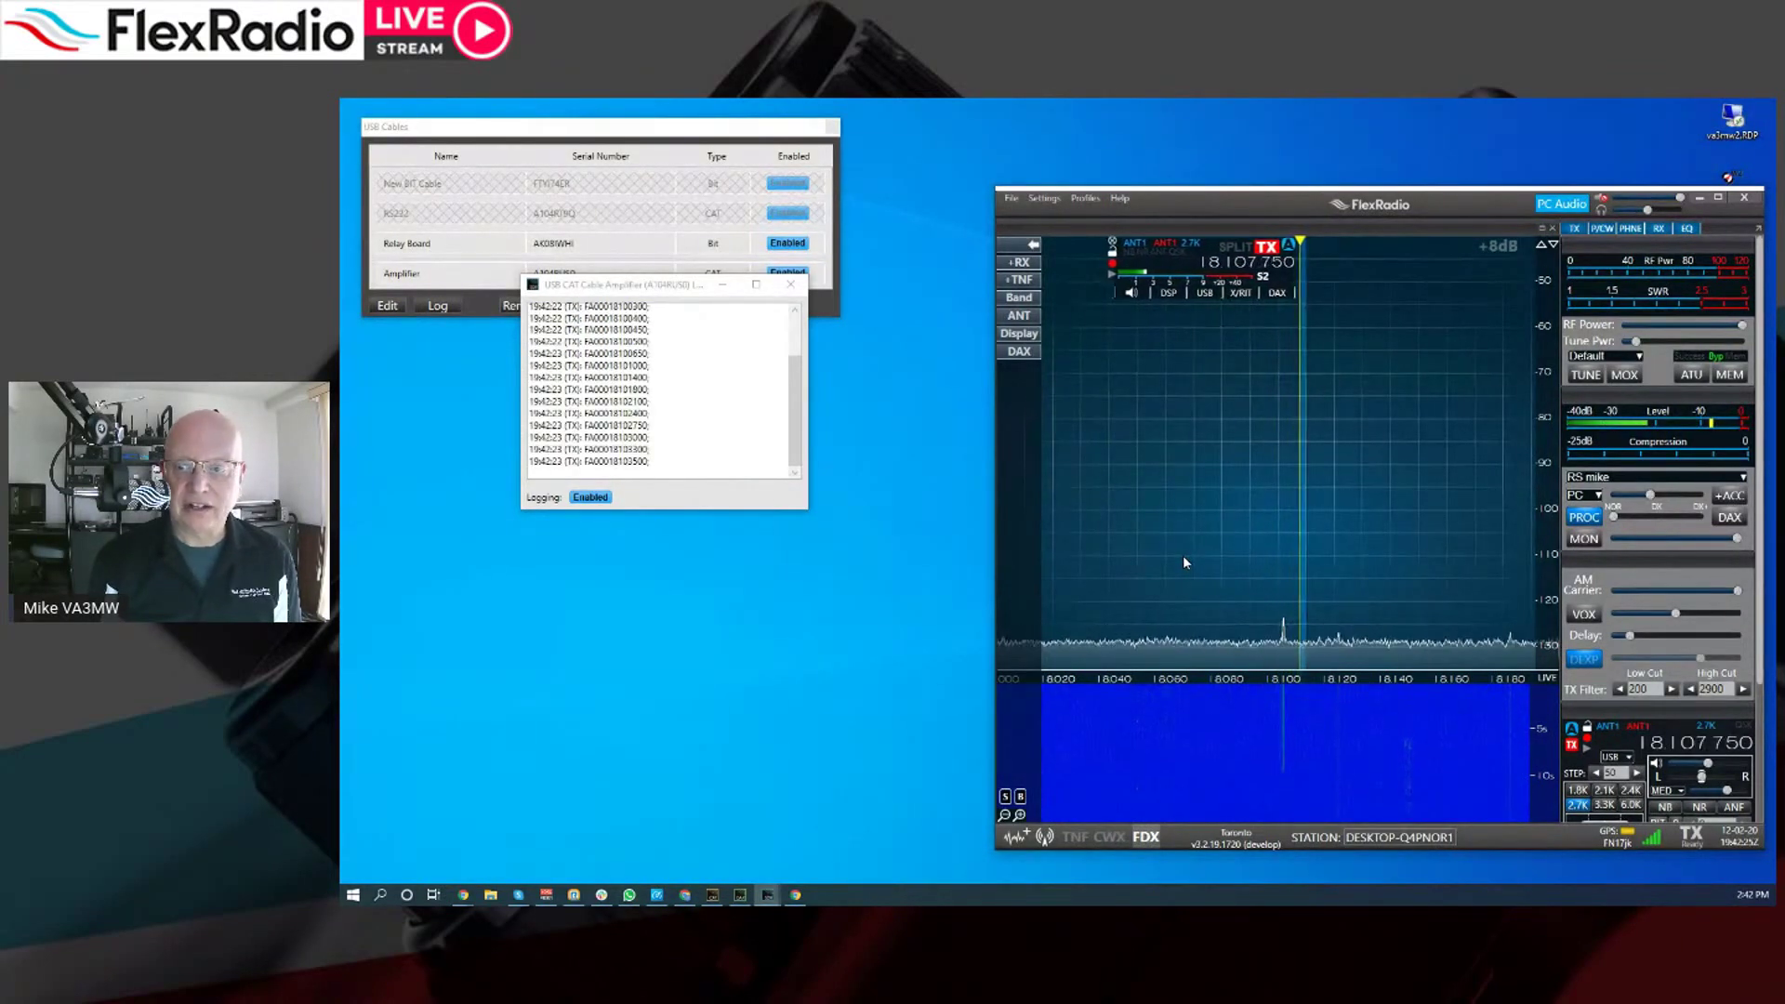
pyautogui.scroll(20, 1183, 555)
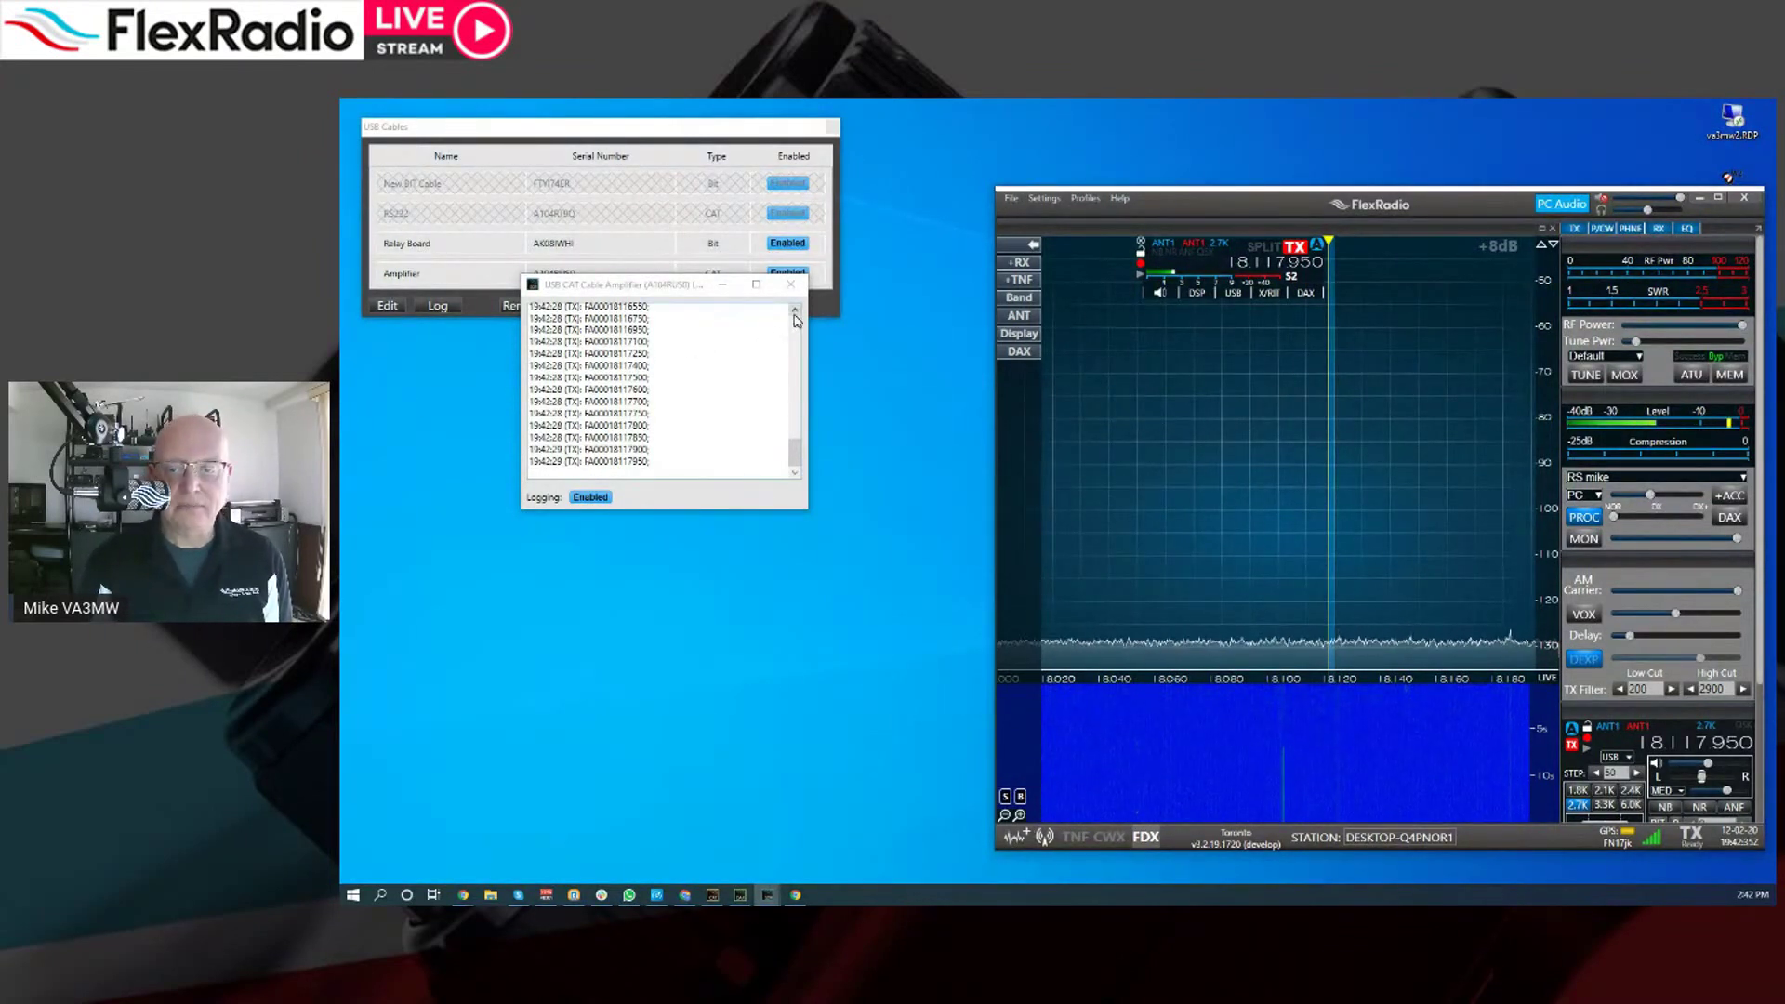
pyautogui.click(790, 284)
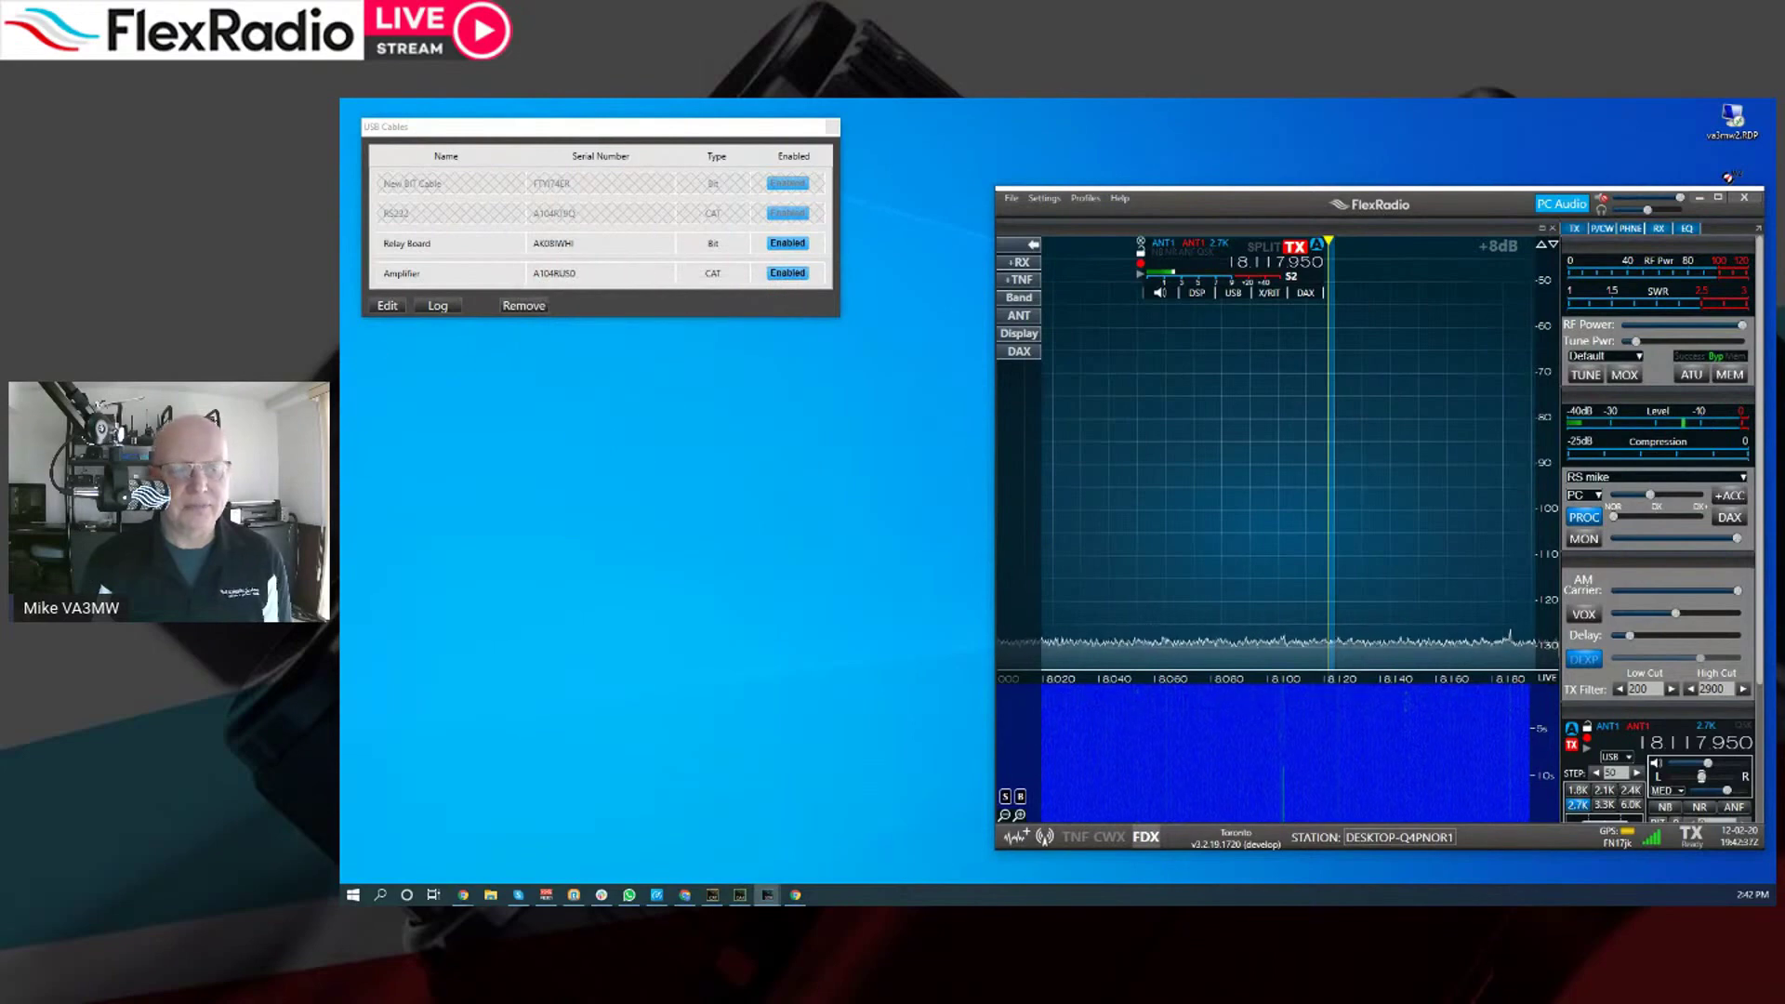
# Open the Relay Board cable's edit and log windows and arrange them so both can be read
pyautogui.doubleClick(419, 247)
pyautogui.moveTo(600, 133); pyautogui.dragTo(587, 398)
pyautogui.click(437, 305)
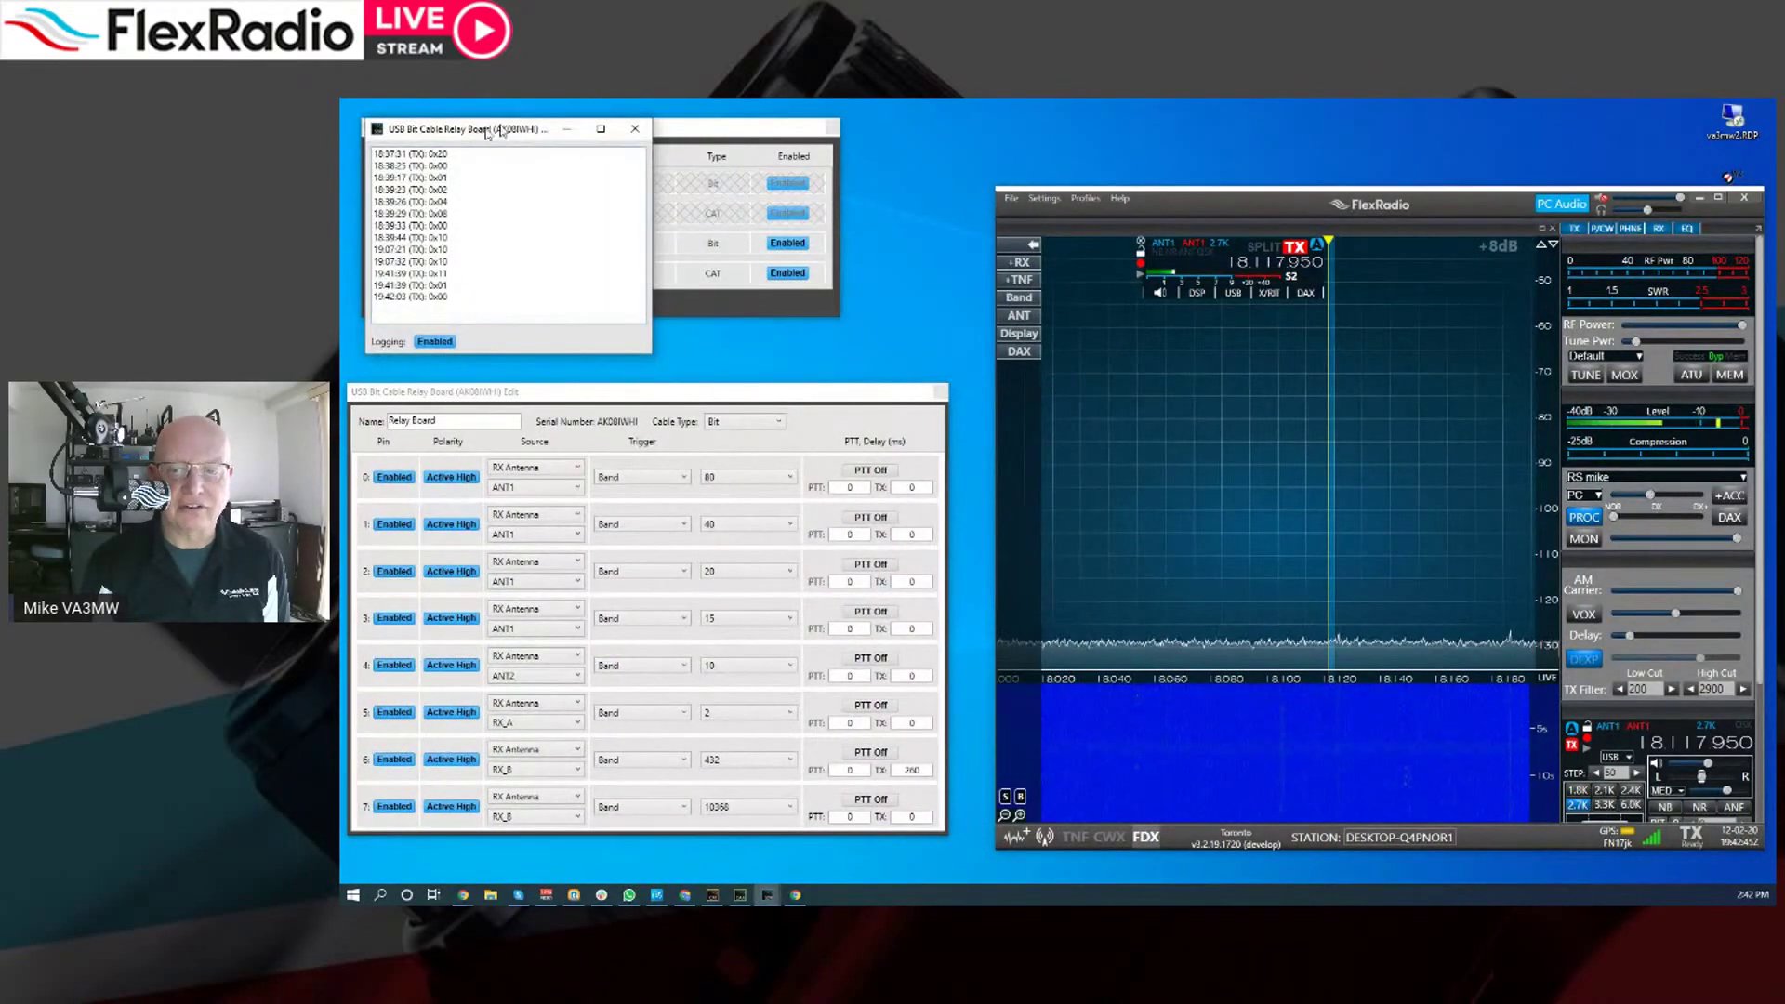
pyautogui.moveTo(481, 135); pyautogui.dragTo(797, 119)
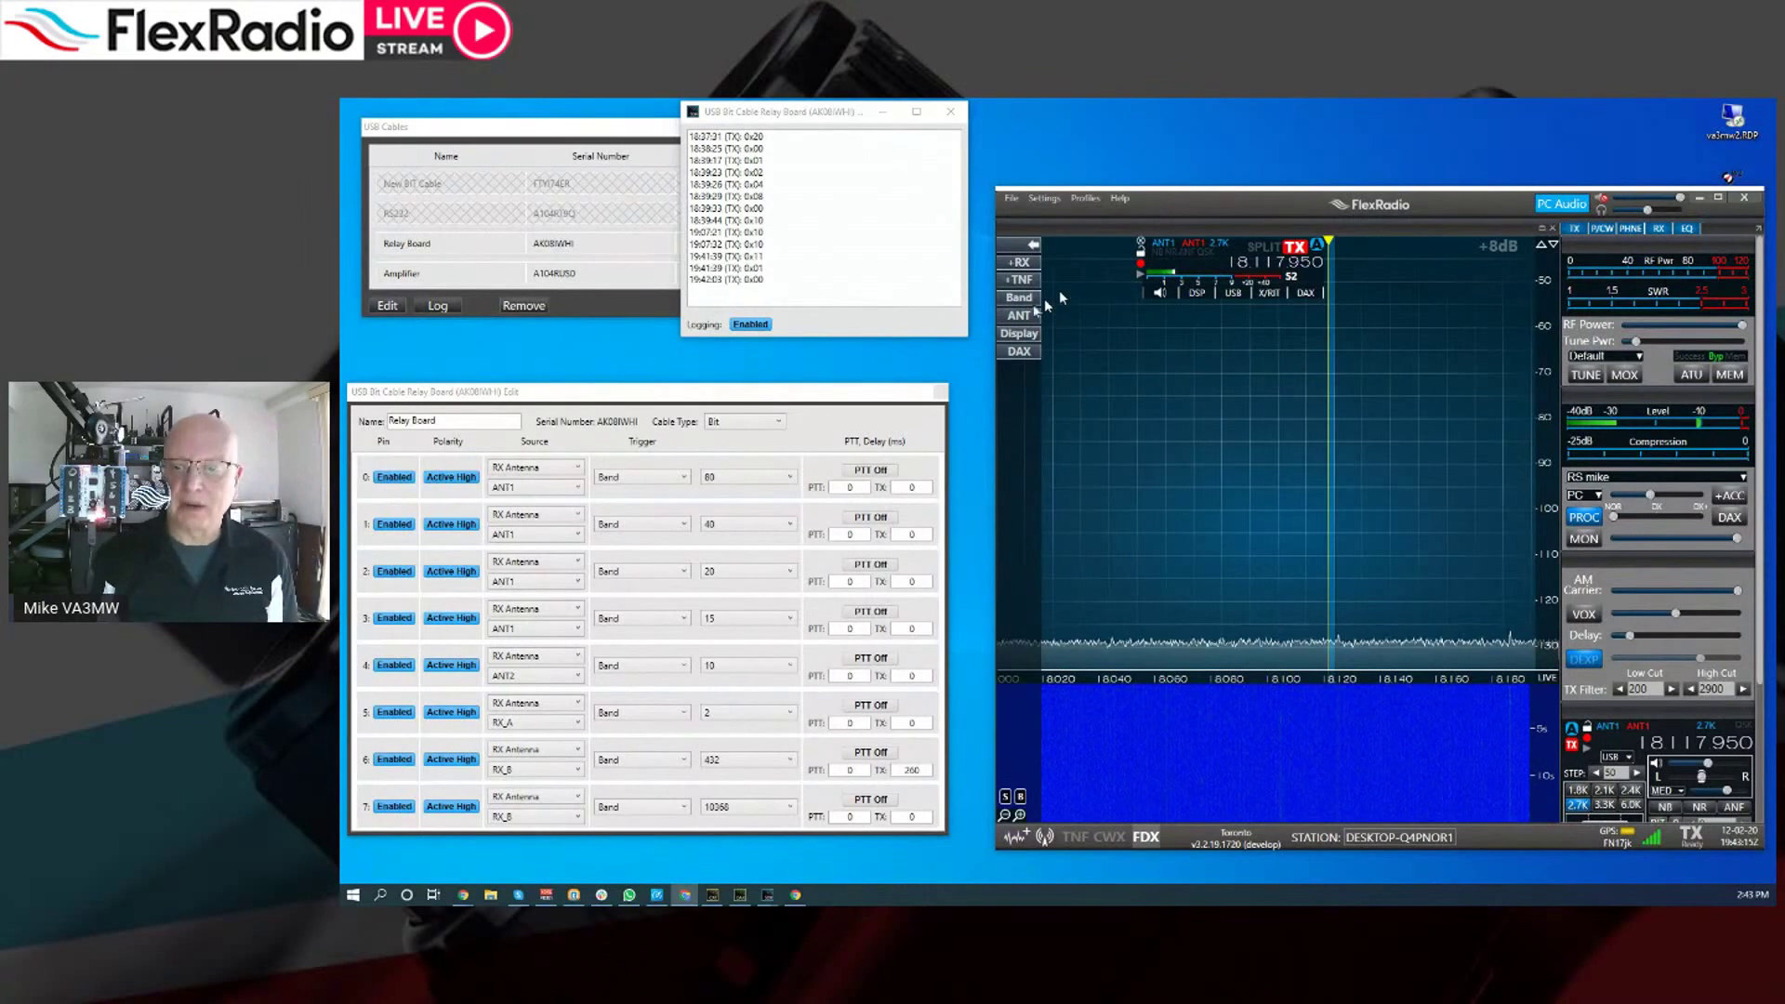
# Test the relay board's band switching by changing the radio to the 80, 40, 15 and 10 m bands in turn
pyautogui.click(1019, 299)
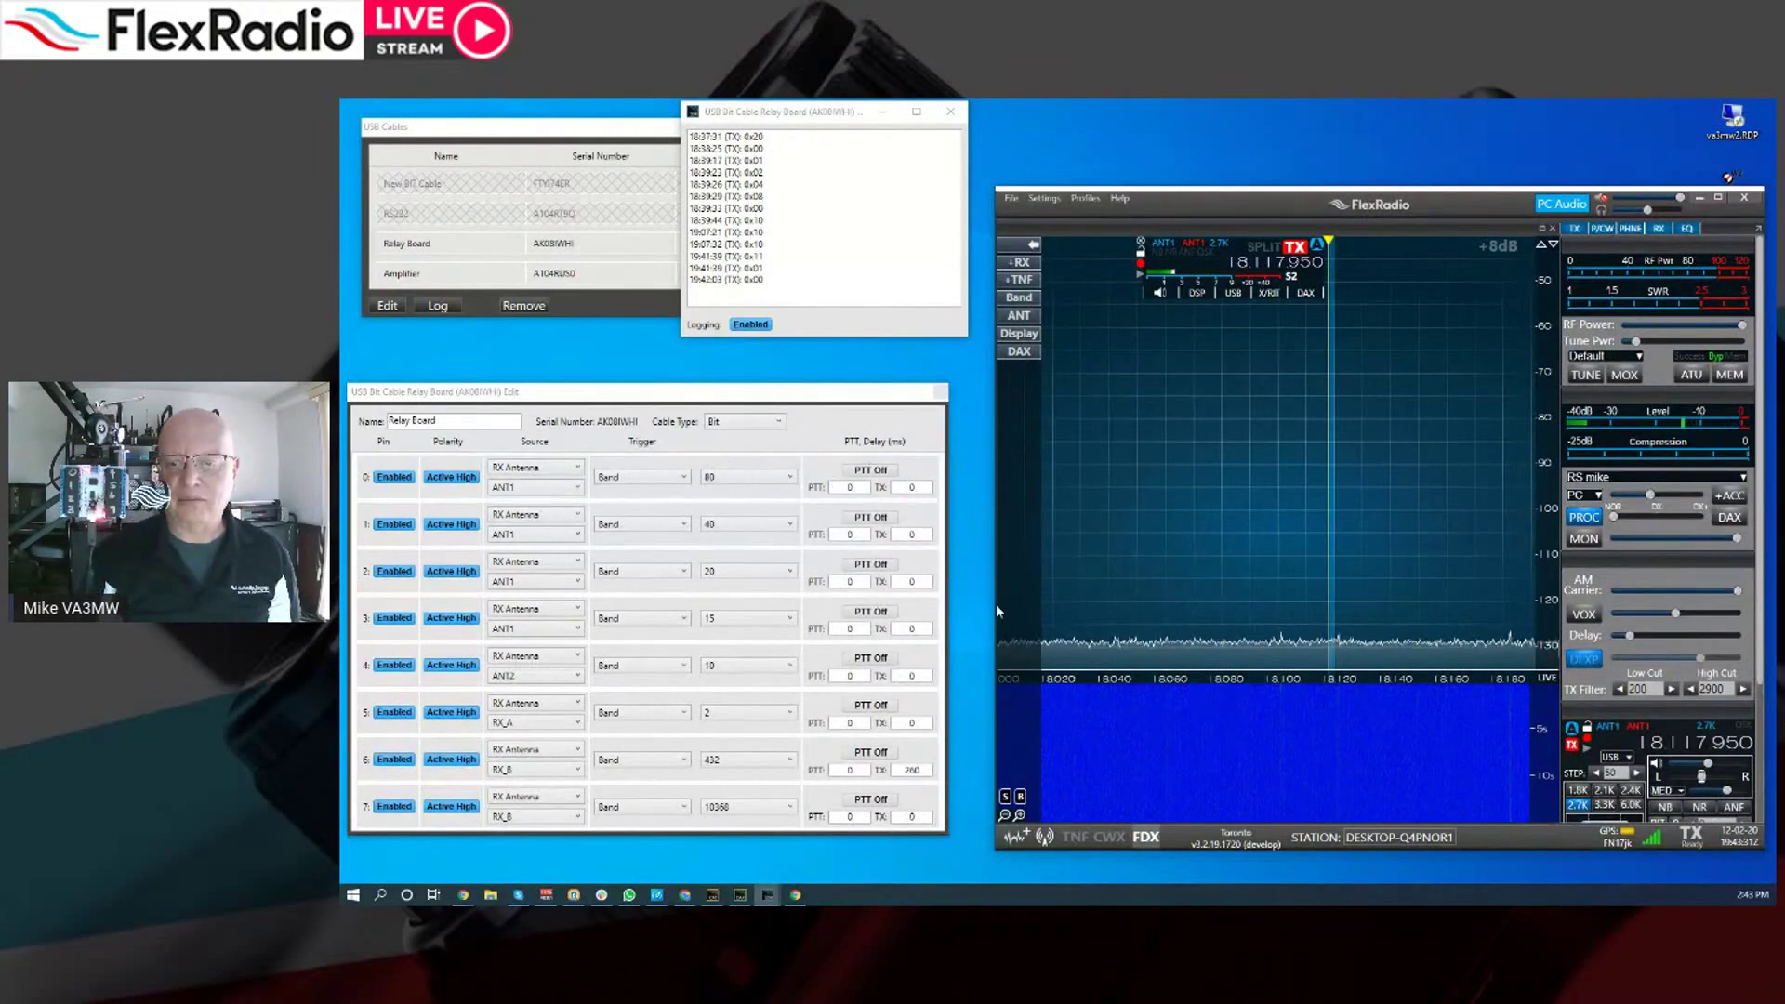
pyautogui.click(1032, 303)
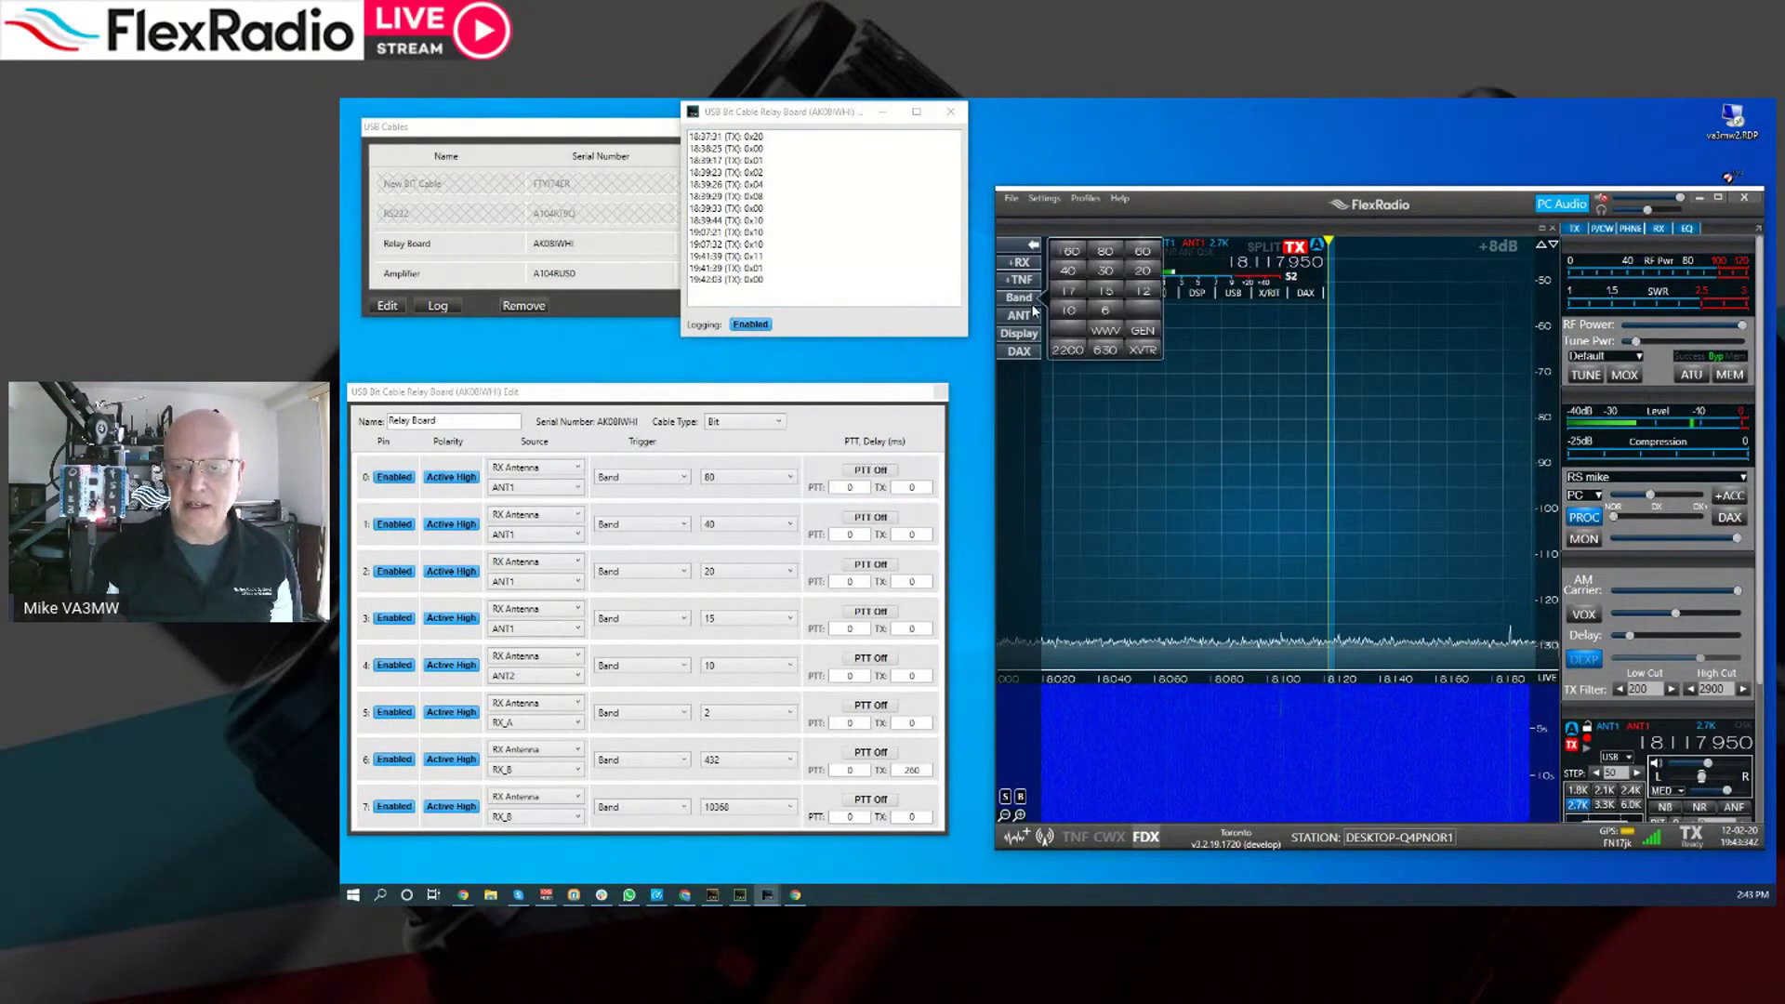
pyautogui.click(1105, 253)
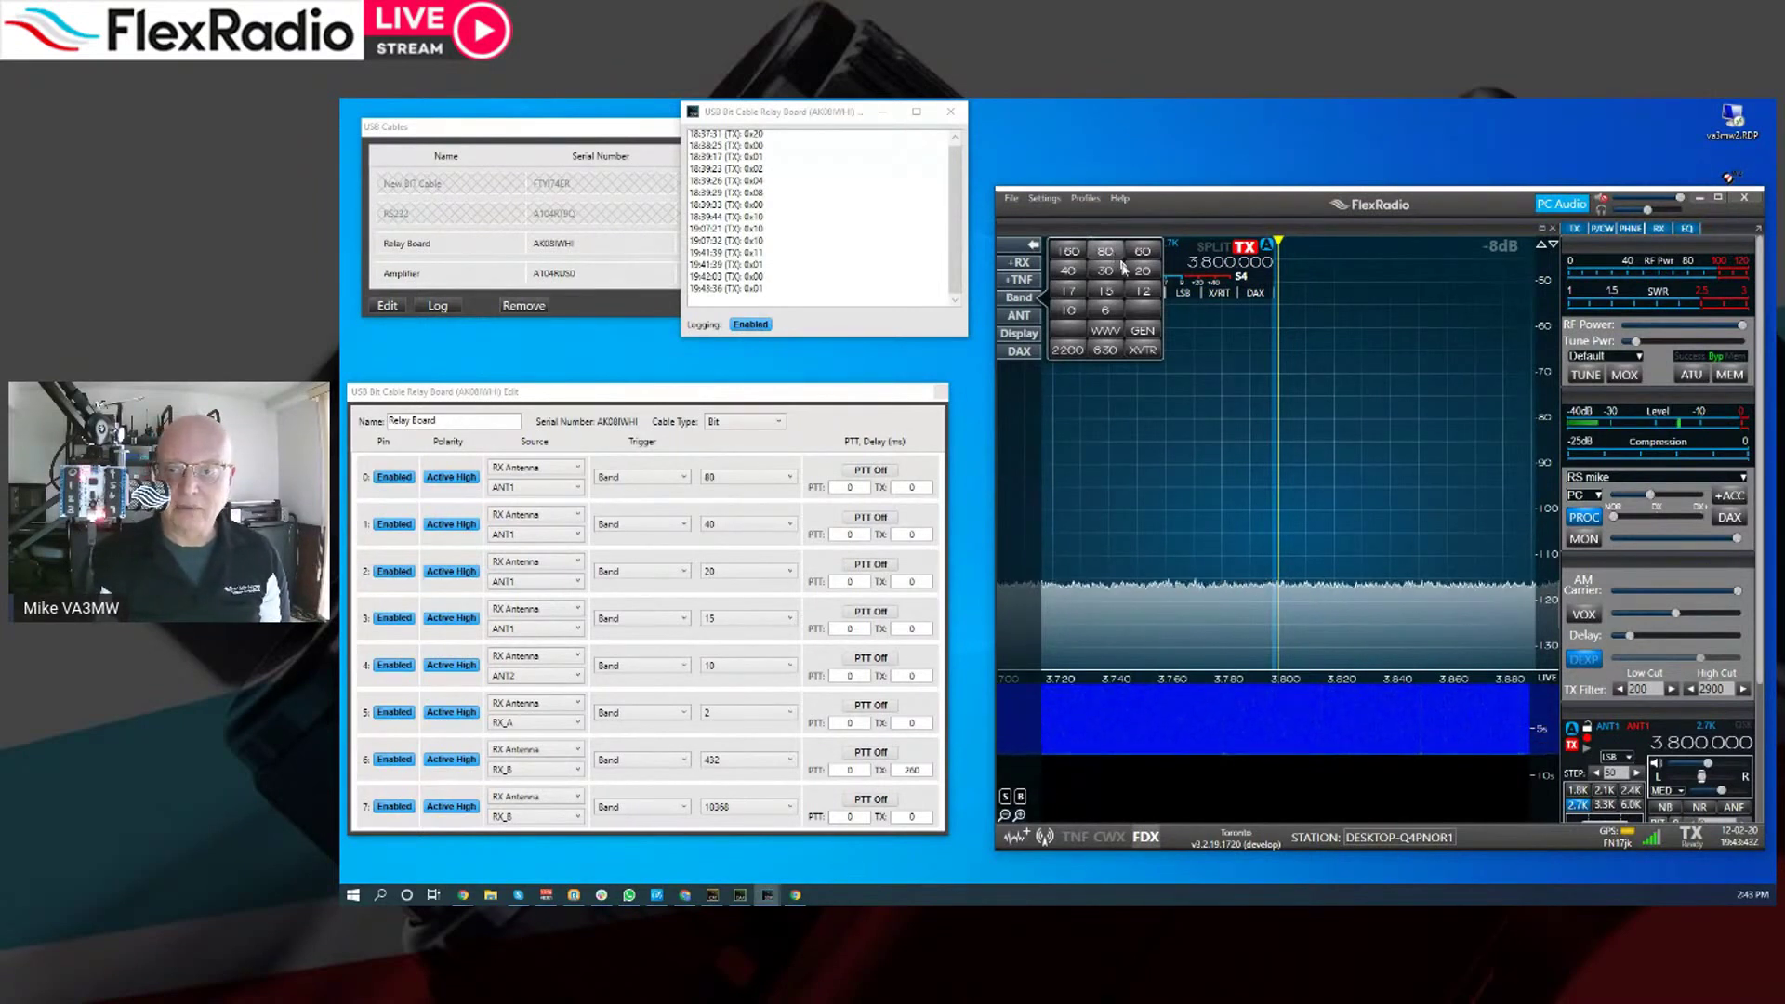
pyautogui.click(1071, 270)
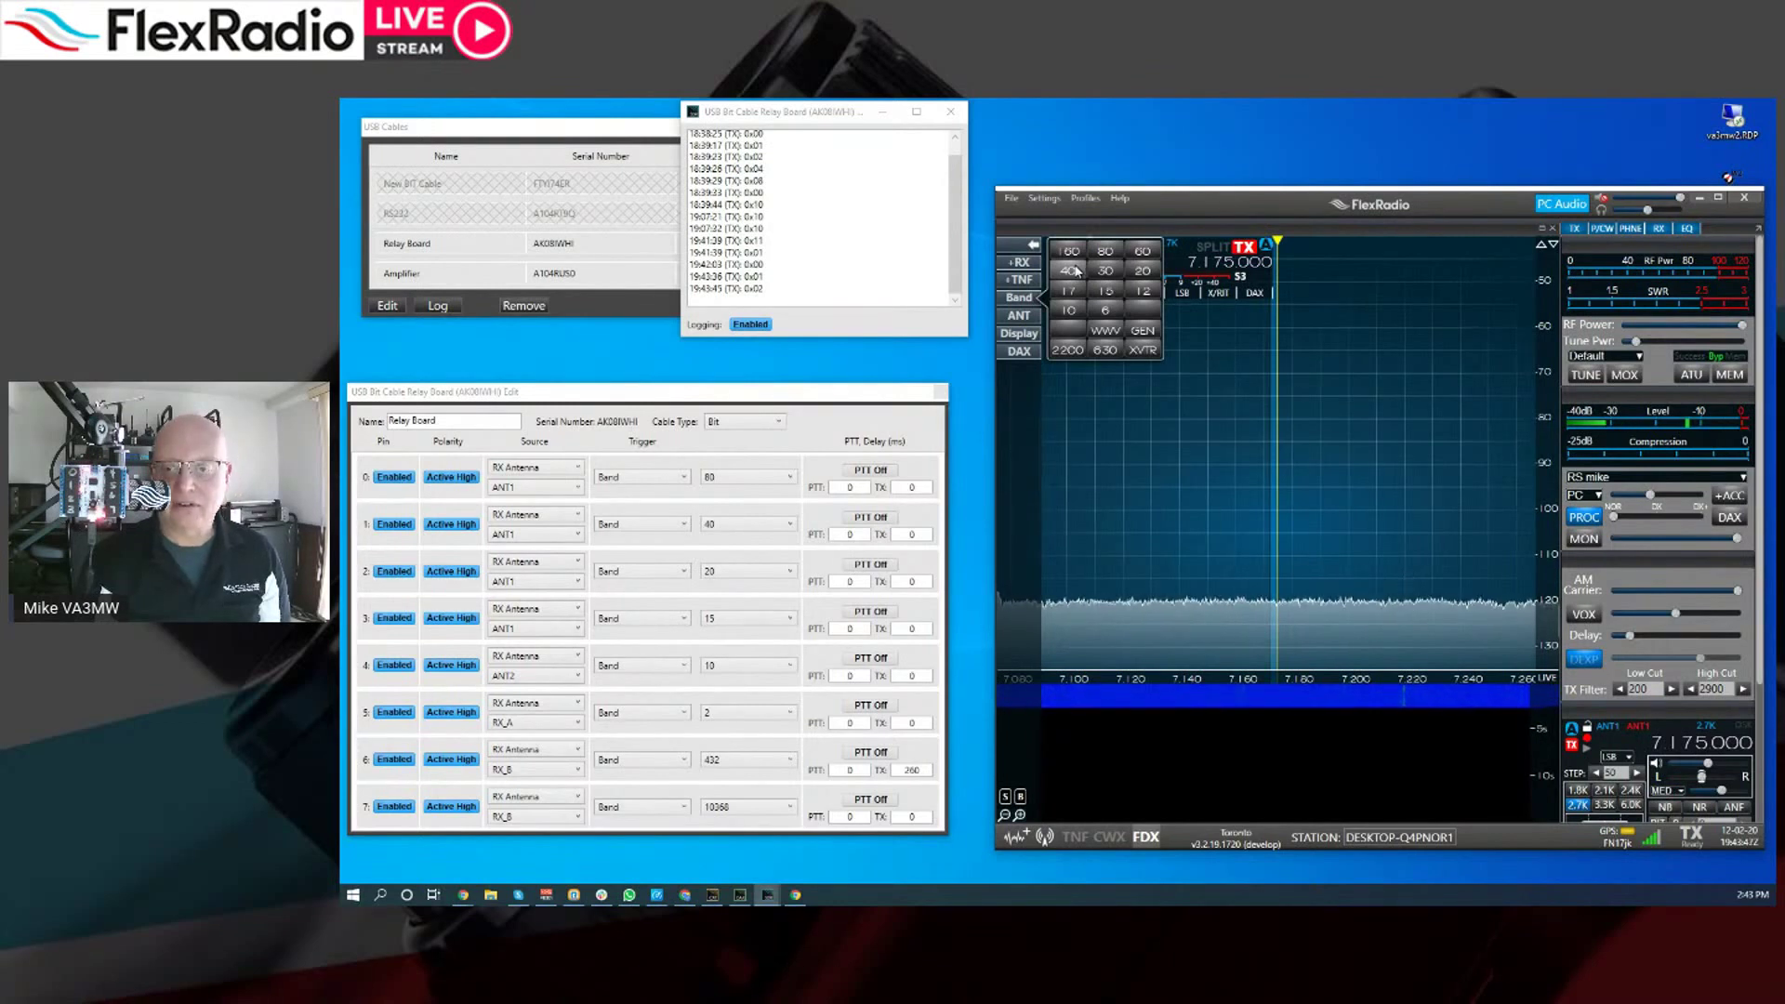
pyautogui.click(1109, 297)
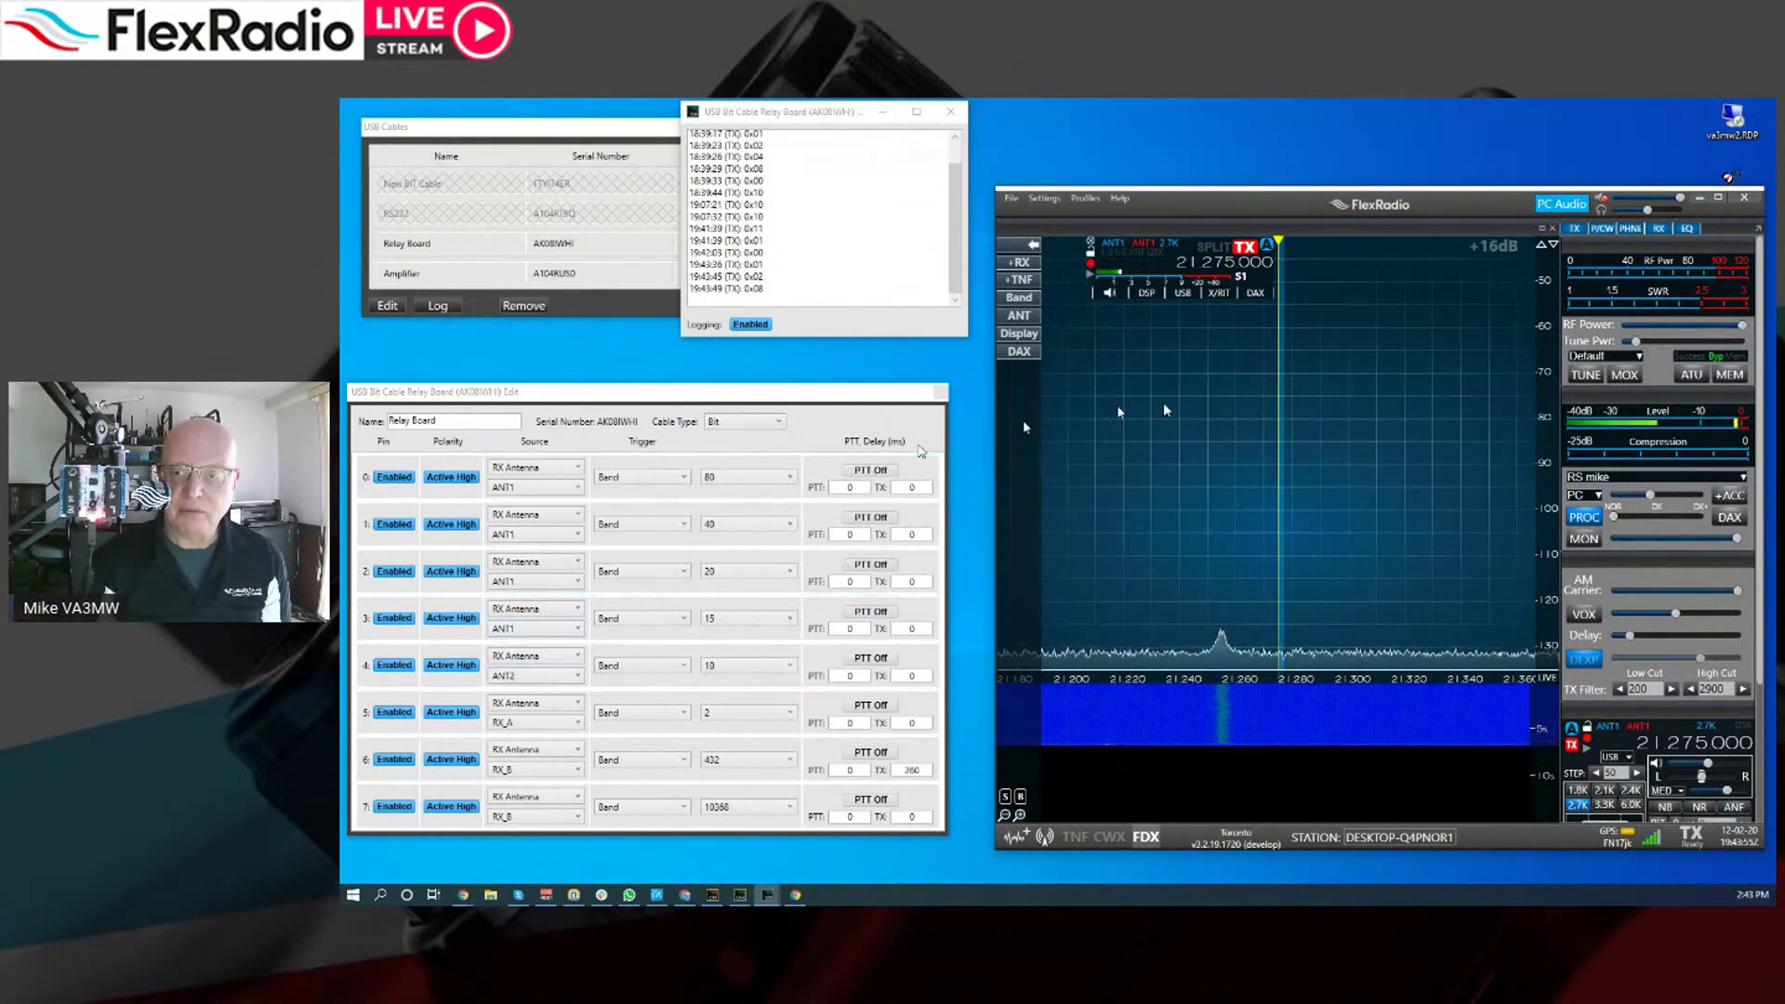
pyautogui.click(1019, 298)
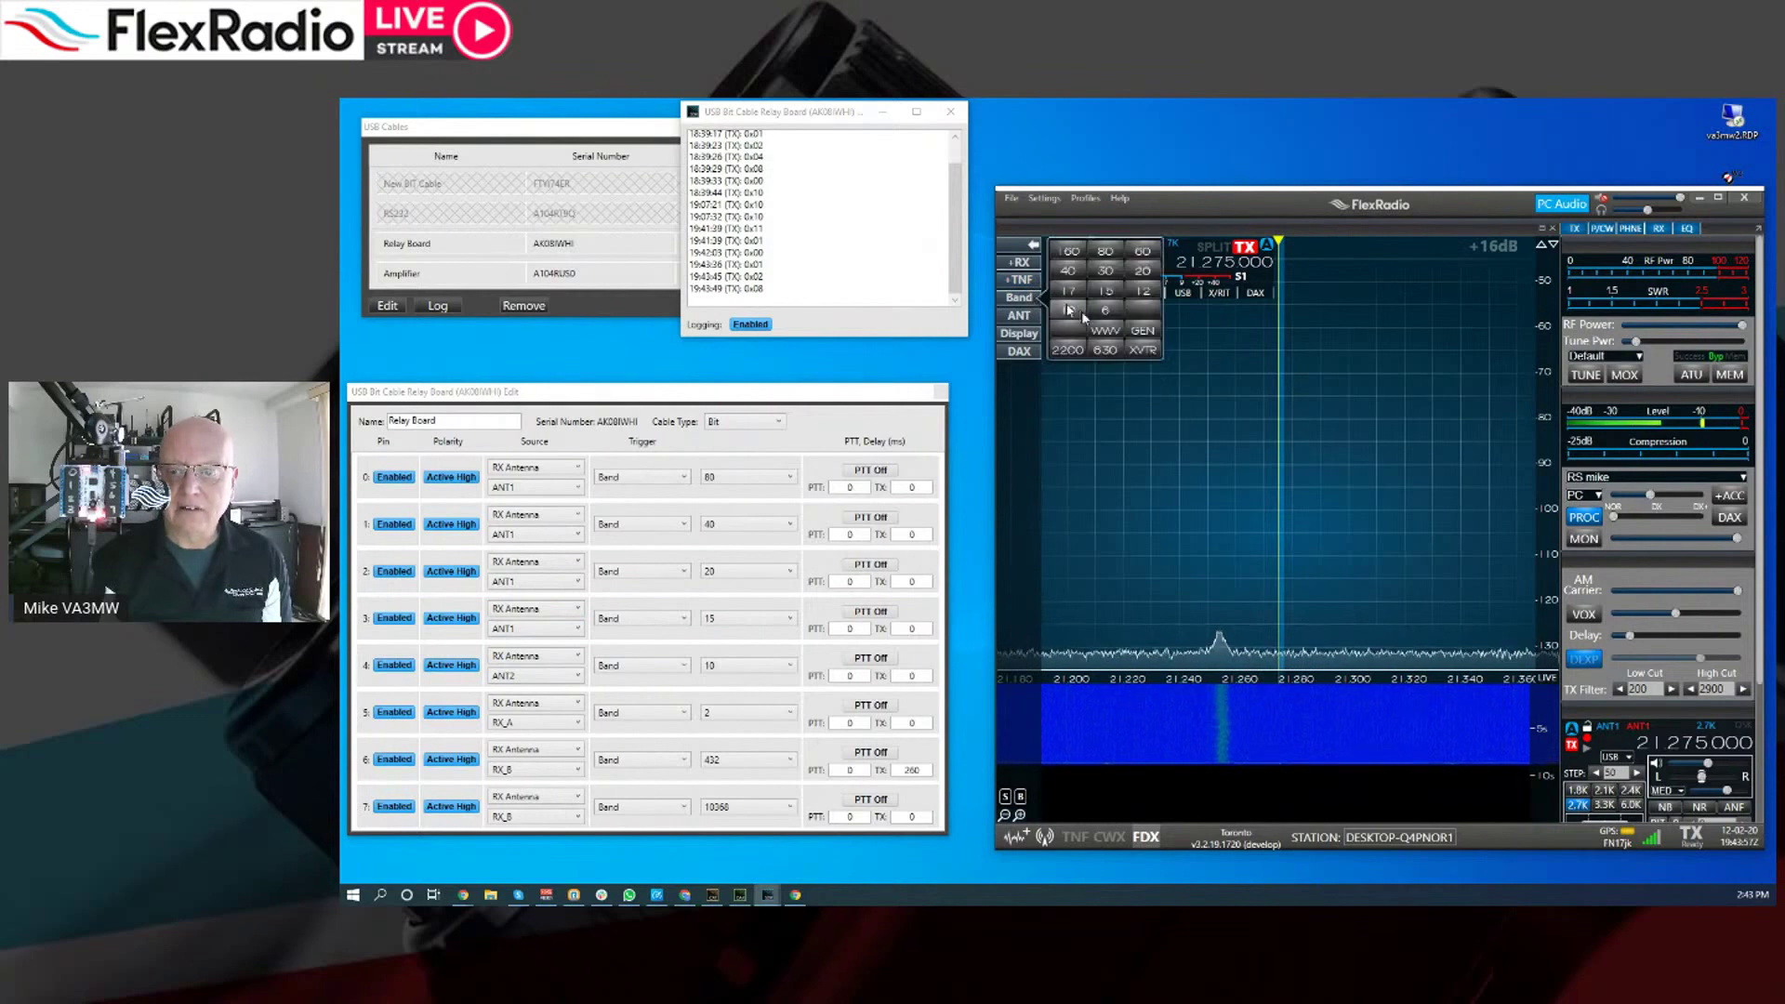
pyautogui.click(1065, 312)
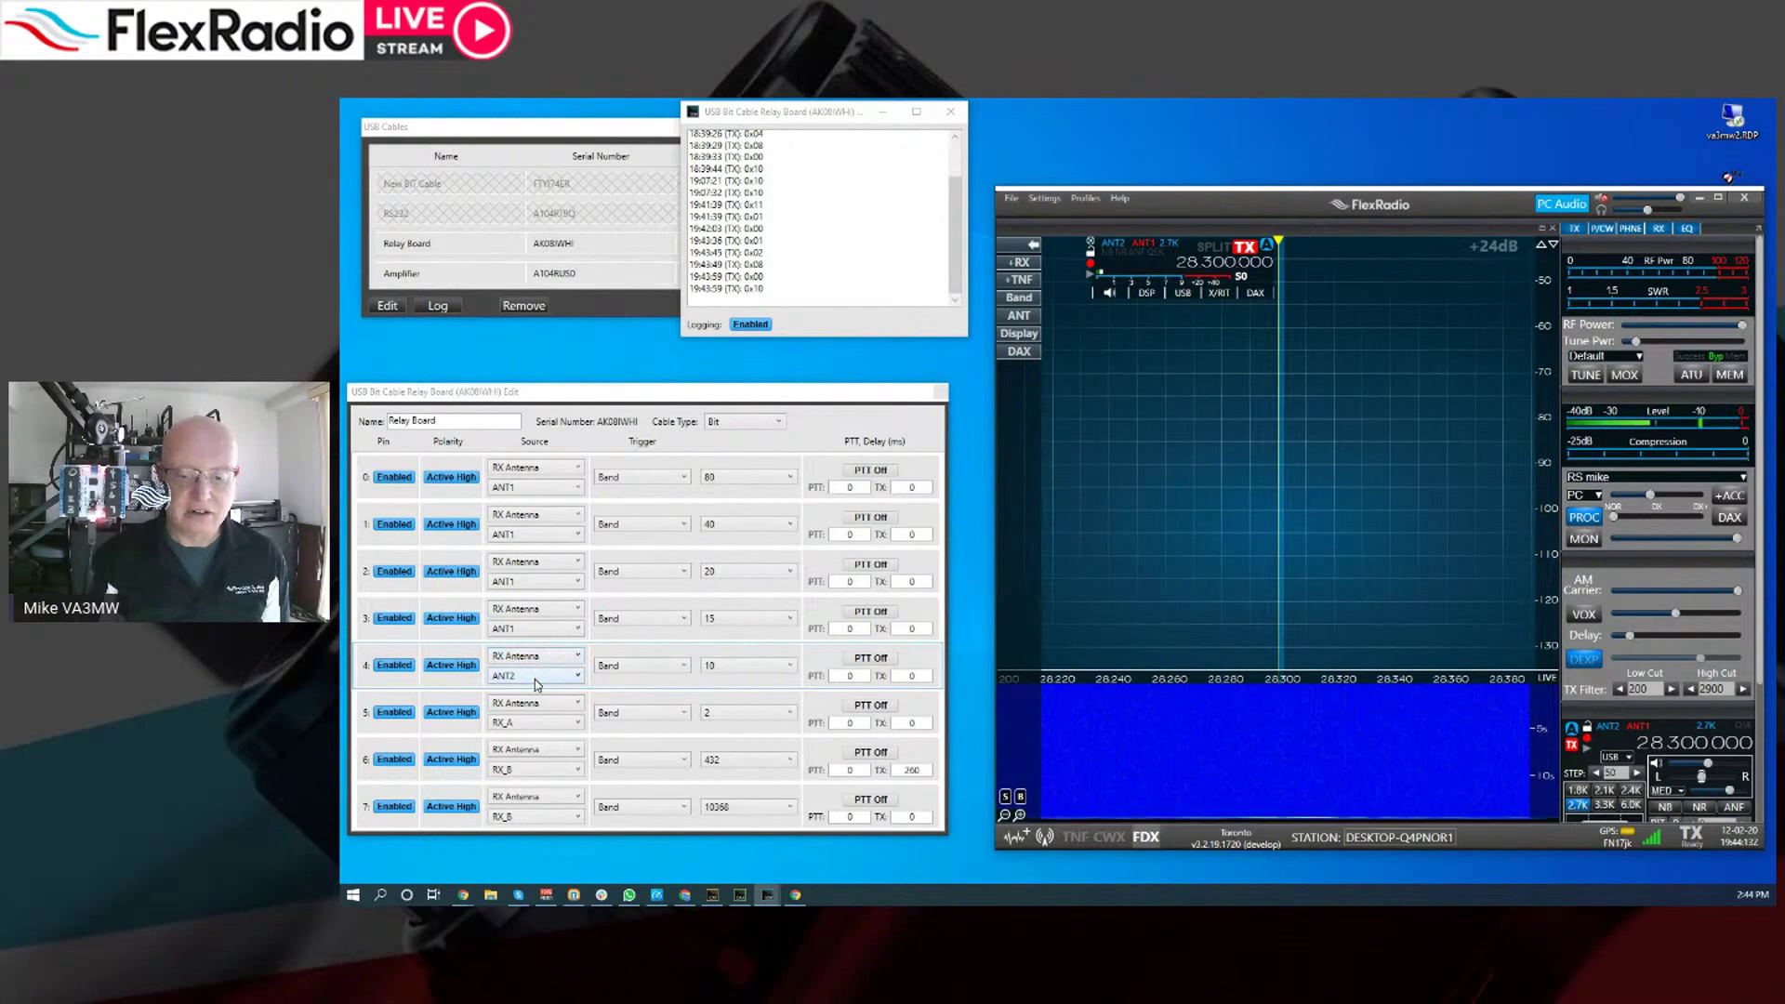
# Switch the slice's receive antenna to ANT1 and turn PTT on for the relay board's pin 4
pyautogui.click(1115, 244)
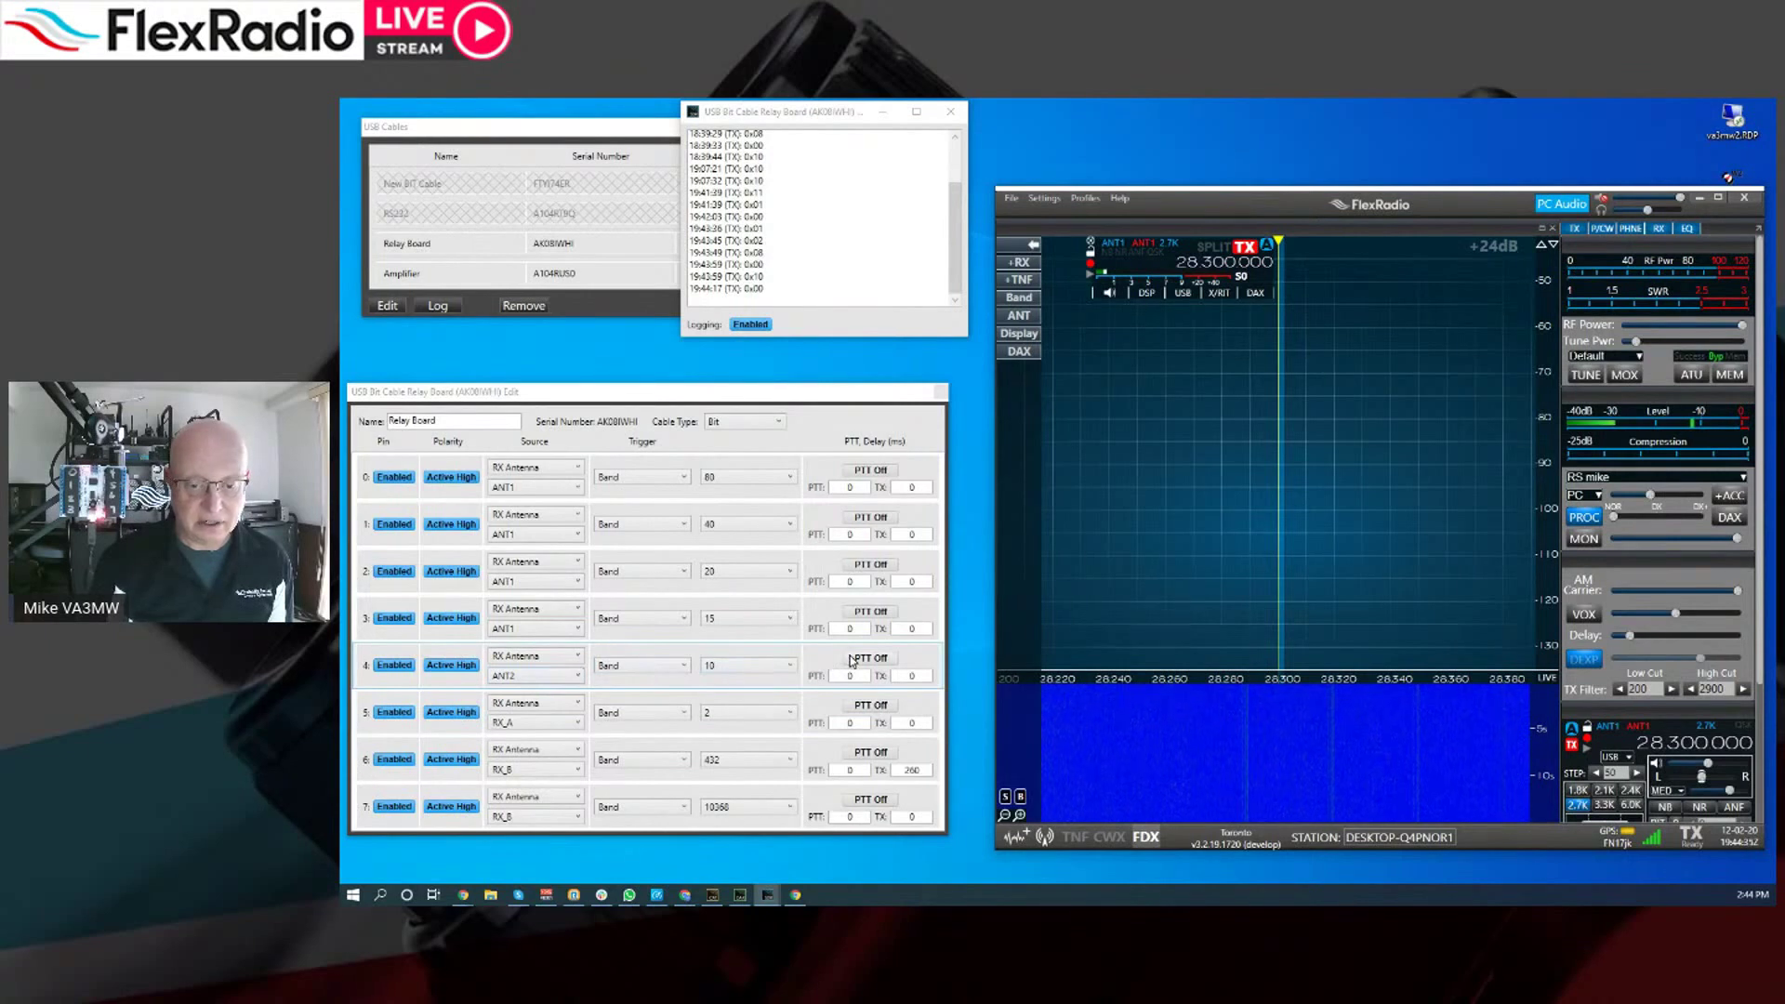
pyautogui.click(865, 660)
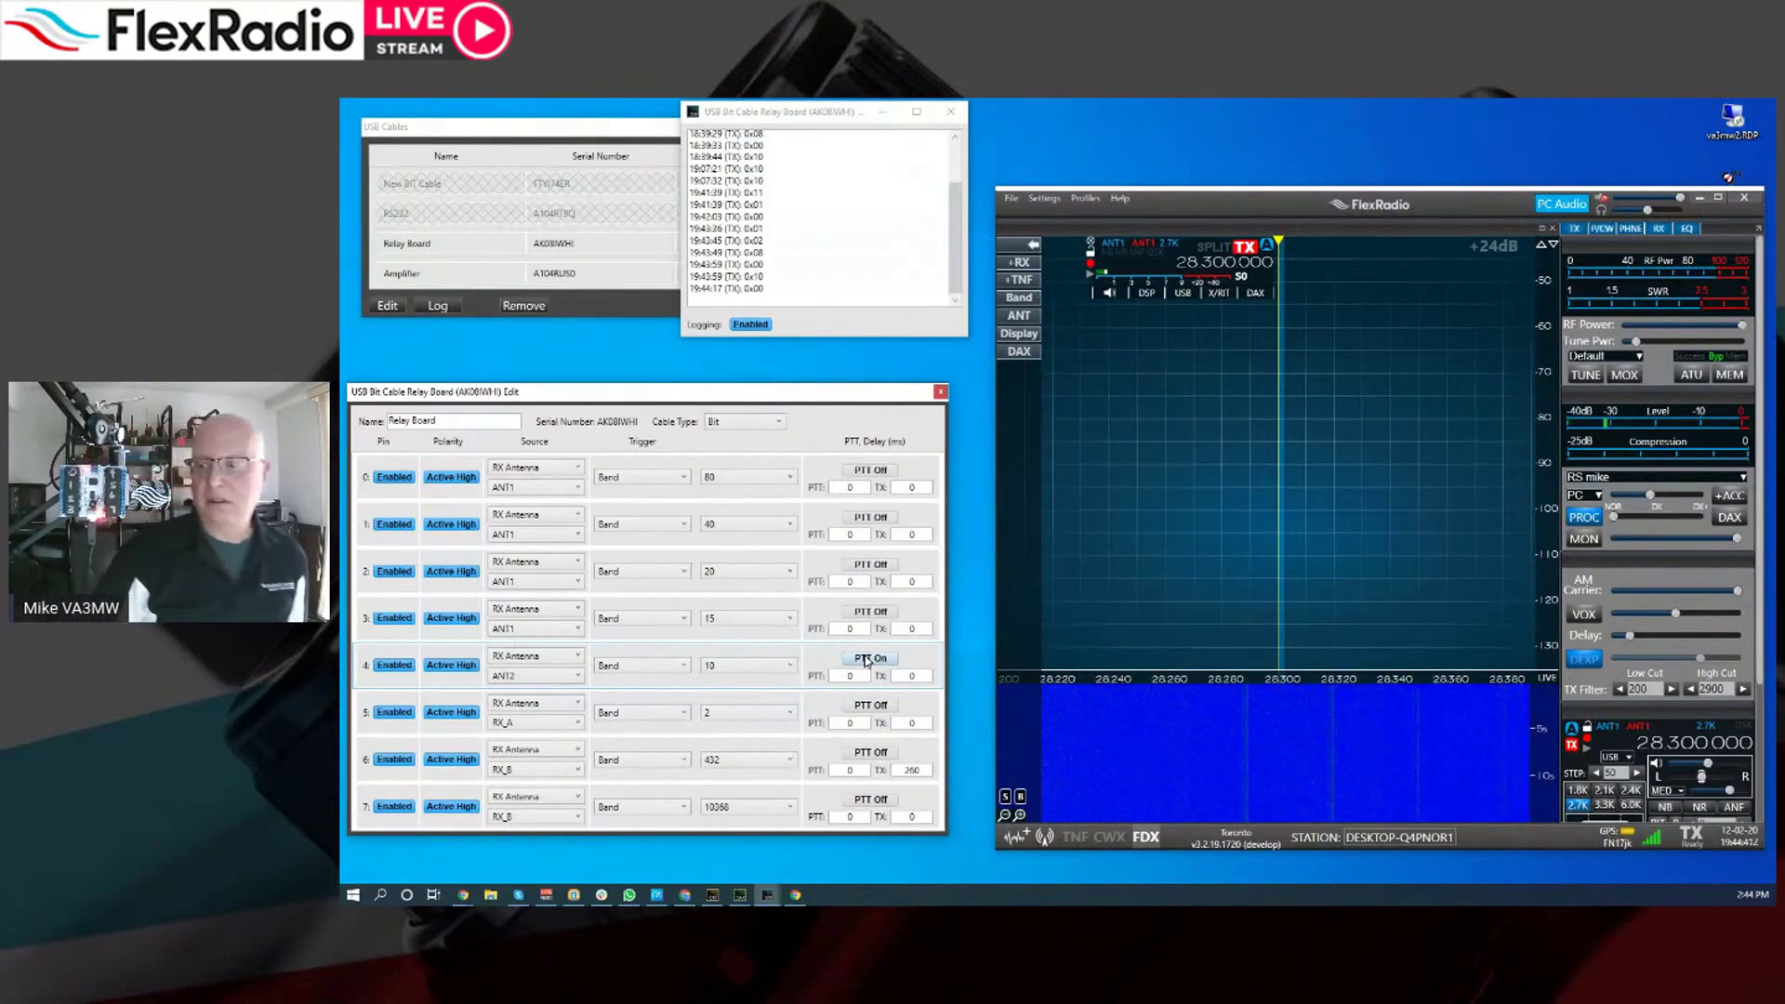
# Test pin 4's PTT switching by transmitting briefly on receive antenna ANT1, and again with the slice's receive antenna set to ANT2
pyautogui.click(1636, 376)
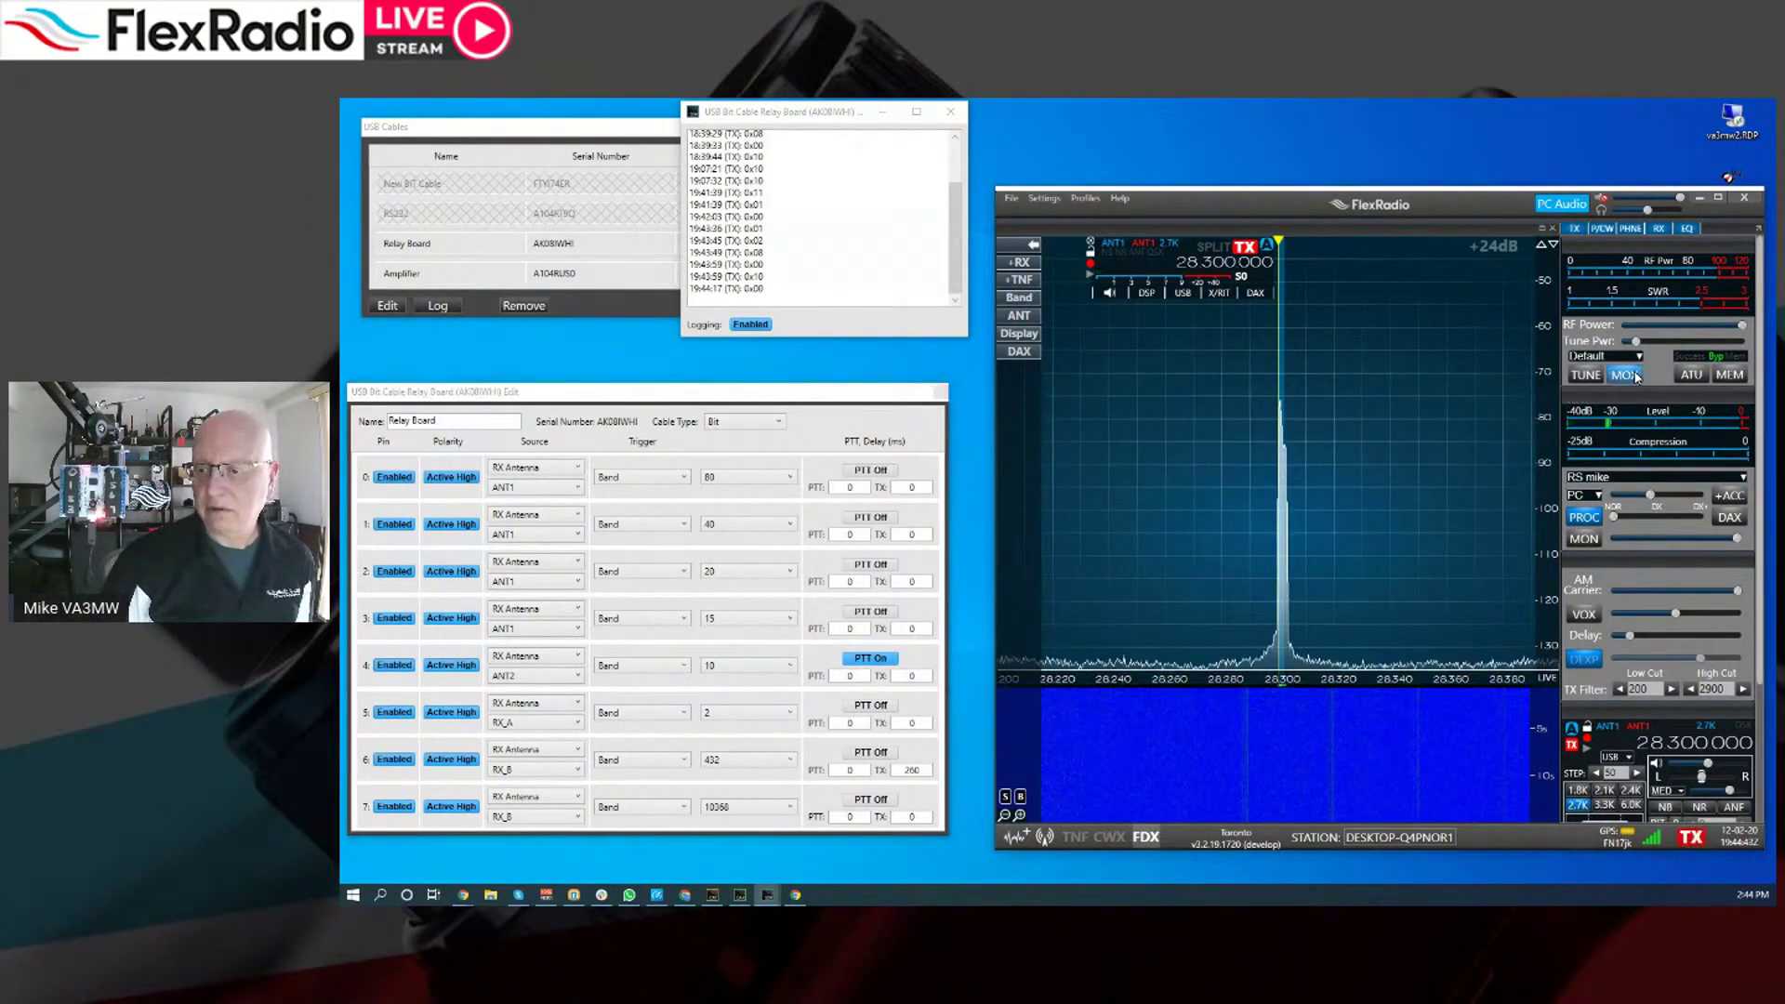
pyautogui.click(1636, 376)
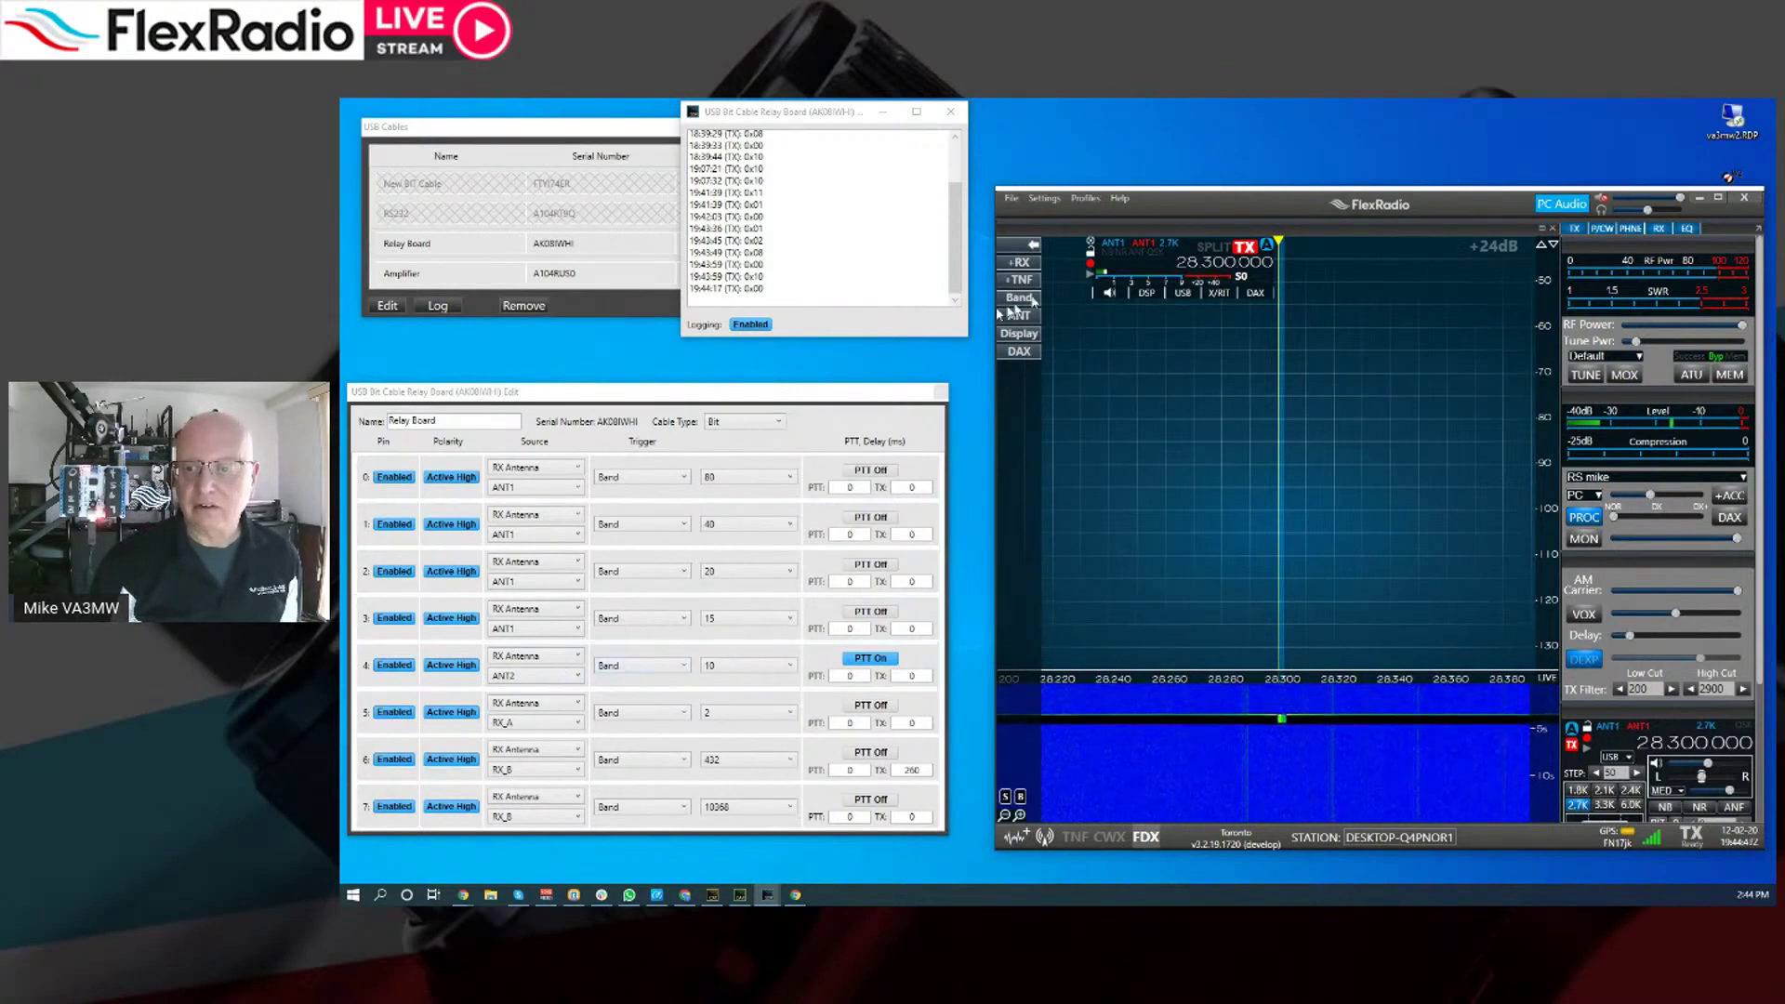
pyautogui.click(1112, 245)
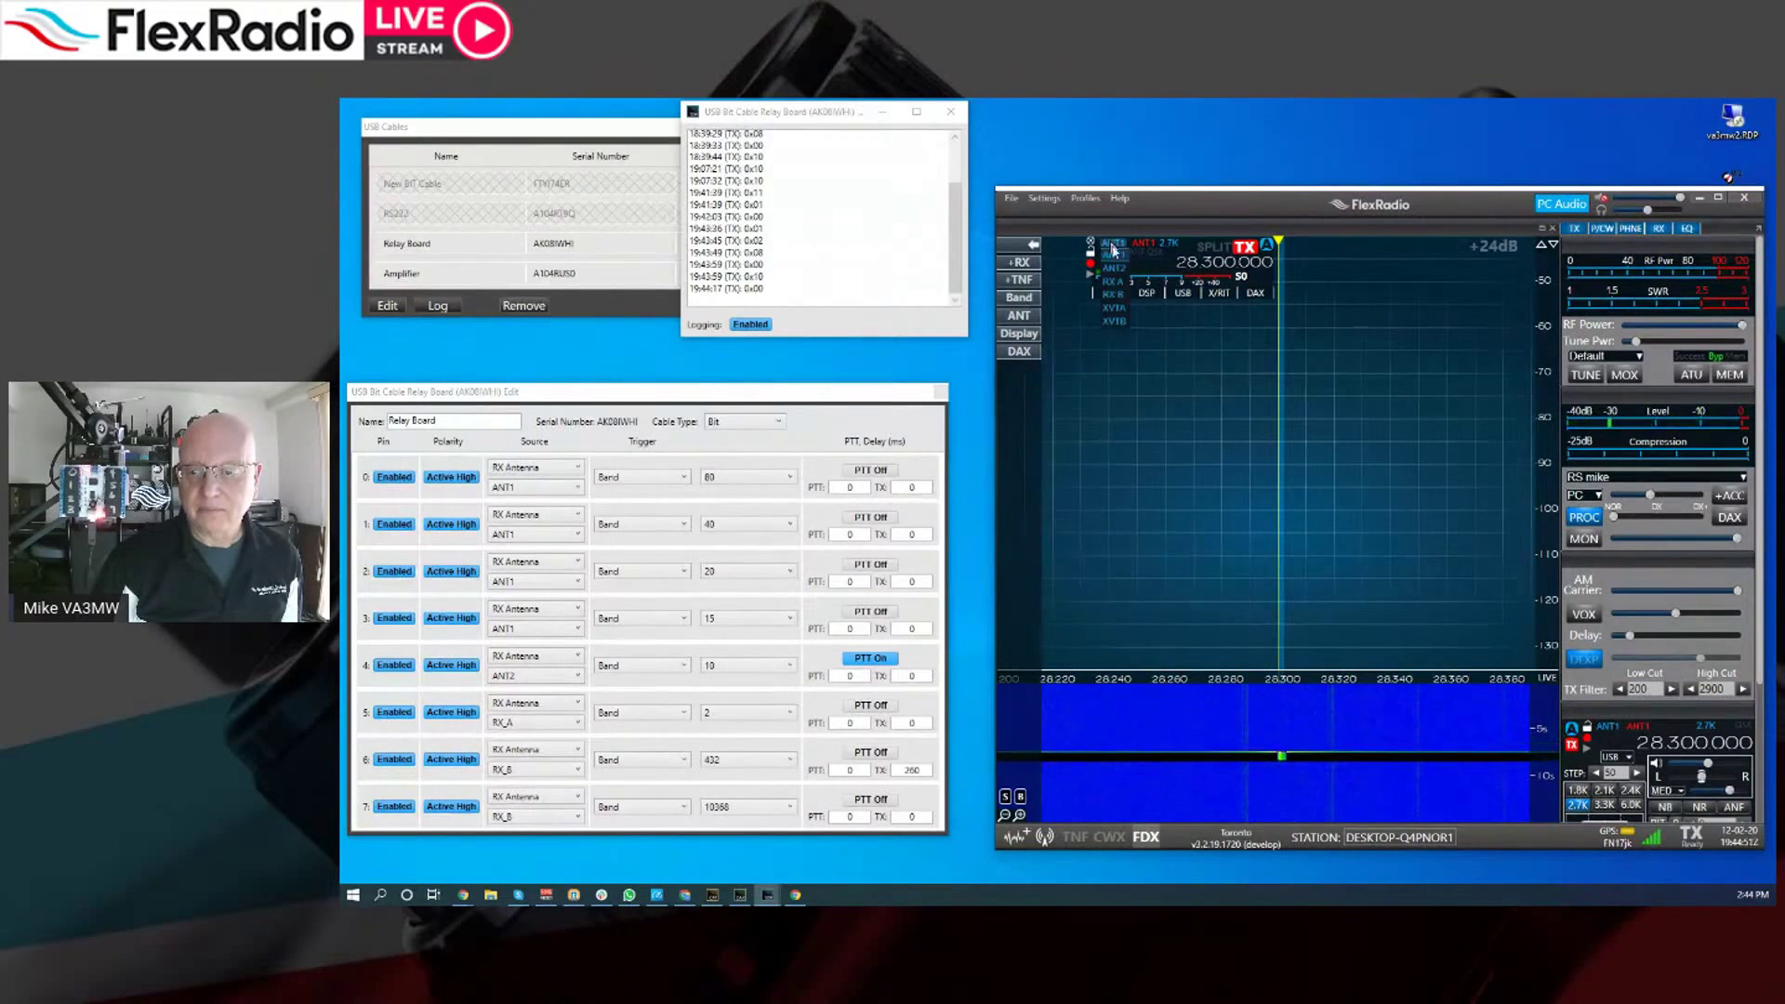
pyautogui.click(1123, 267)
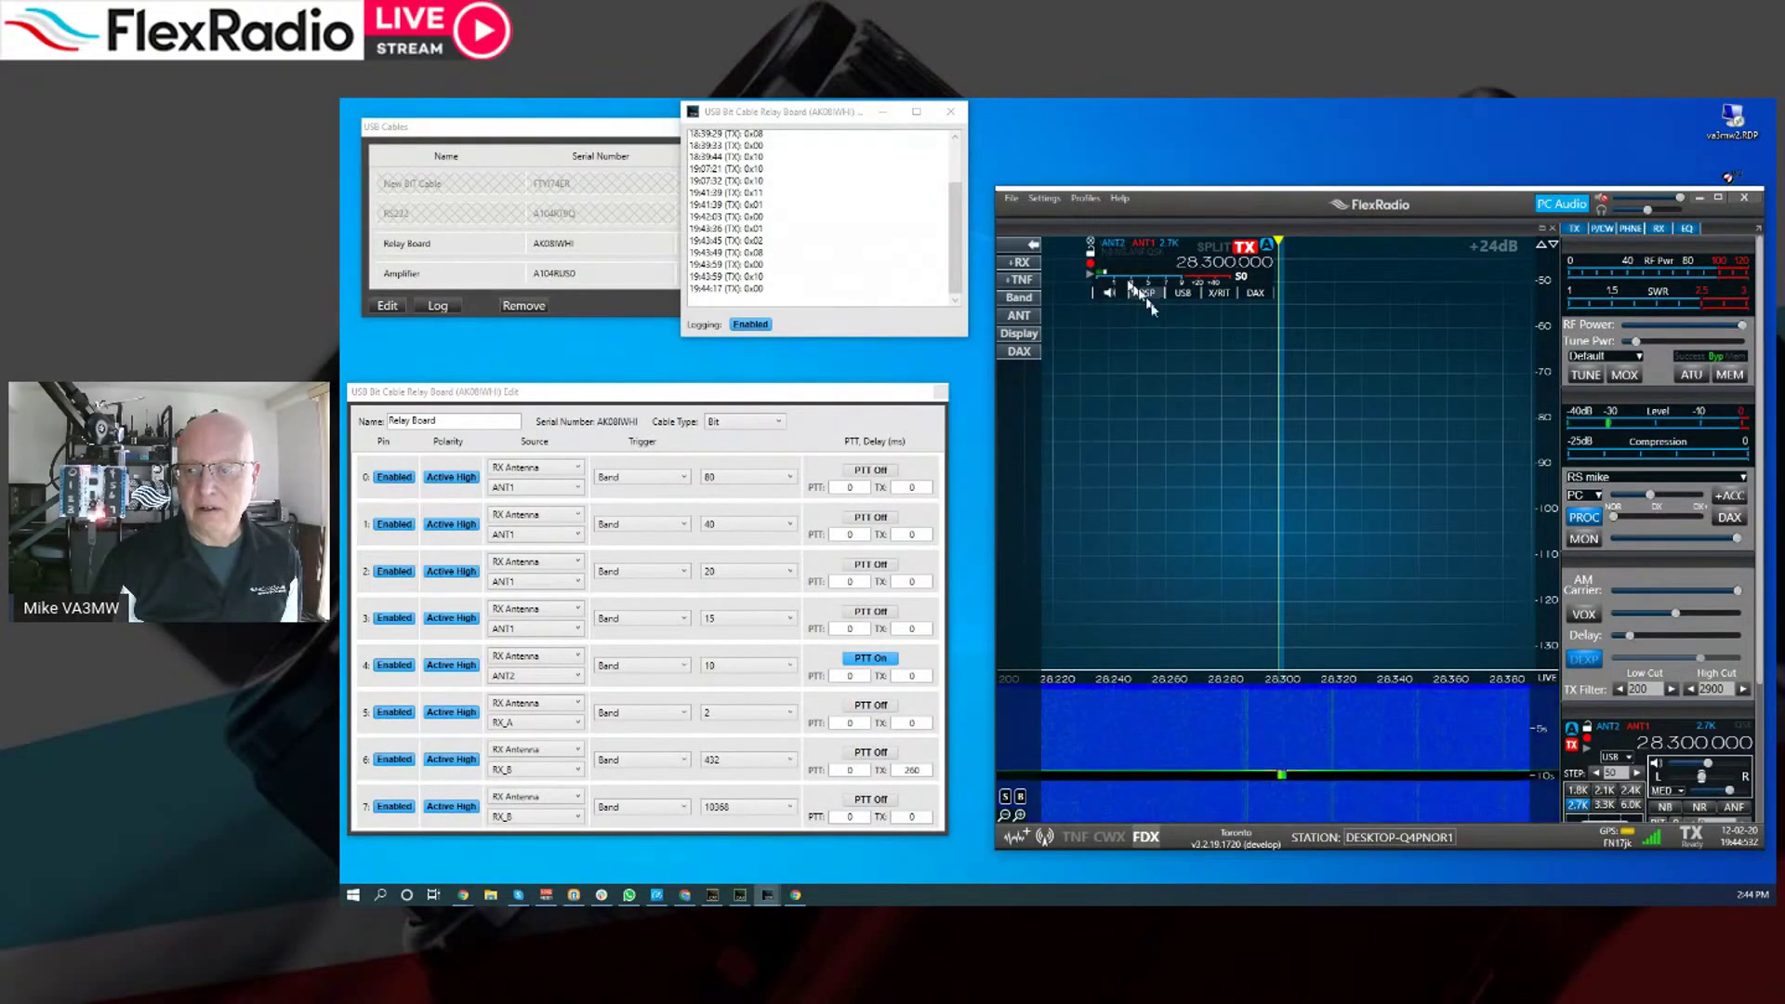
pyautogui.click(1625, 374)
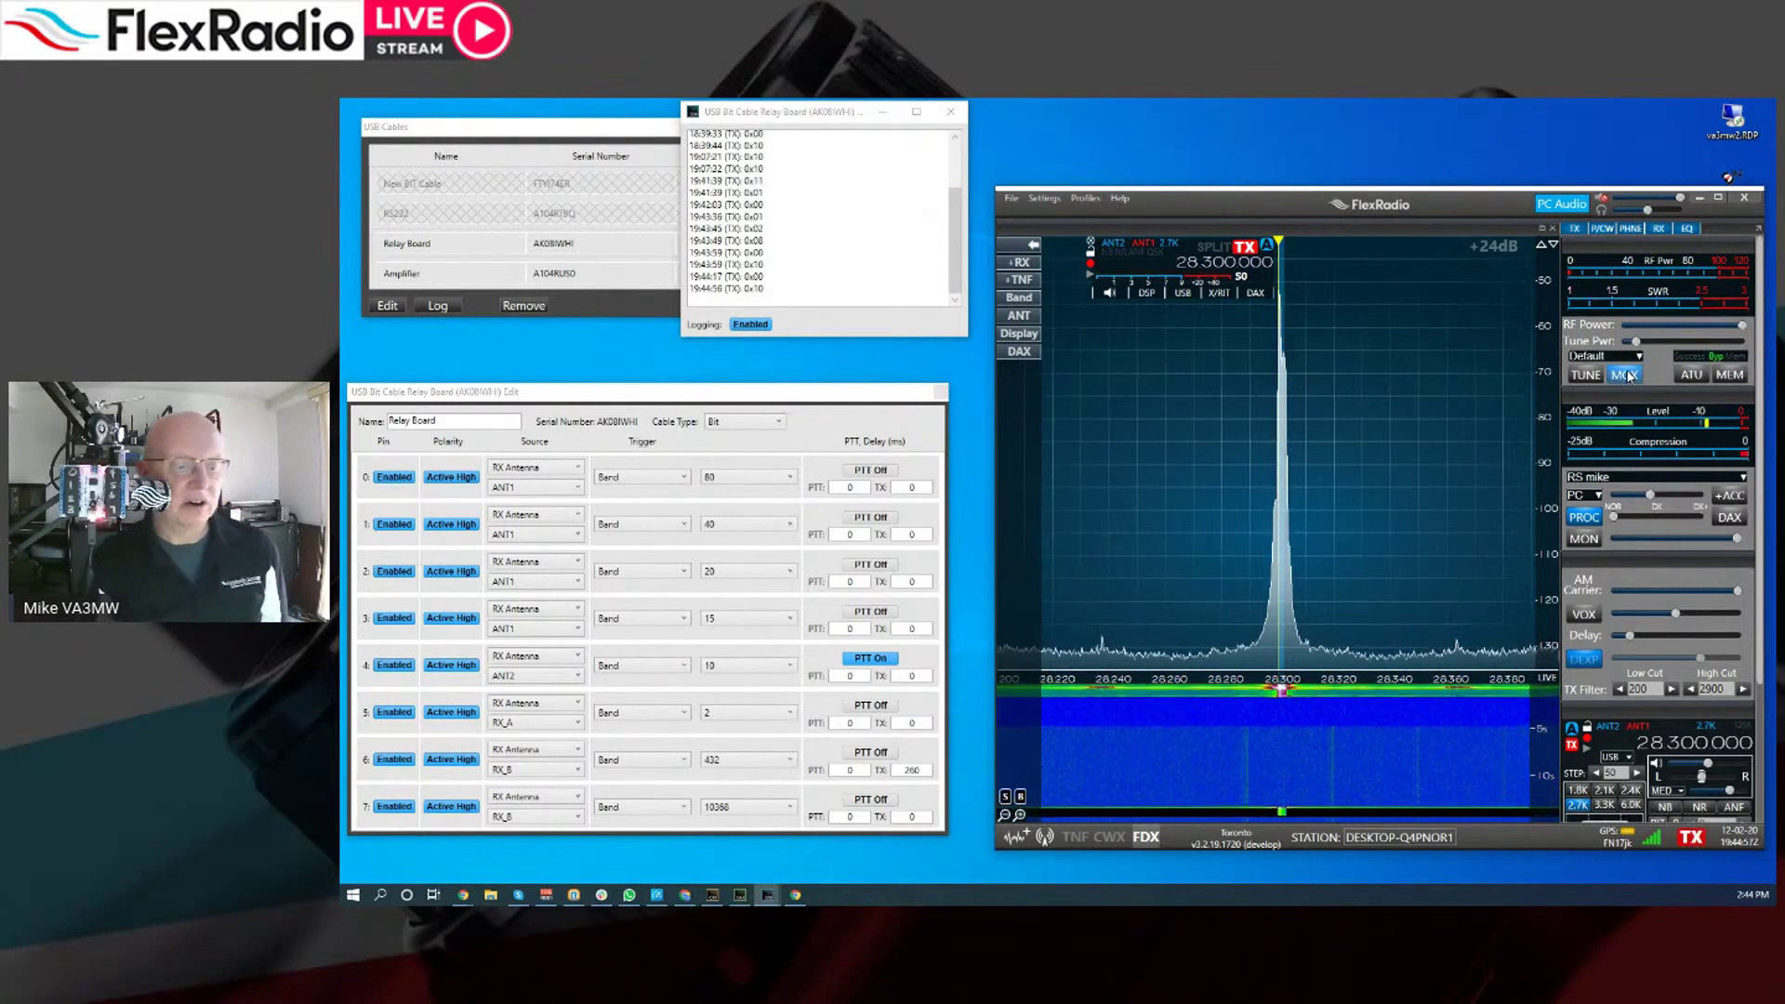
pyautogui.click(1625, 375)
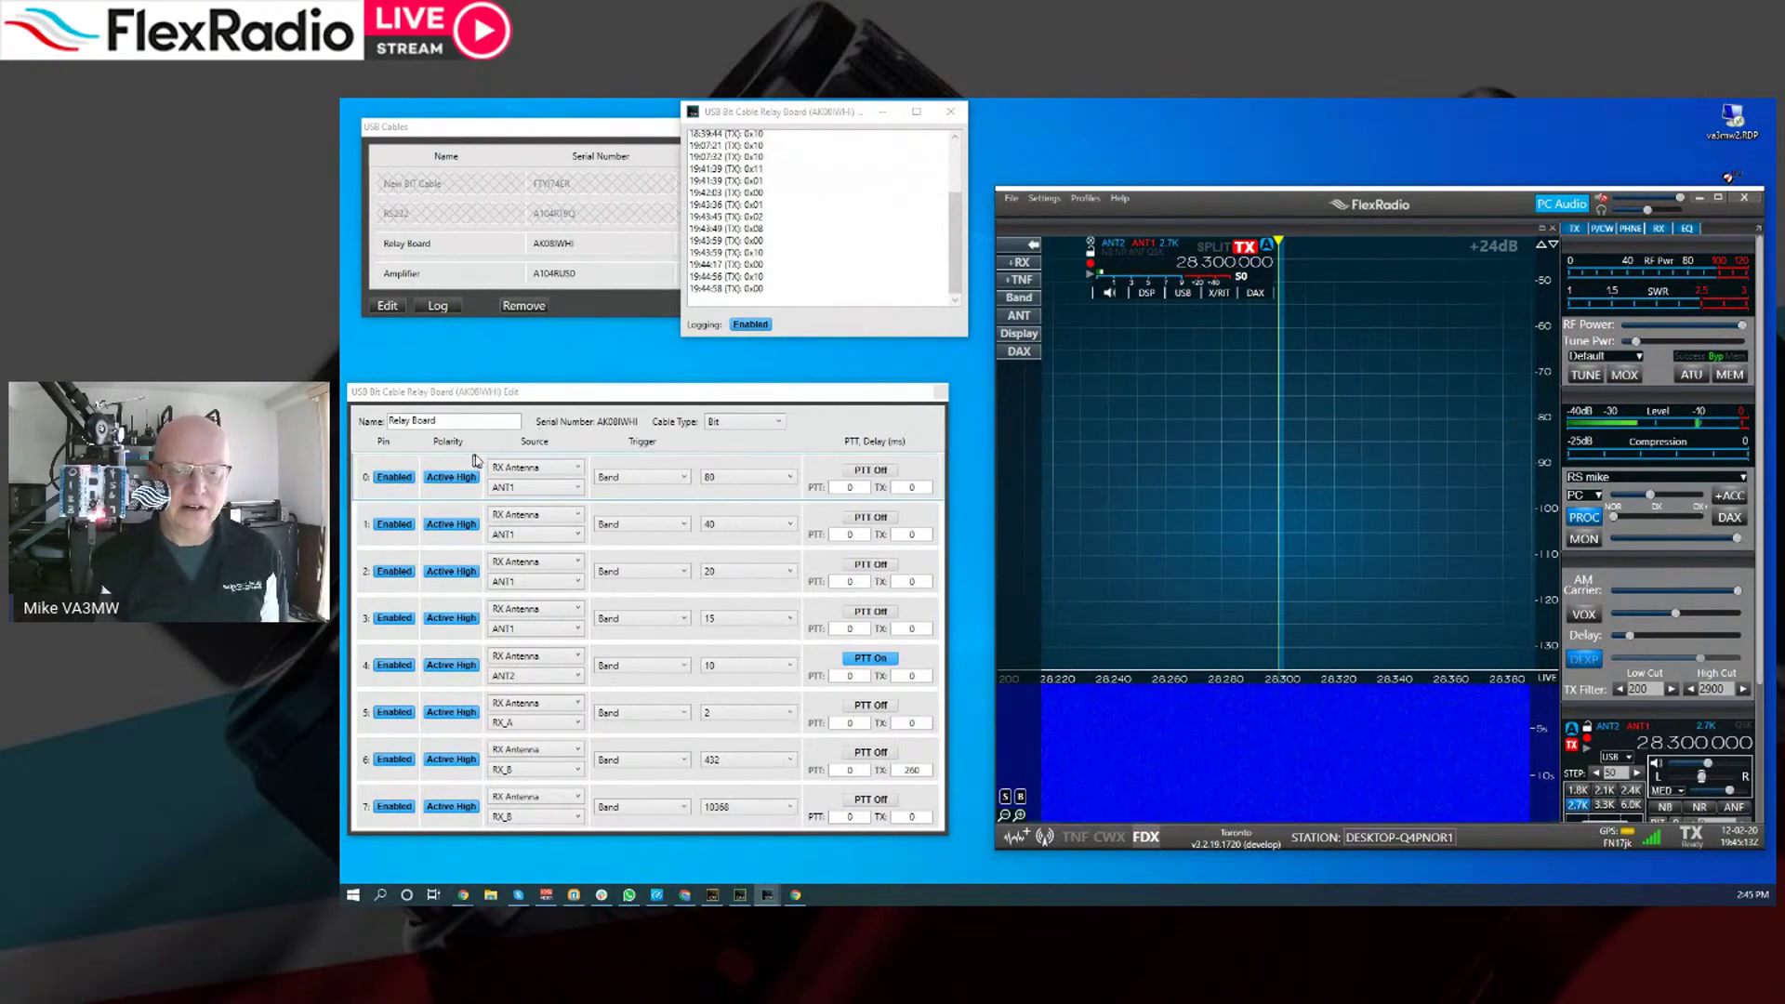
# Set the source of the relay board's pin 0 to TX Panadapter
pyautogui.click(528, 469)
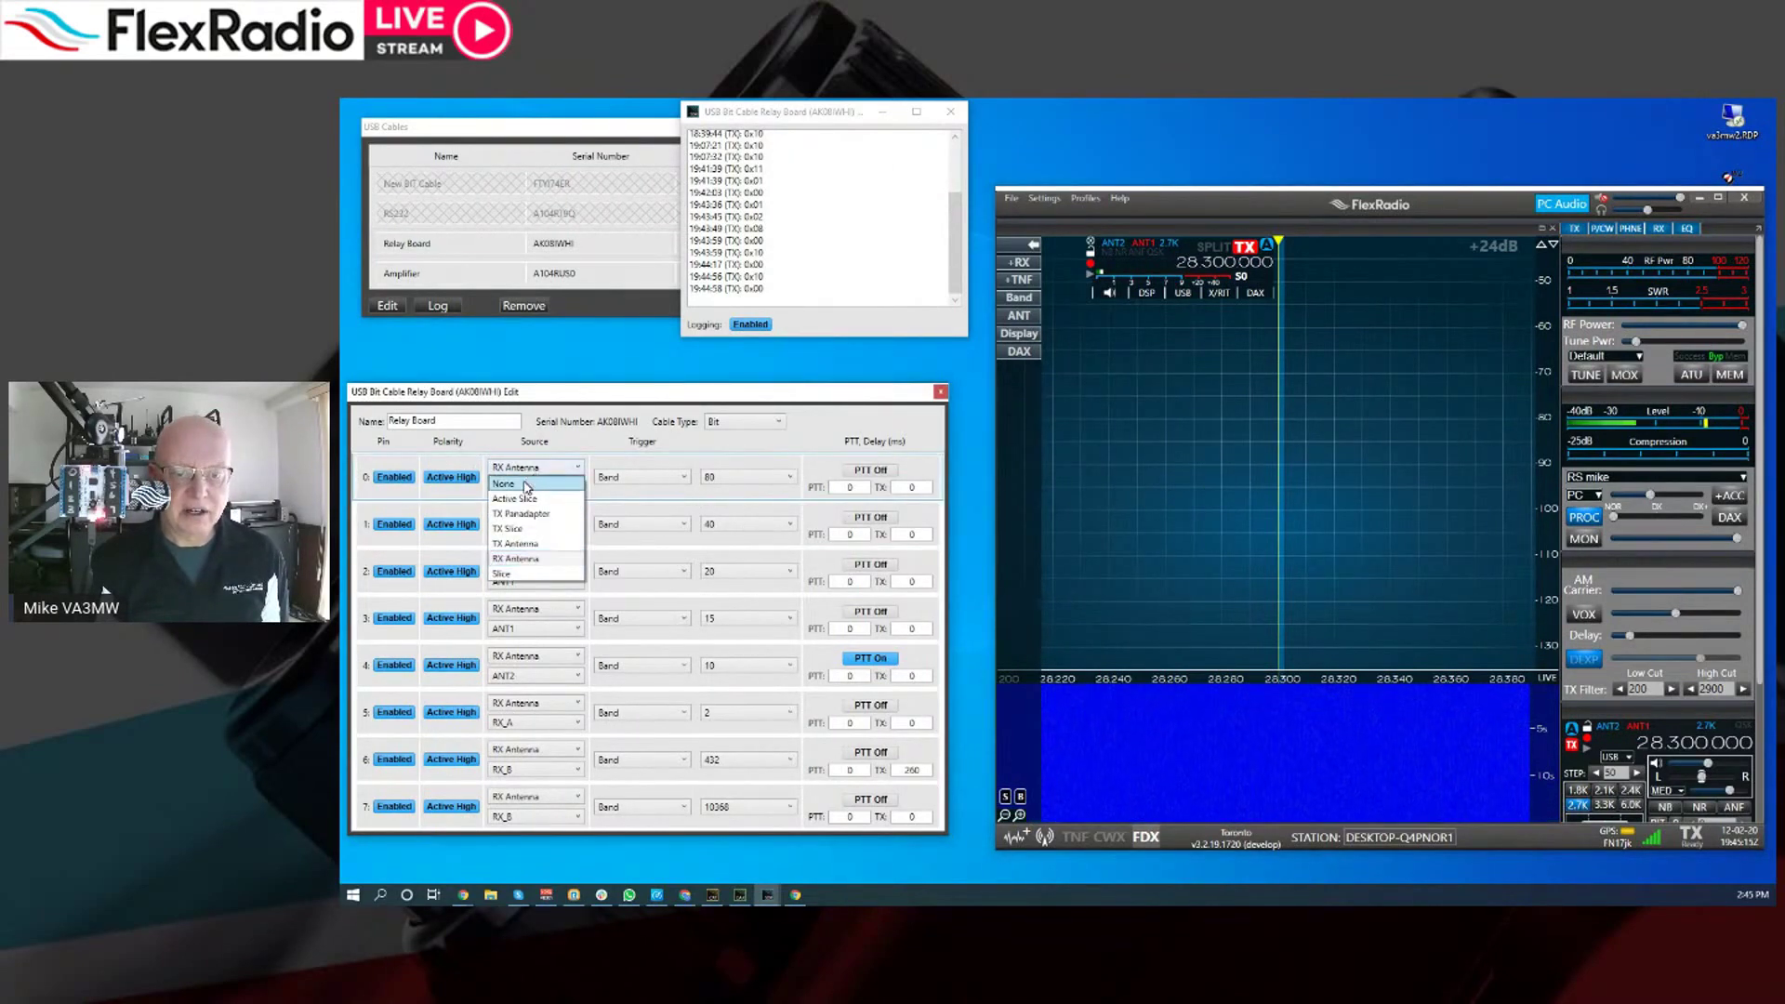
pyautogui.click(530, 472)
pyautogui.click(556, 470)
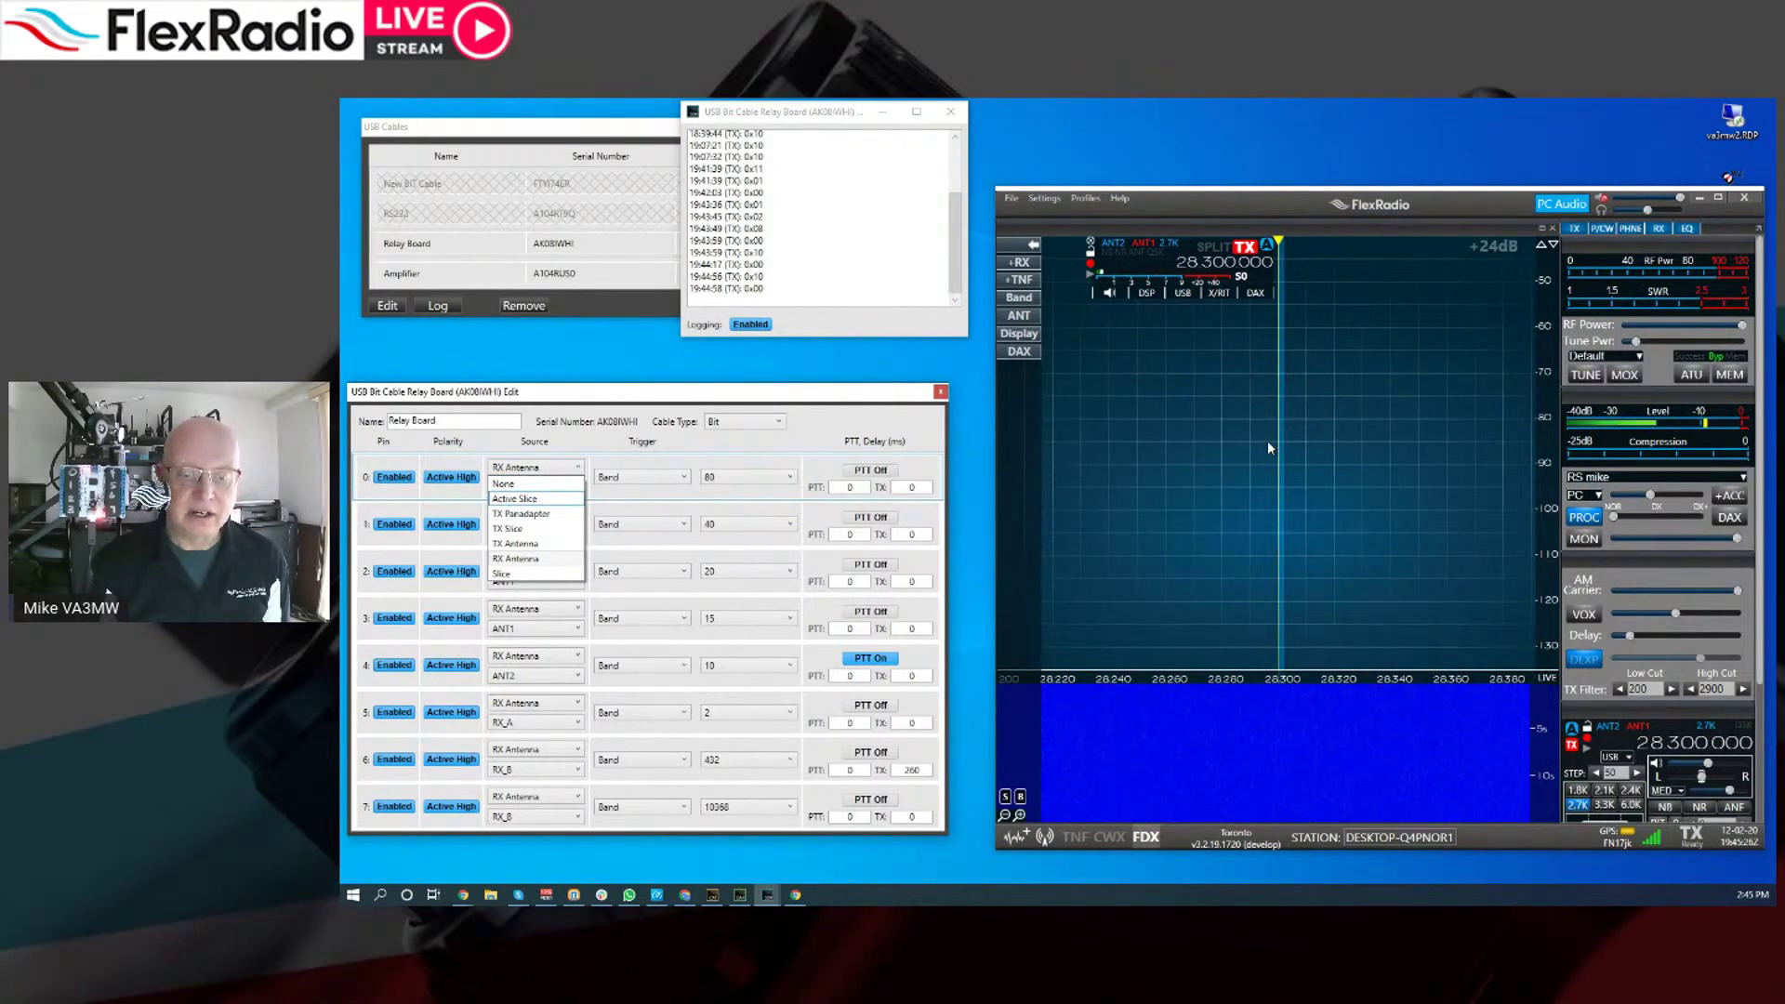
pyautogui.click(544, 514)
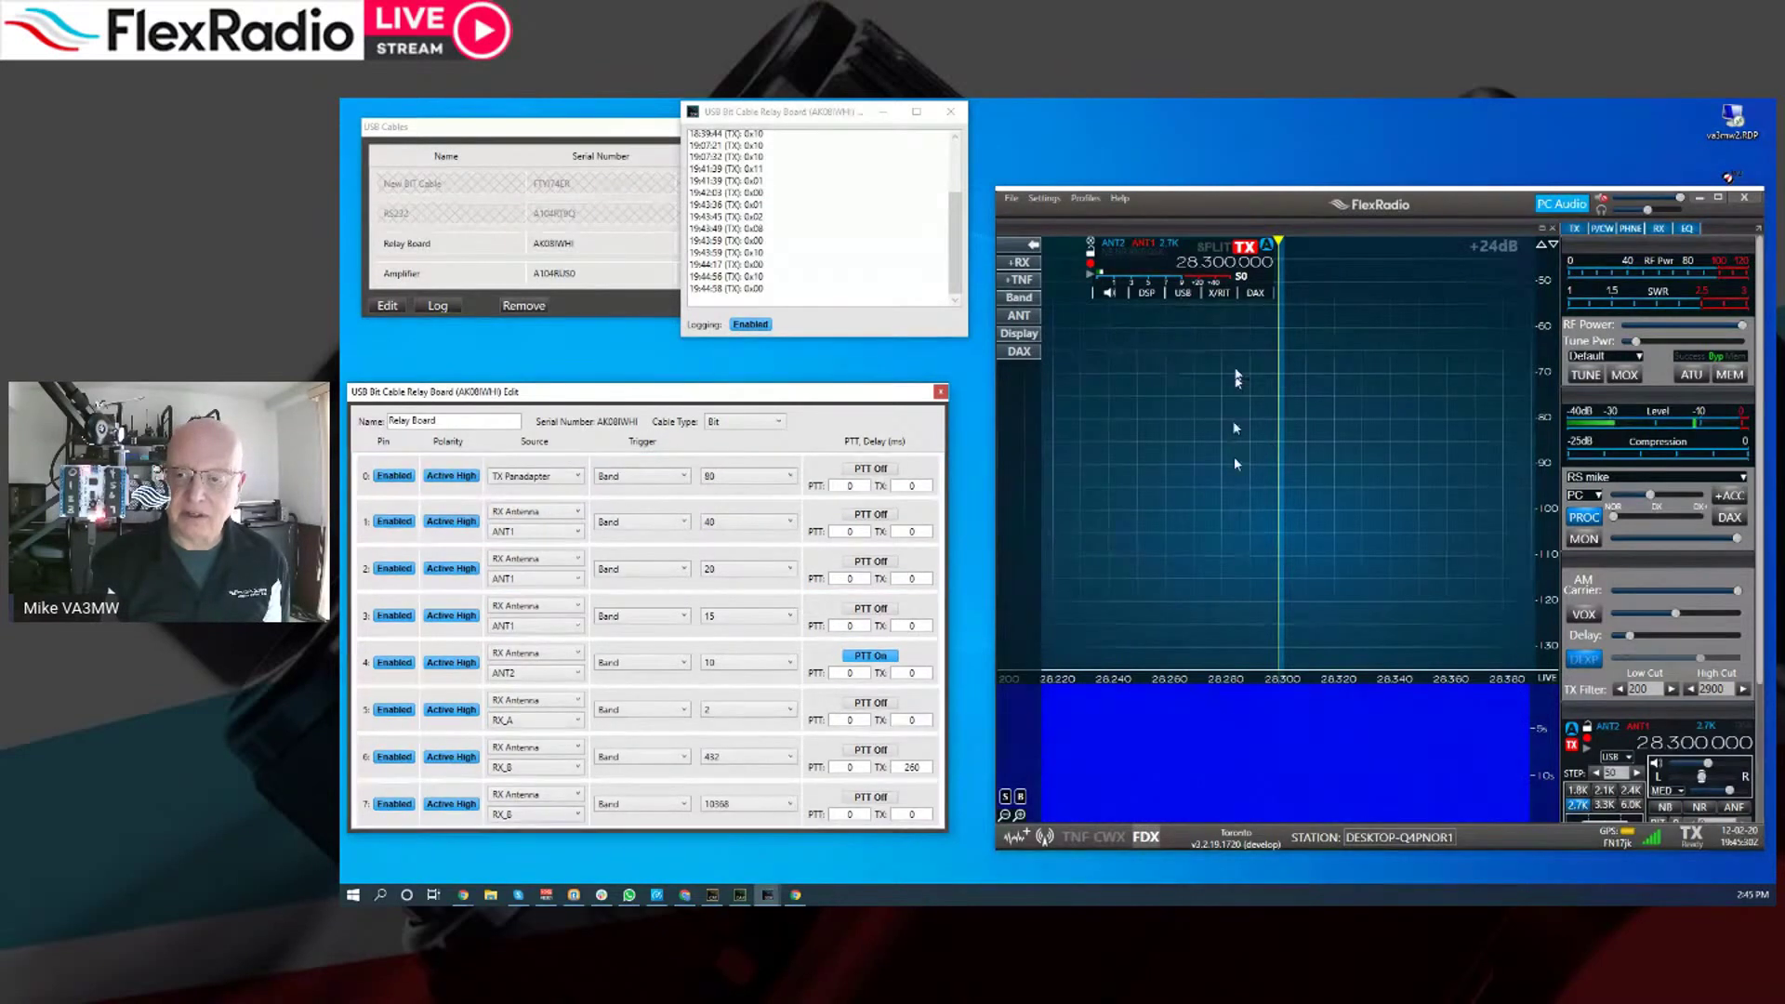
# Set the source of the relay board's pin 4 to TX Panadapter and move the slice to 28.285100 MHz
pyautogui.click(545, 660)
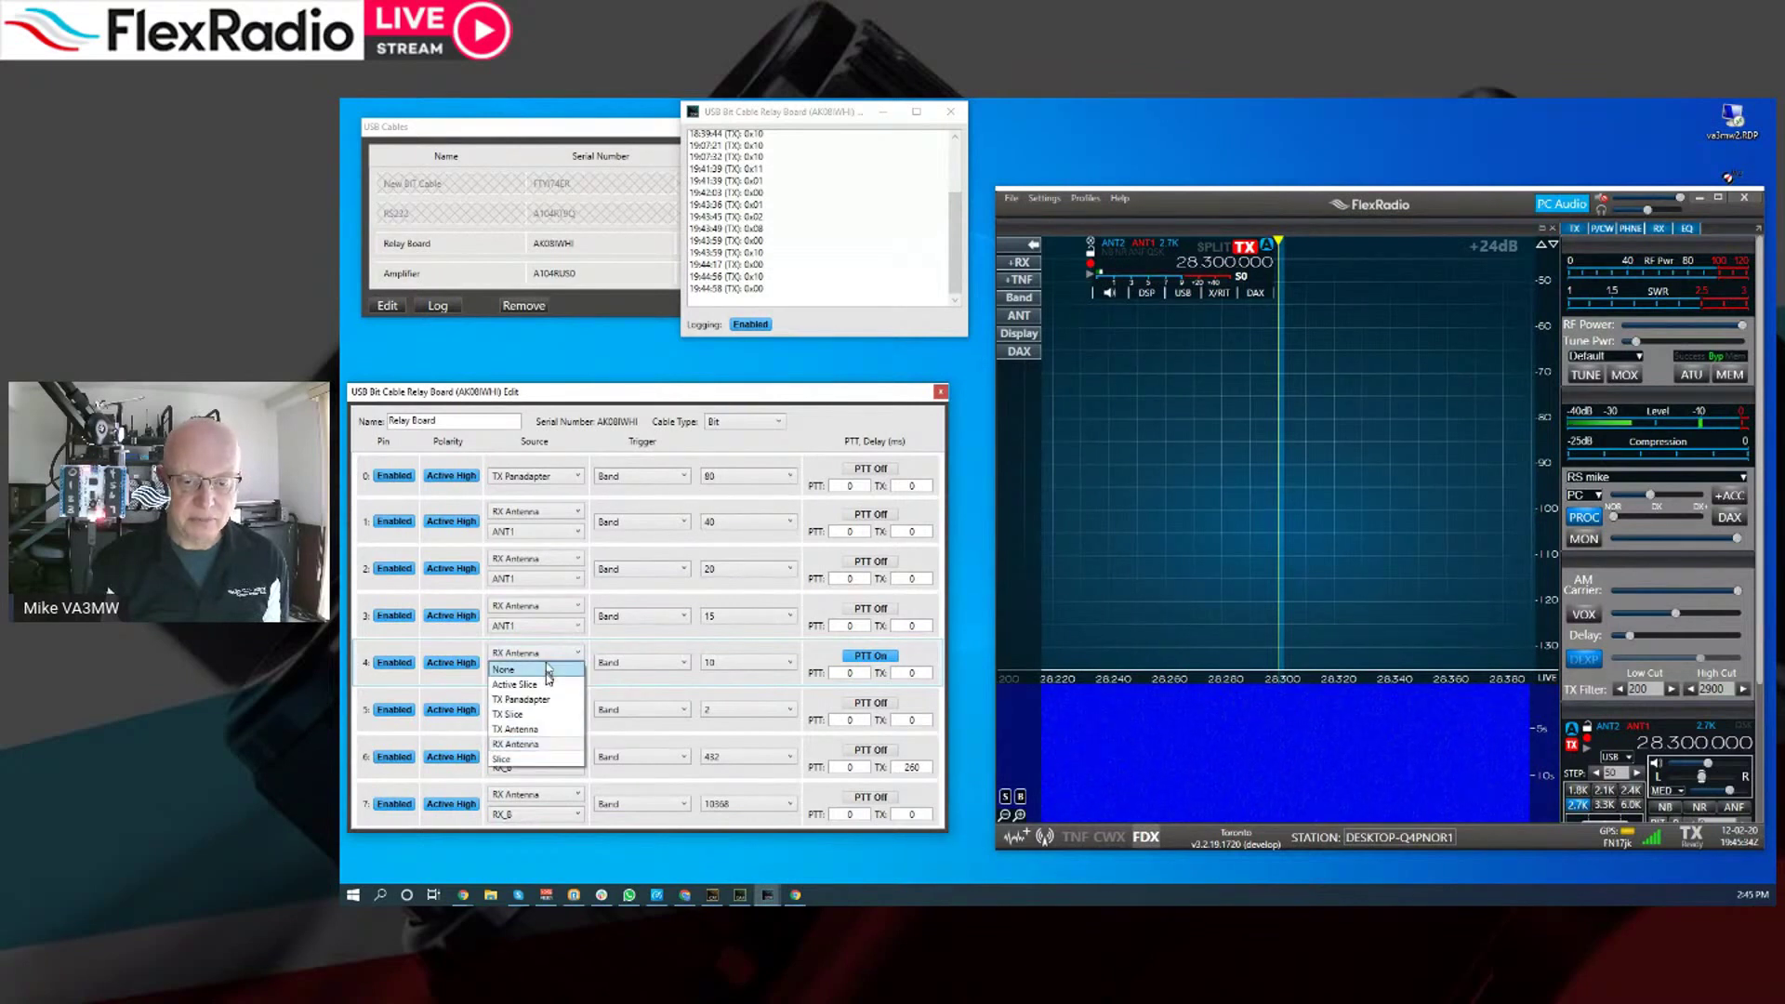
pyautogui.click(548, 702)
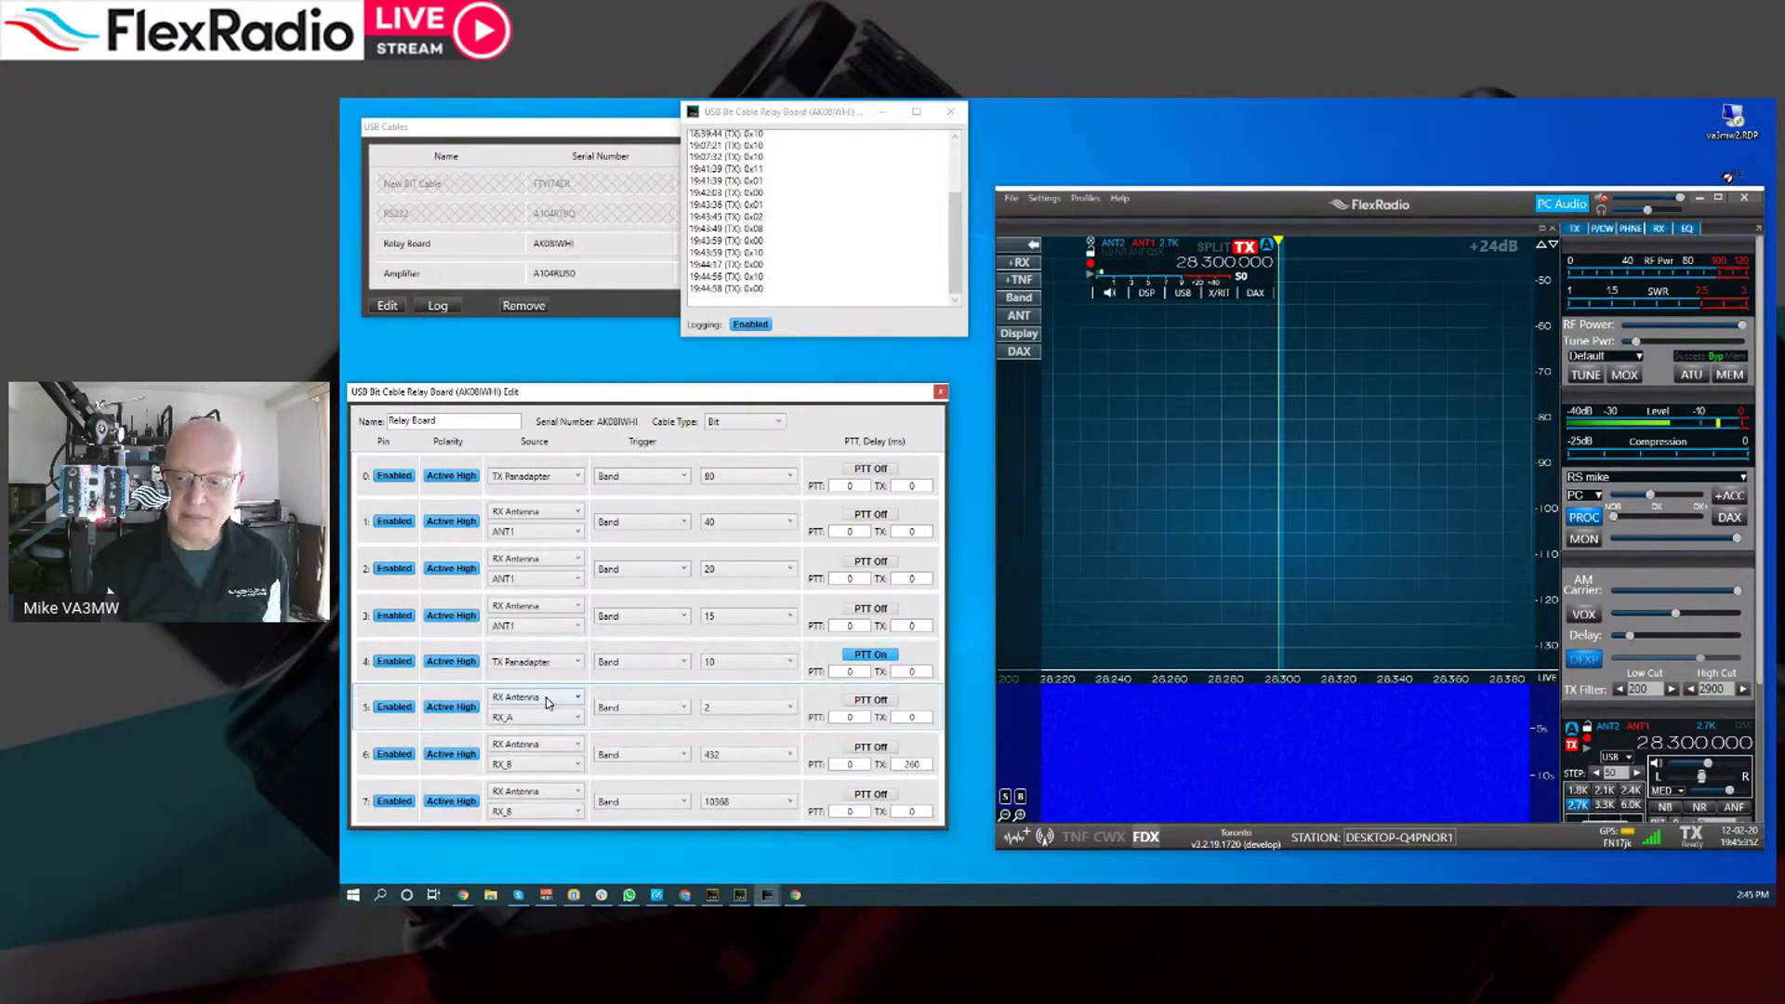
pyautogui.click(1236, 732)
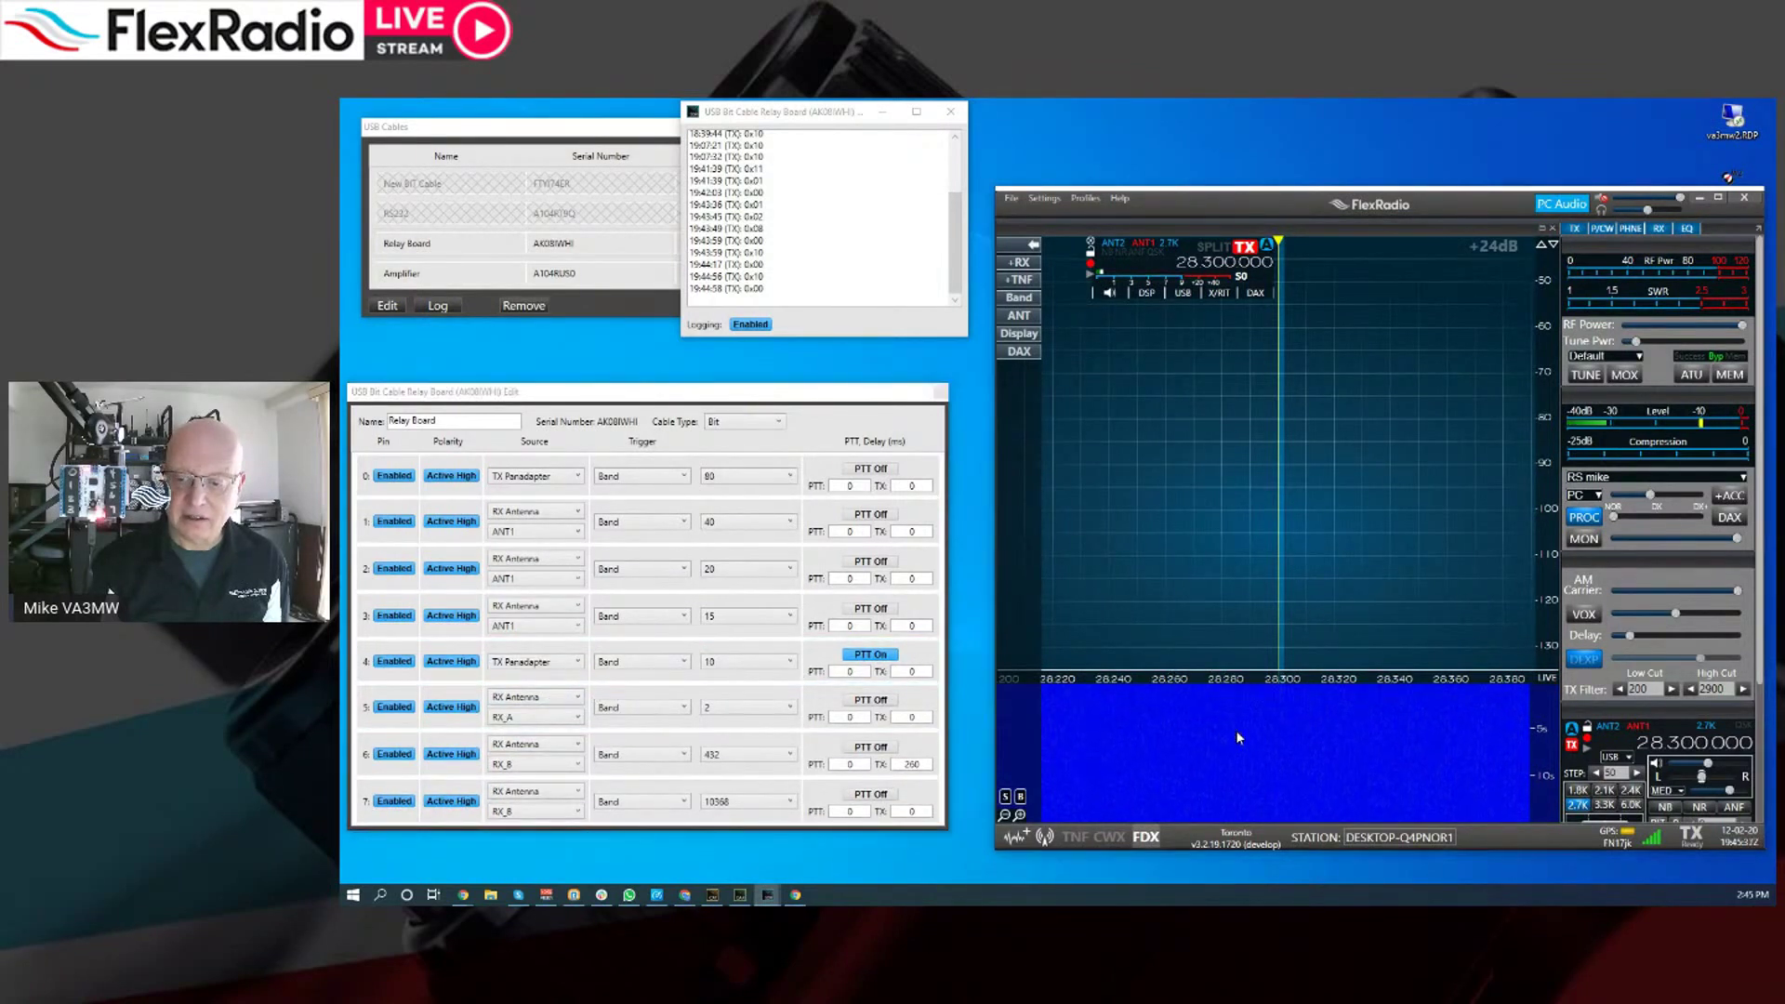
# Change the source of the relay board's pin 4 to TX Slice
pyautogui.click(534, 662)
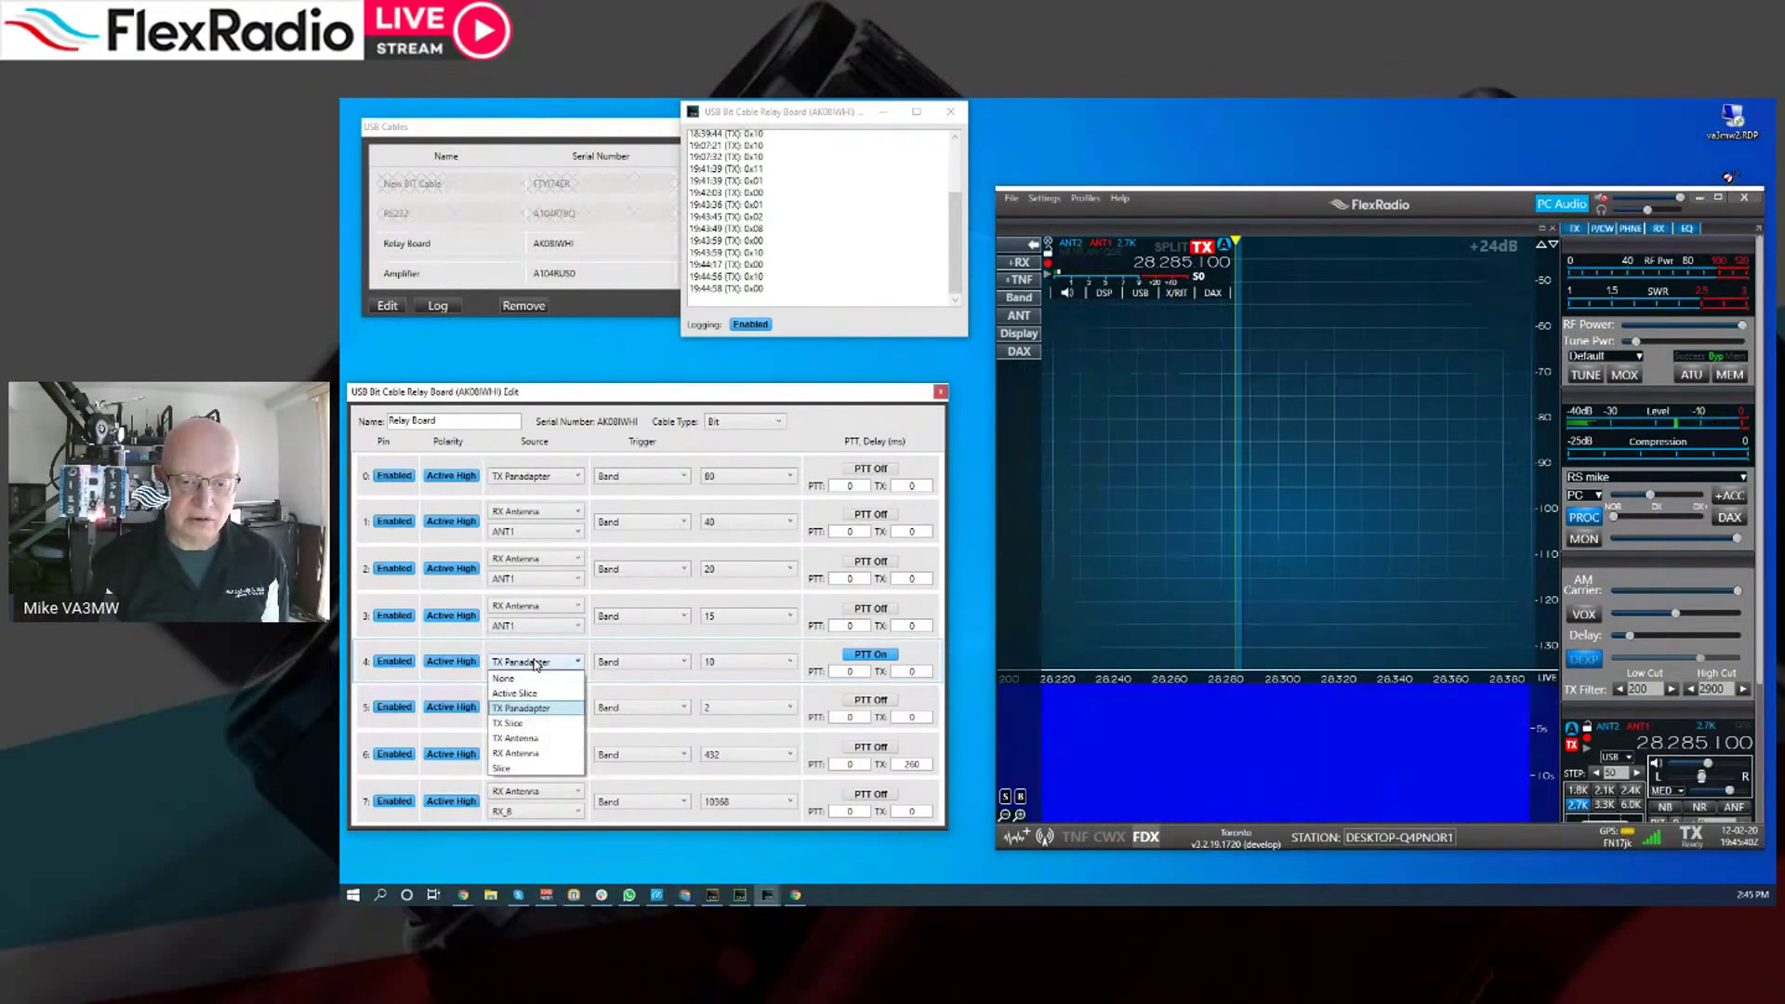
pyautogui.click(509, 722)
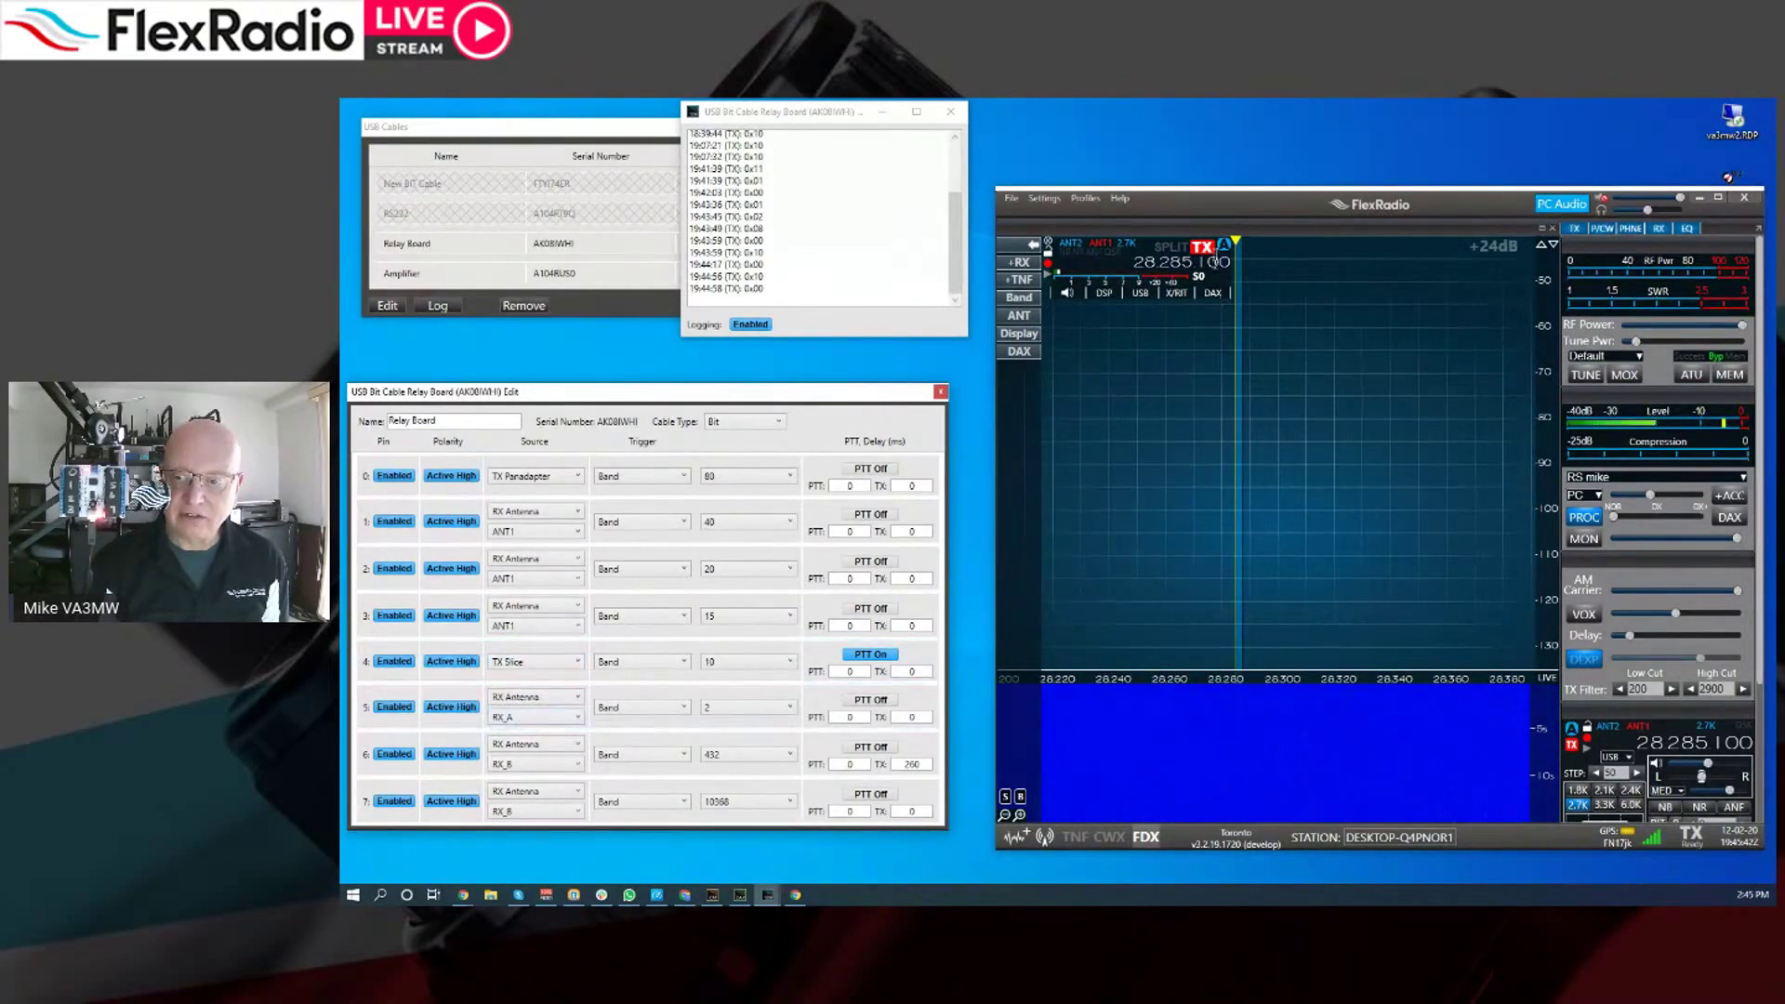
pyautogui.click(1206, 247)
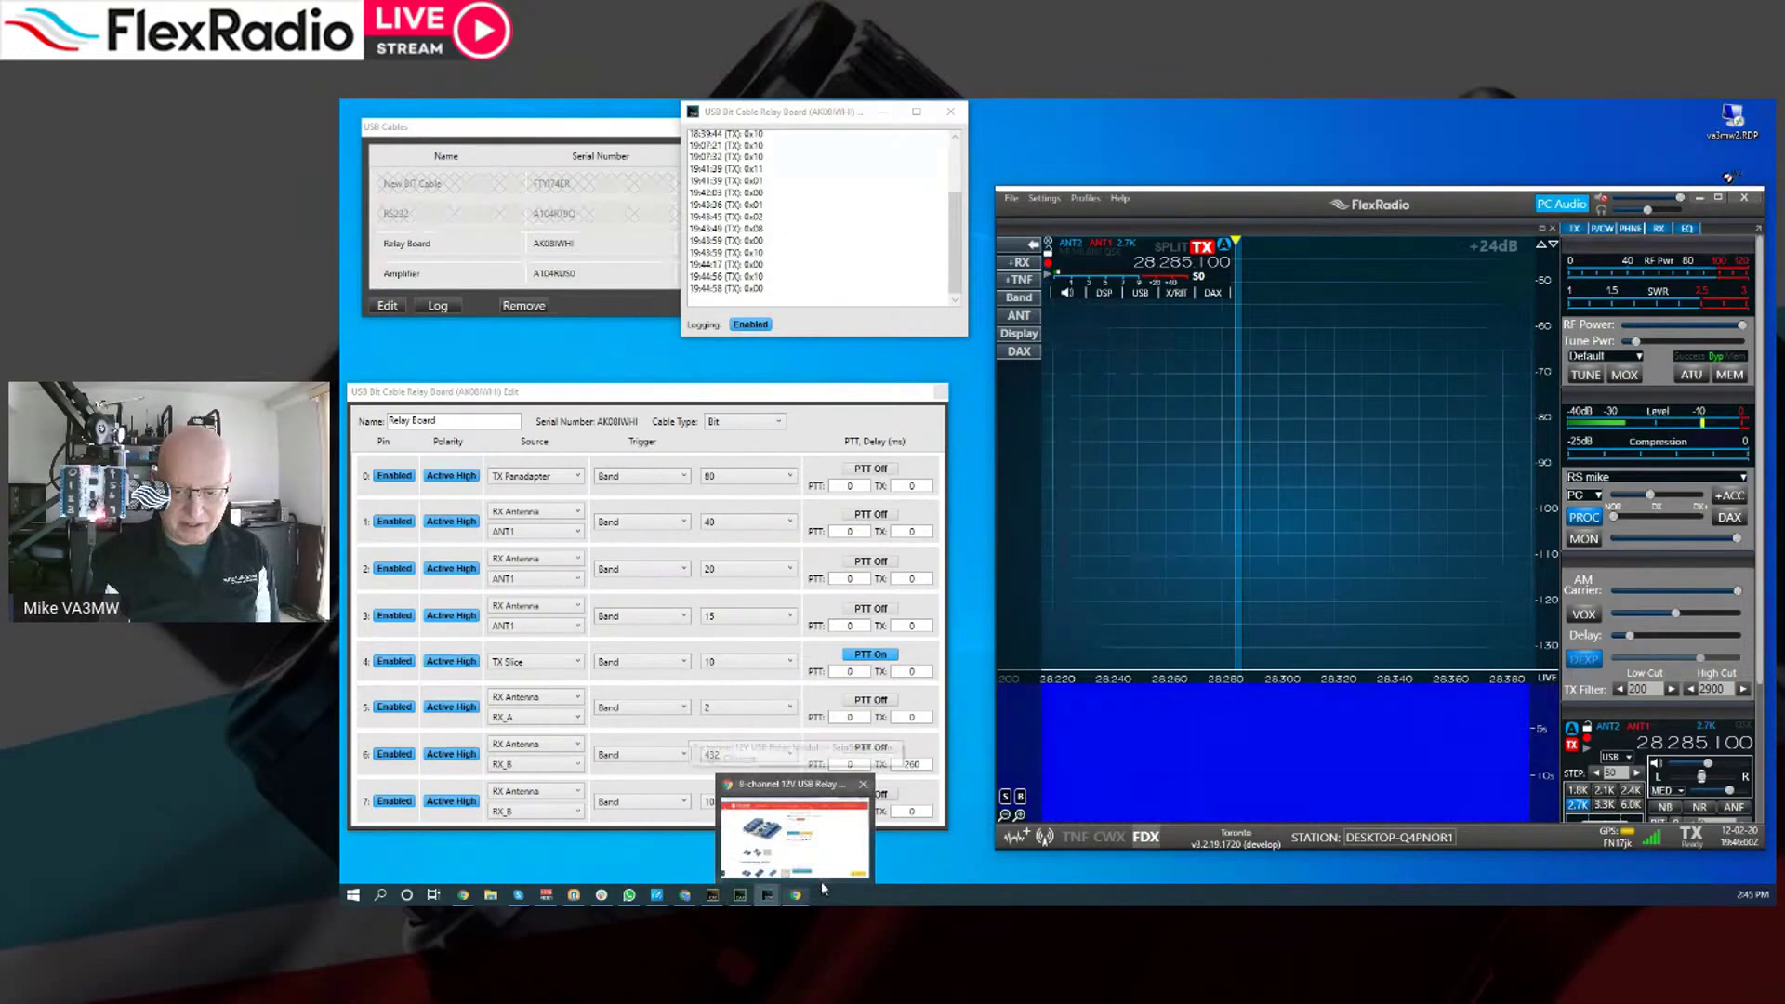
# Switch to the browser and review the Amazon On Air sign cart page, the SainSmart 8-channel 12V relay module and the Denkovi eight-channel relay board
pyautogui.click(796, 895)
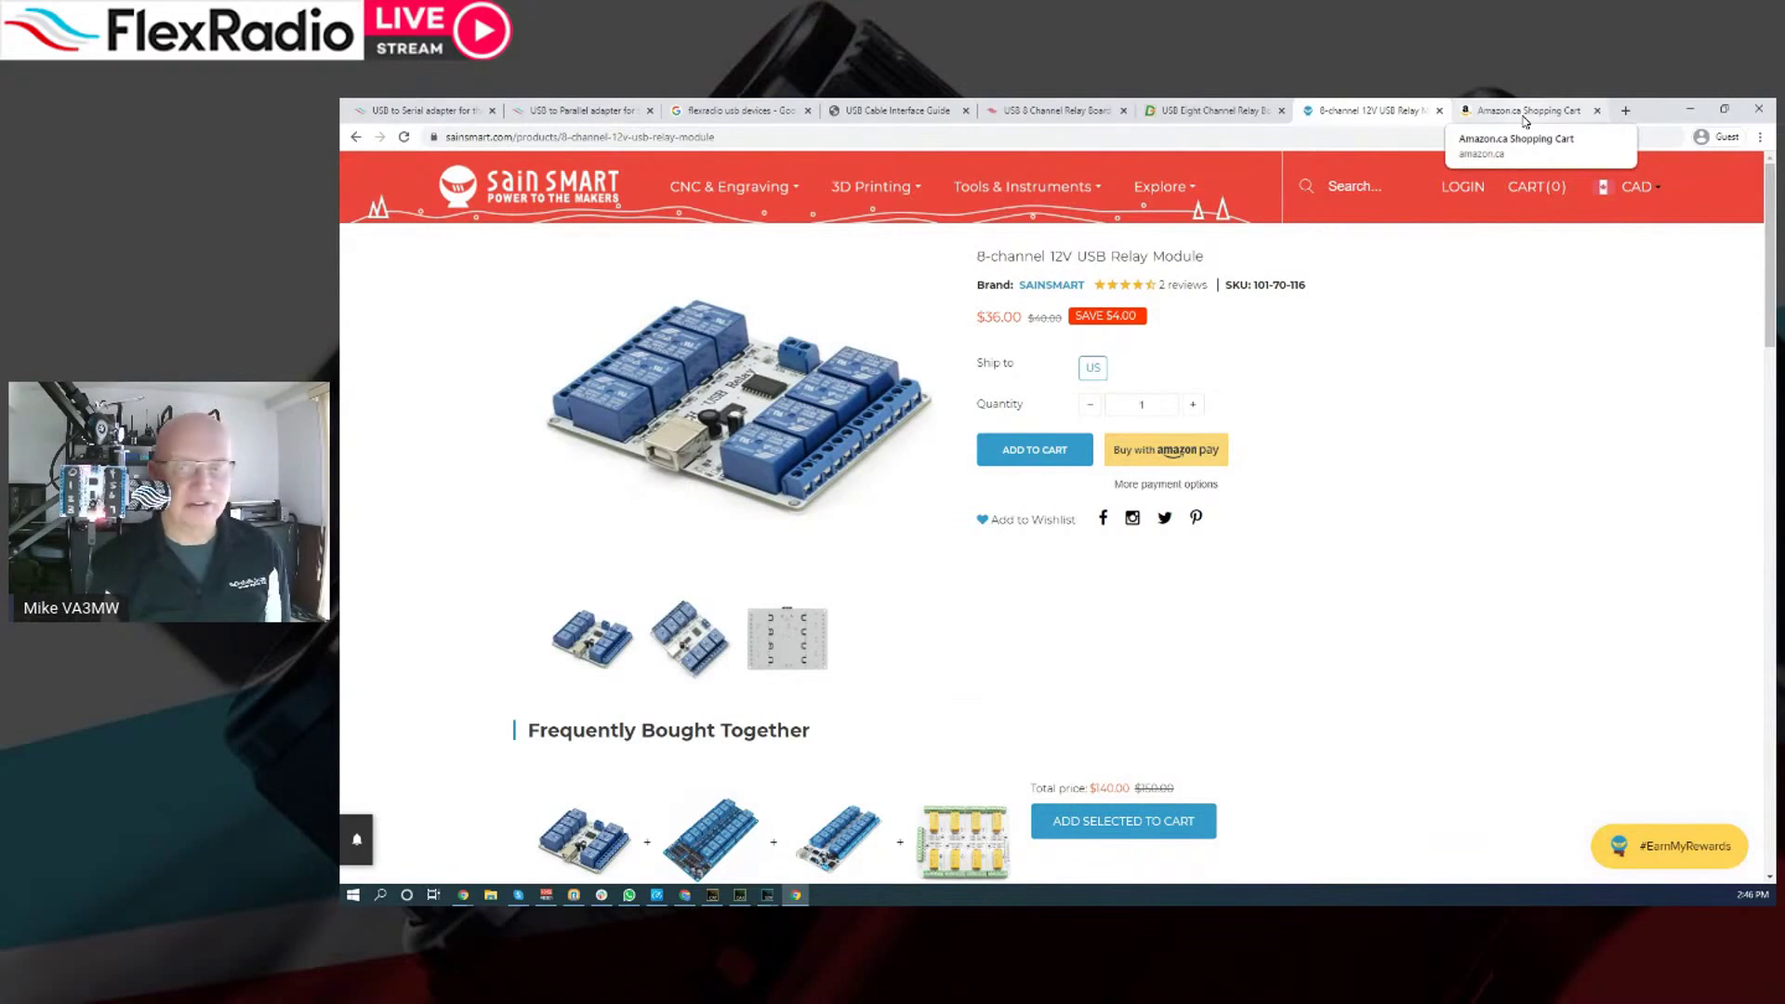
pyautogui.click(1524, 111)
pyautogui.moveTo(1109, 481)
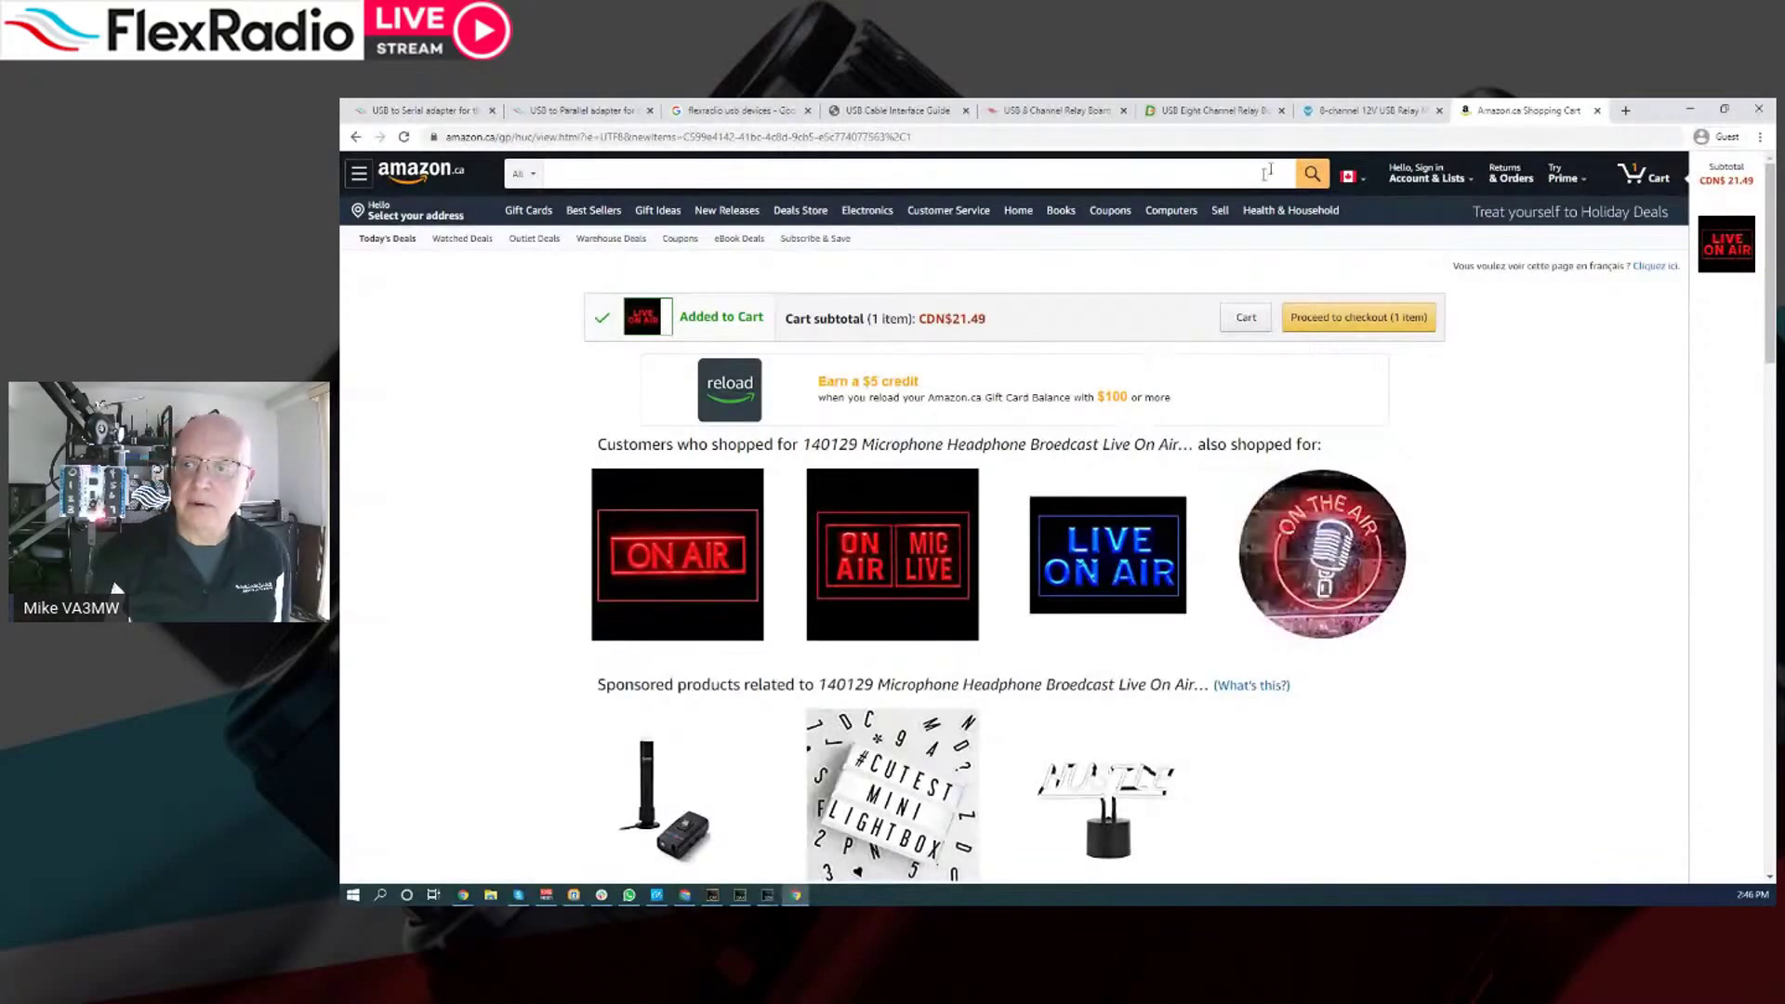
pyautogui.click(1355, 113)
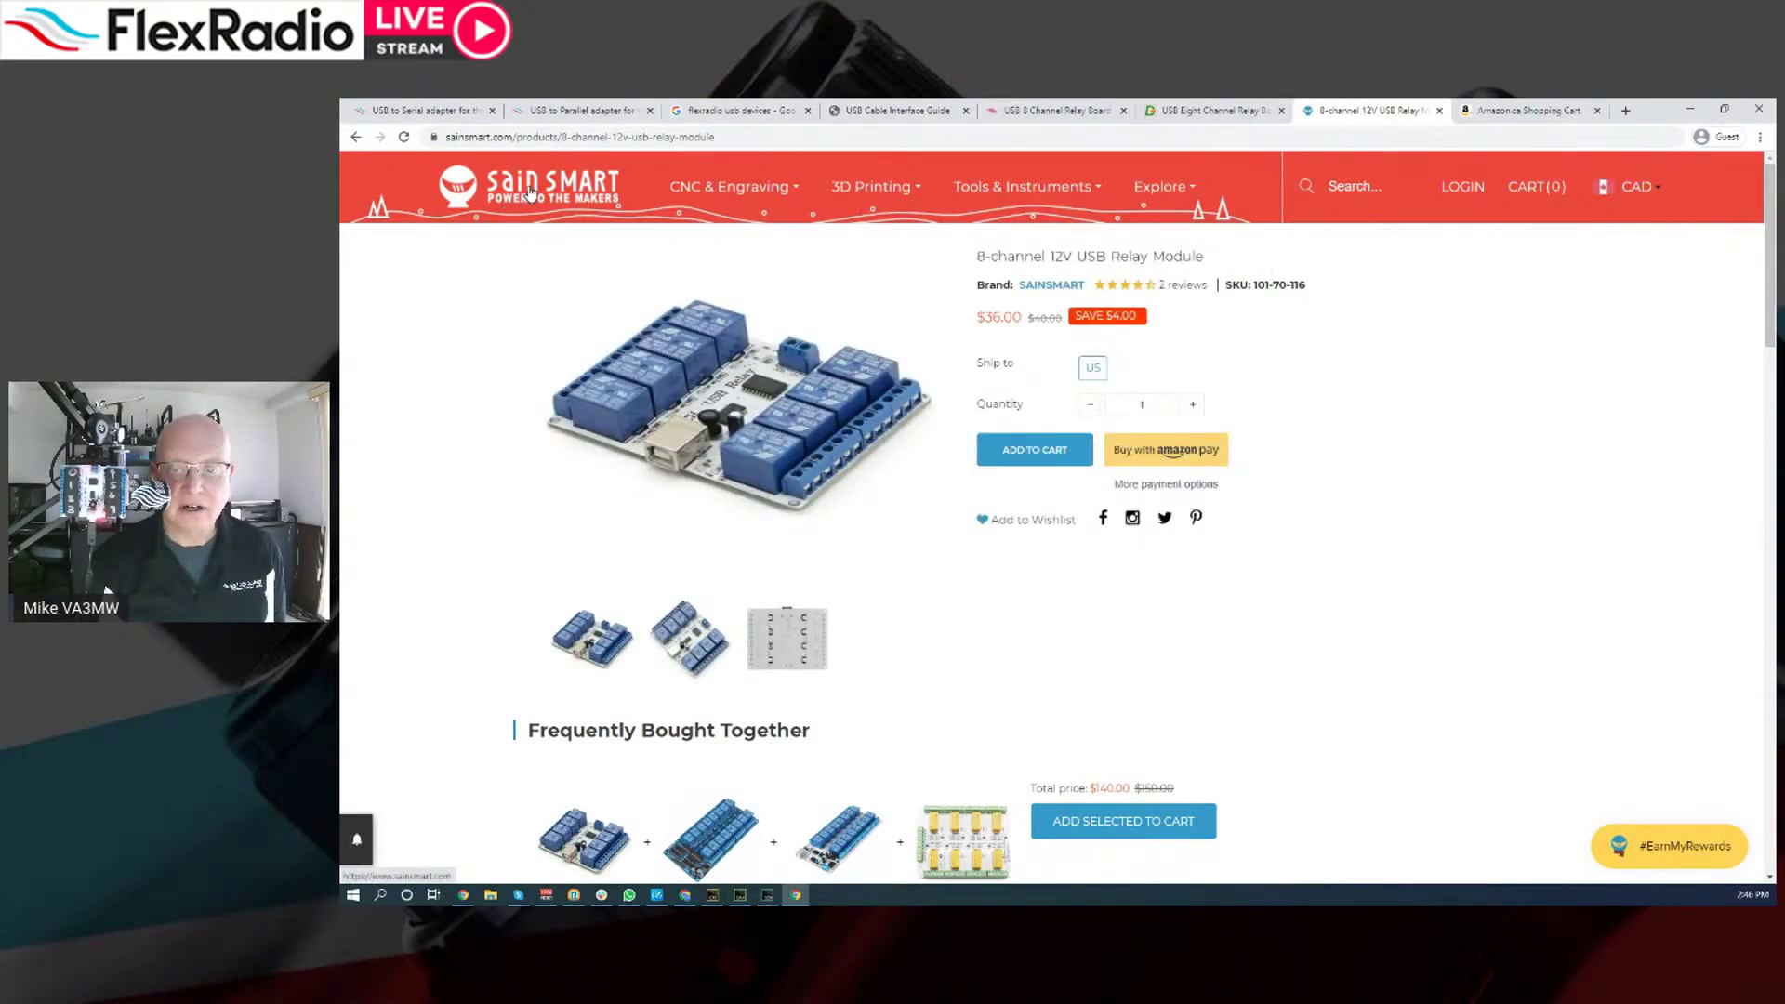
pyautogui.click(1218, 112)
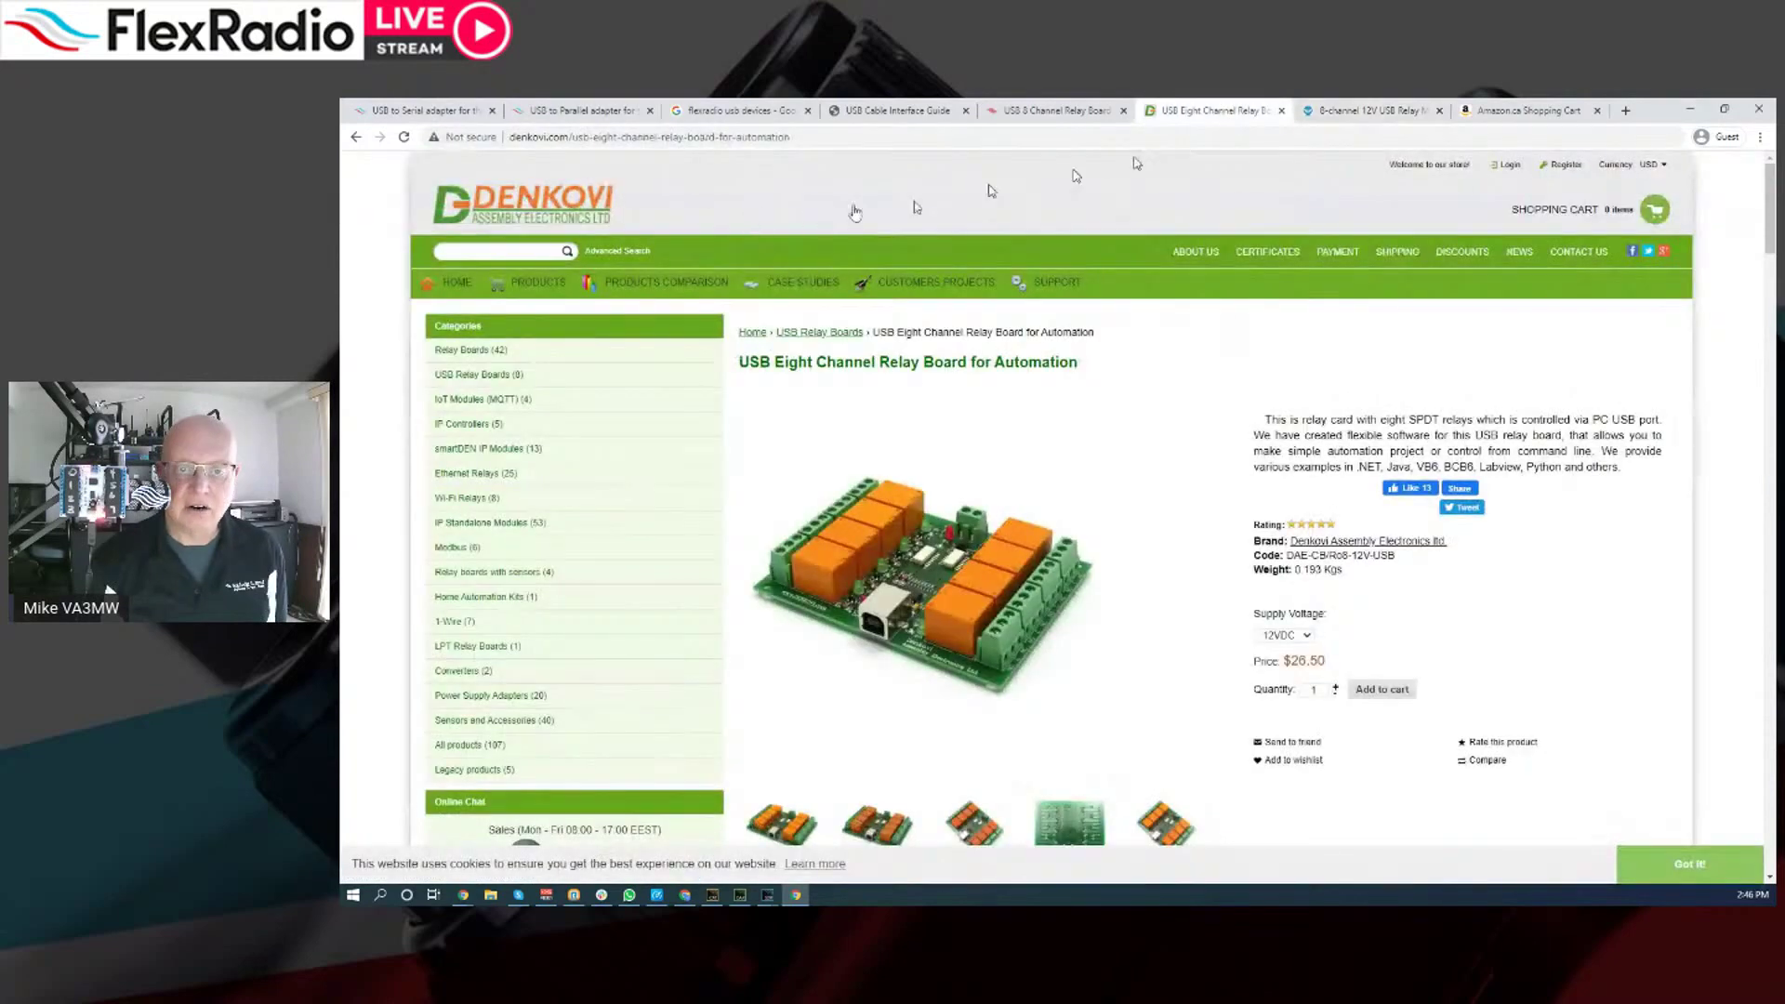